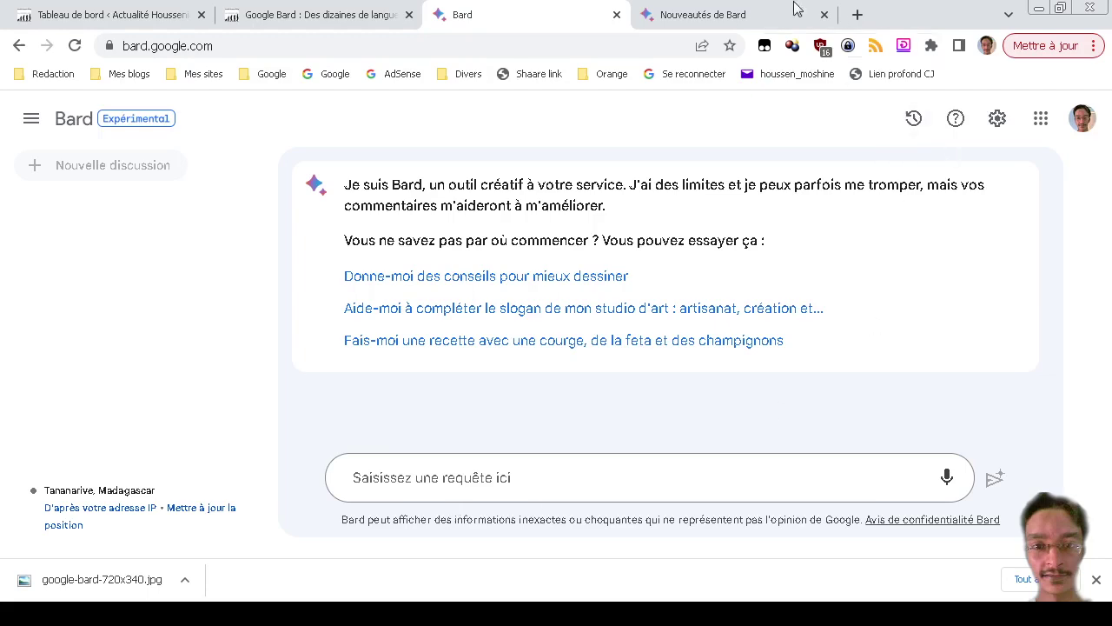
Review the 13/07/2023 entries on Bard's Nouveautés page, from new countries and languages to exporting Python code to Replit, dismissing the downloads bar along the way.
left_click(703, 13)
scroll(85, 438, "up", 10)
scroll(84, 437, "up", 1)
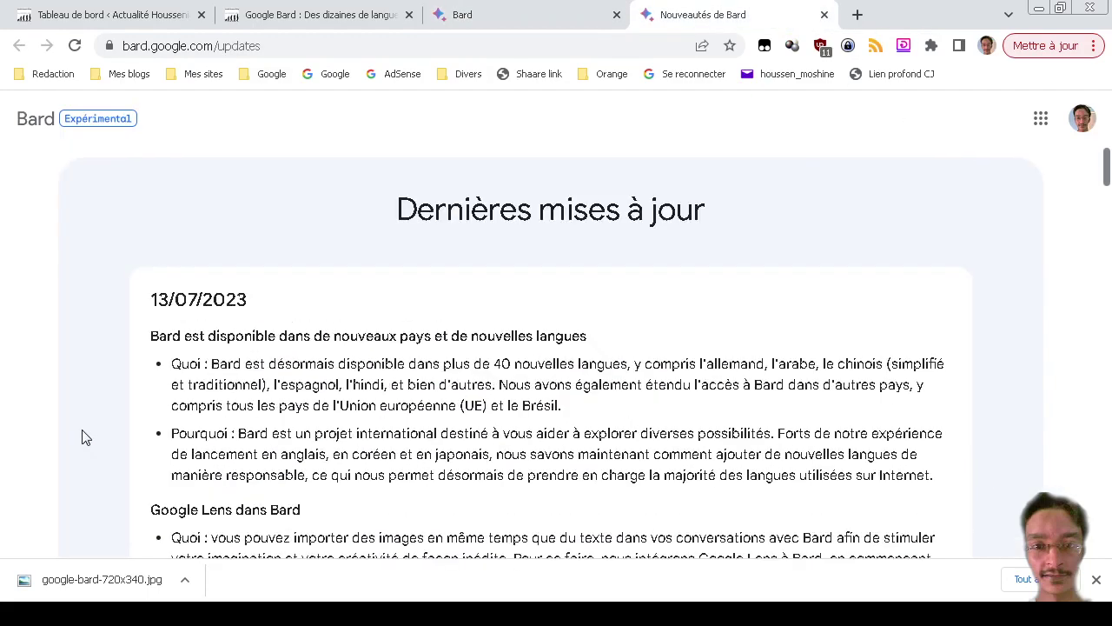
scroll(84, 437, "down", 1)
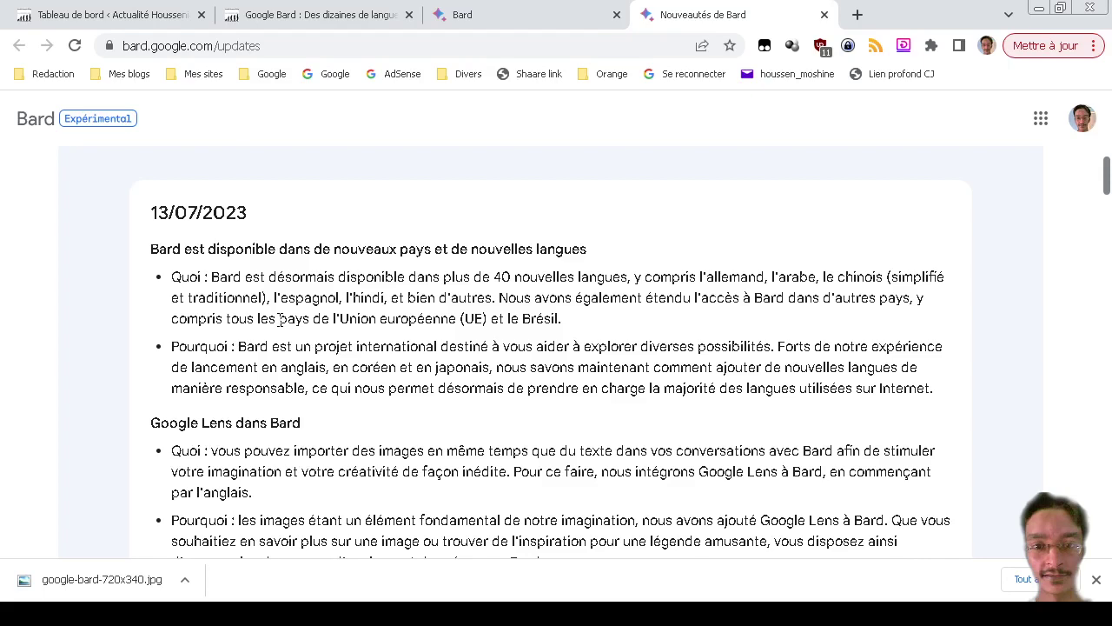
scroll(279, 320, "down", 2)
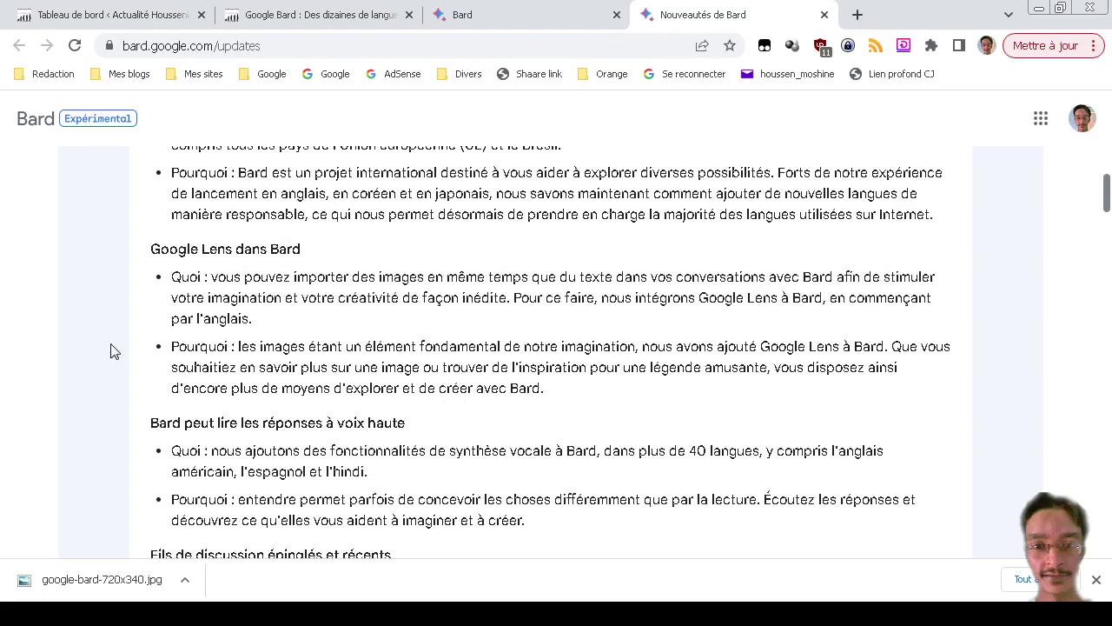
left_click(1096, 578)
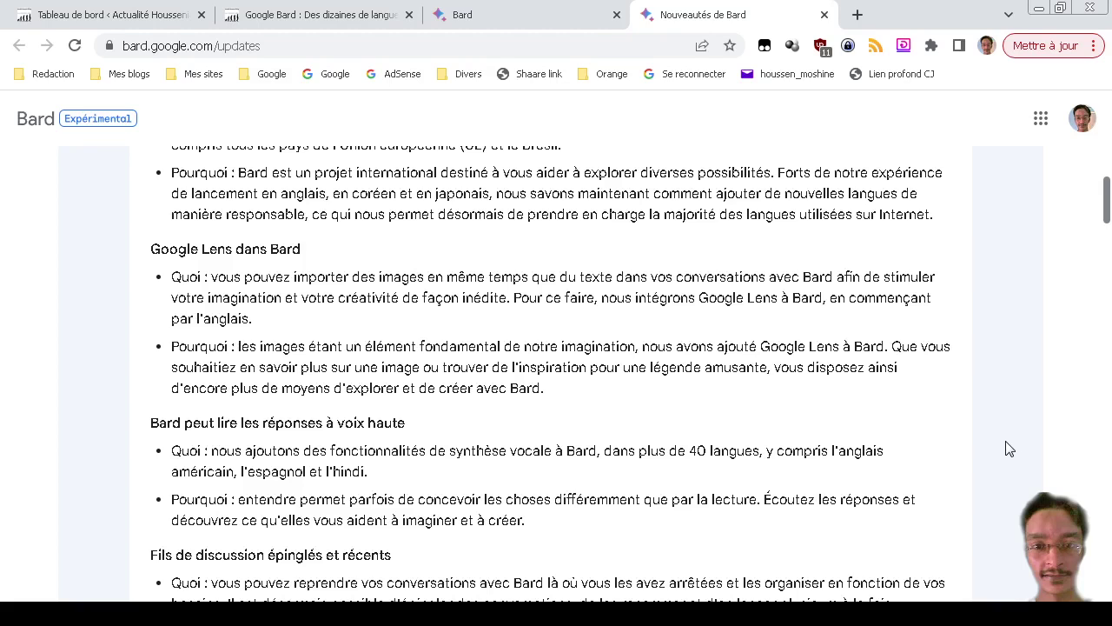
scroll(1008, 450, "down", 2)
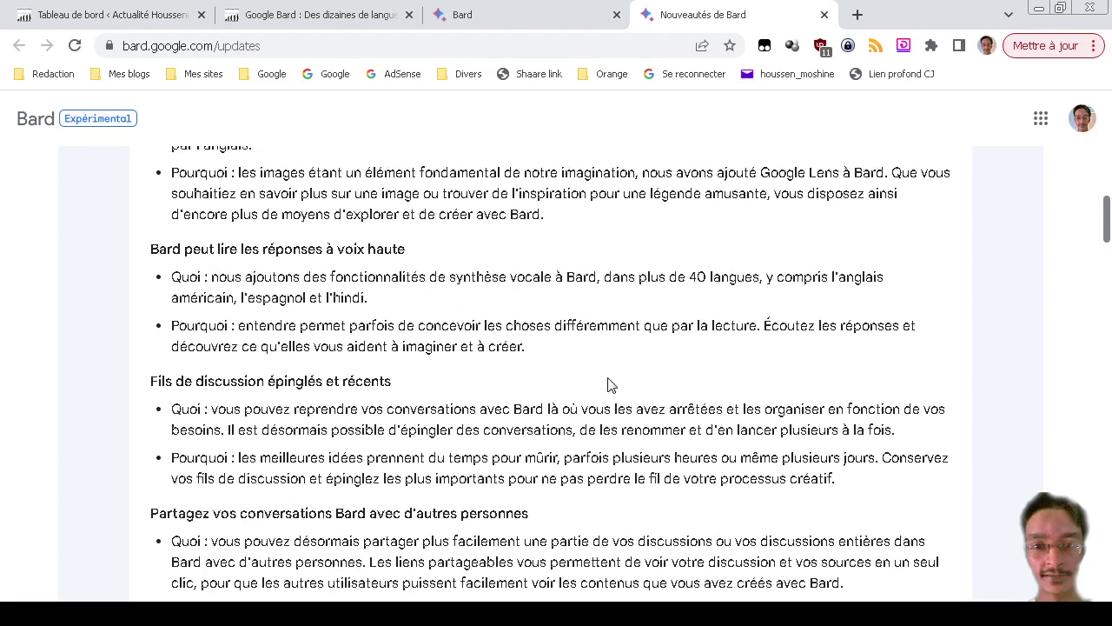
scroll(608, 385, "down", 1)
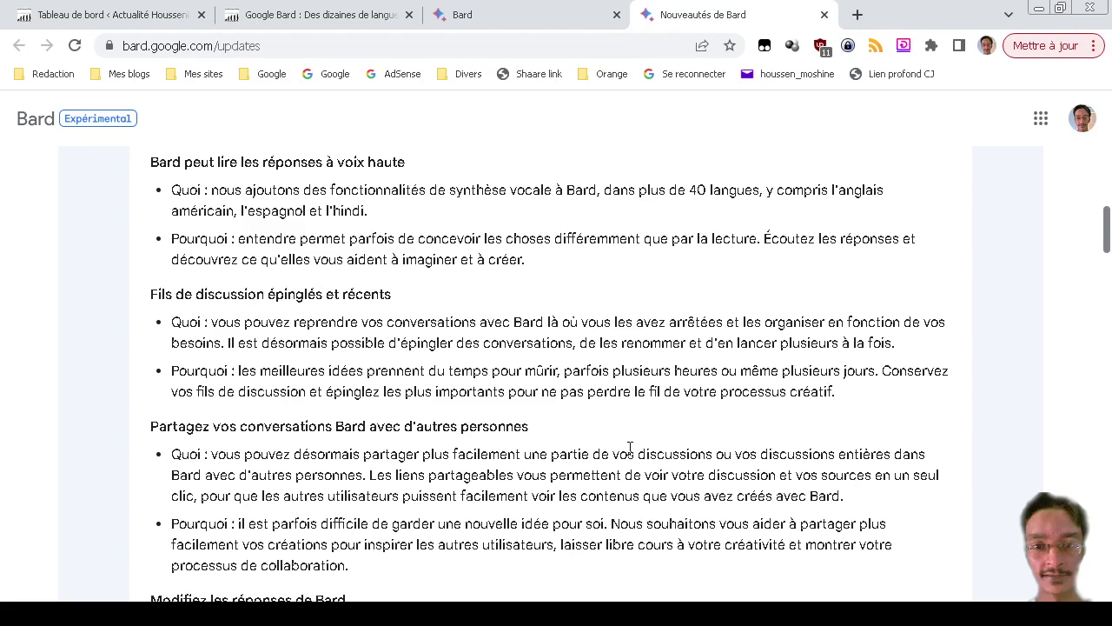
scroll(630, 447, "down", 1)
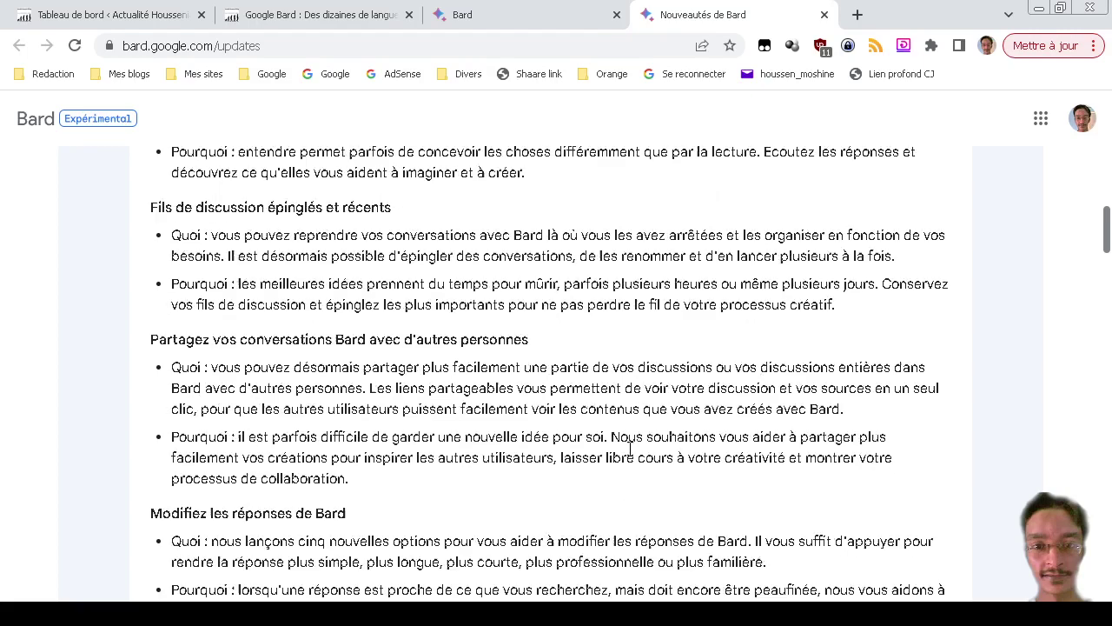
scroll(630, 448, "down", 1)
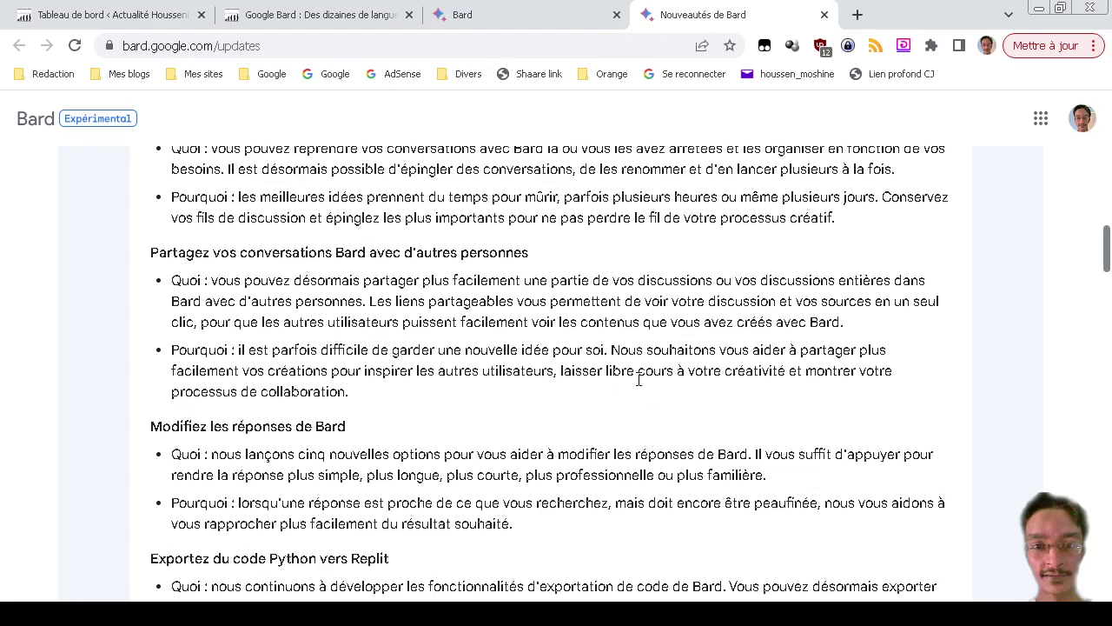
scroll(639, 380, "down", 1)
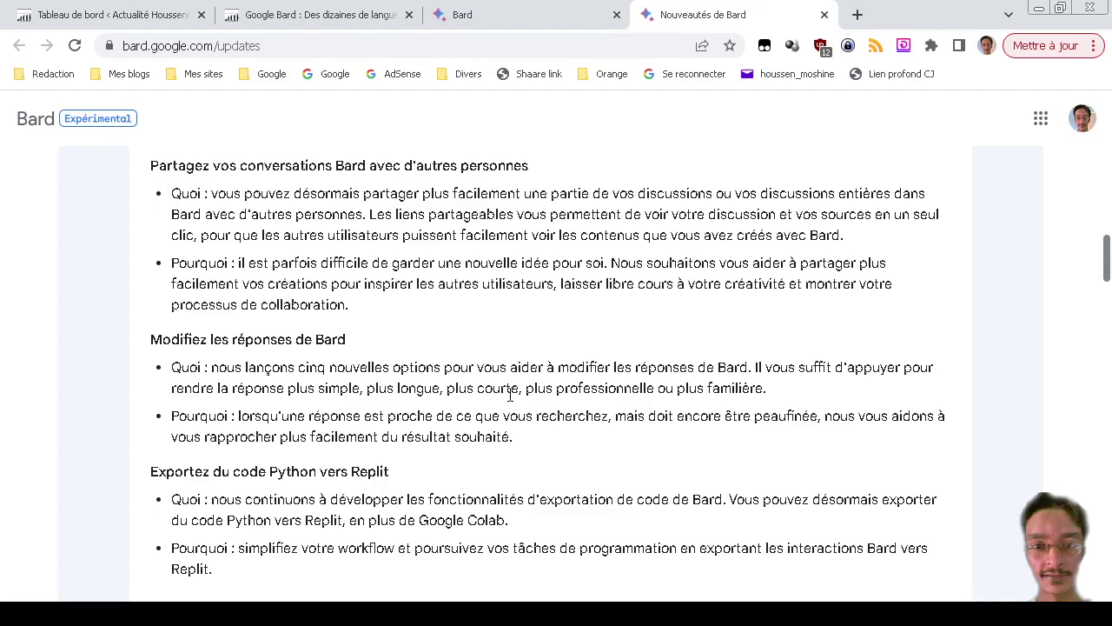
scroll(511, 396, "up", 2)
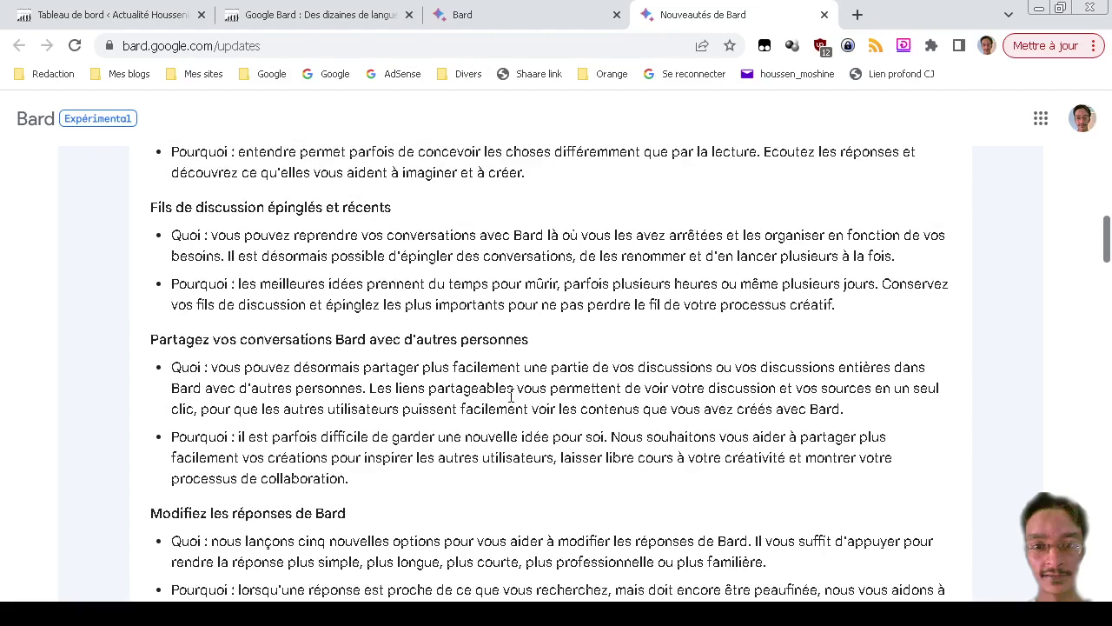
scroll(511, 396, "up", 7)
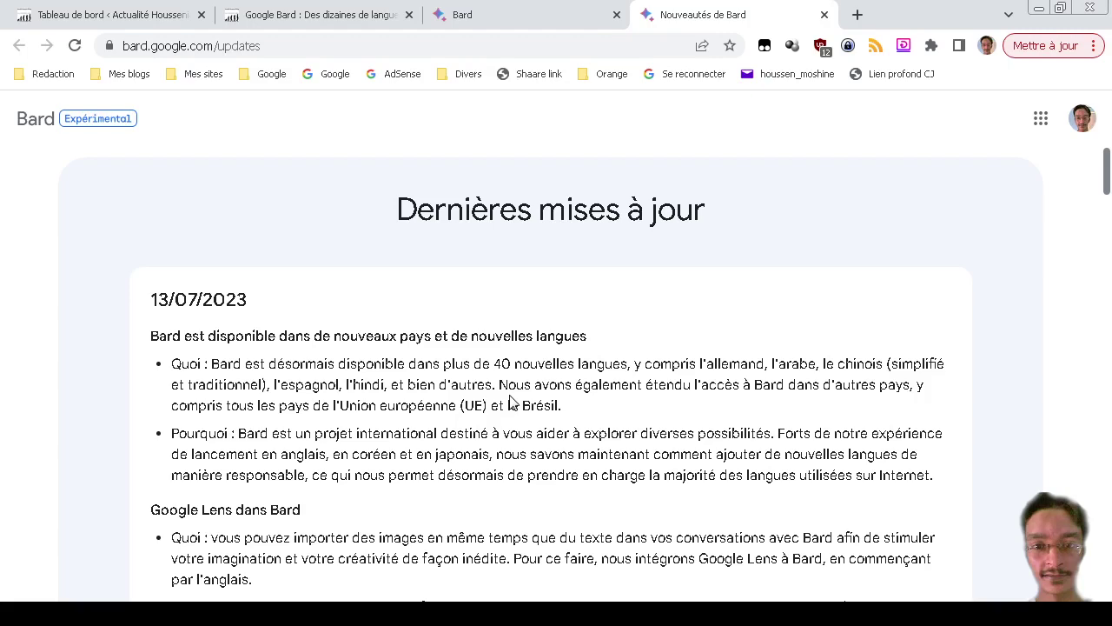
From THE DECODER feed in the RSS reader's AI folder, open the article about a startup replacing 90 percent of its support staff.
left_click(502, 10)
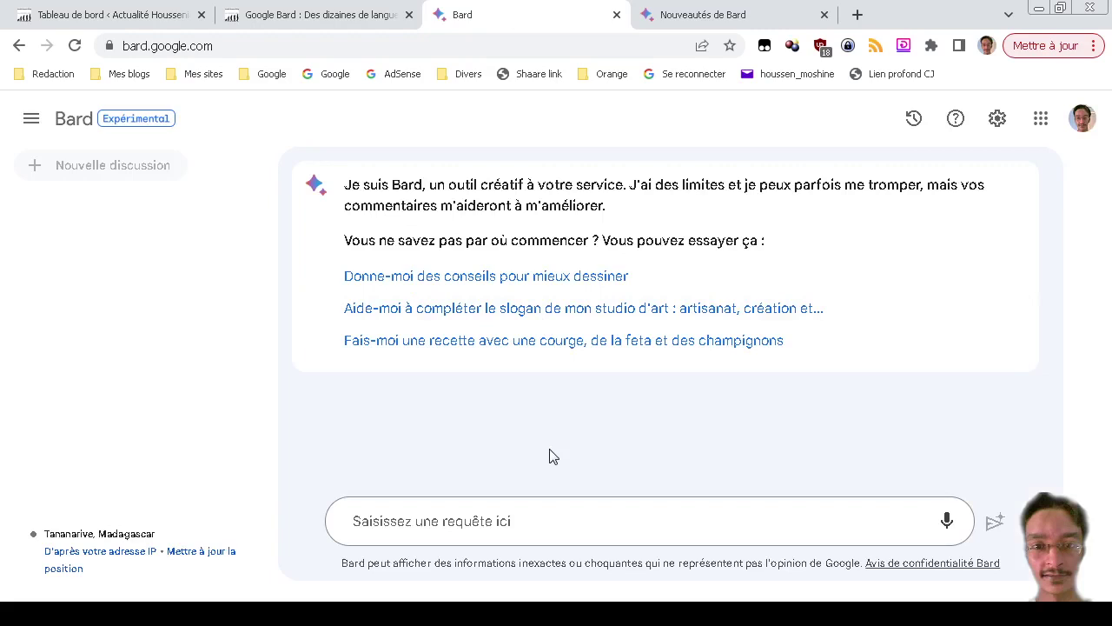
left_click(878, 45)
left_click(751, 138)
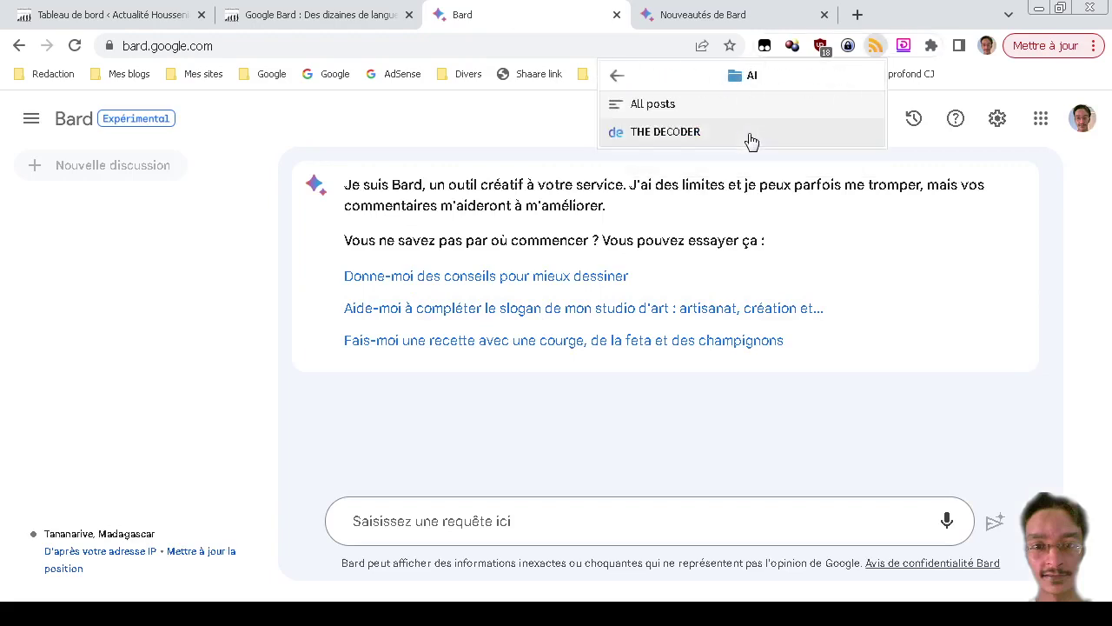
left_click(751, 141)
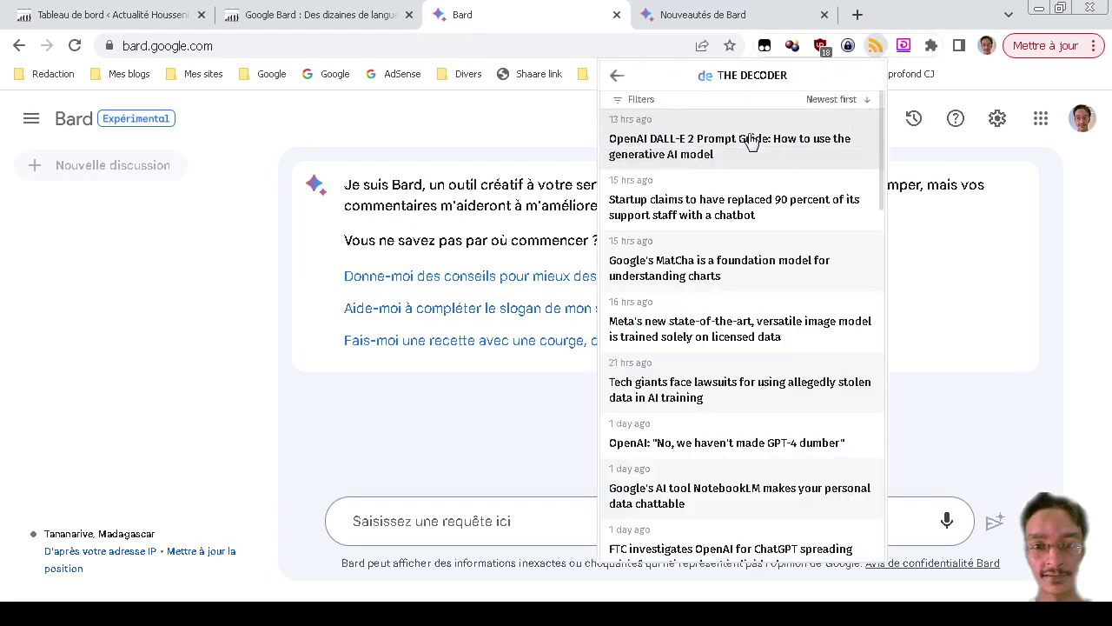
left_click(752, 211)
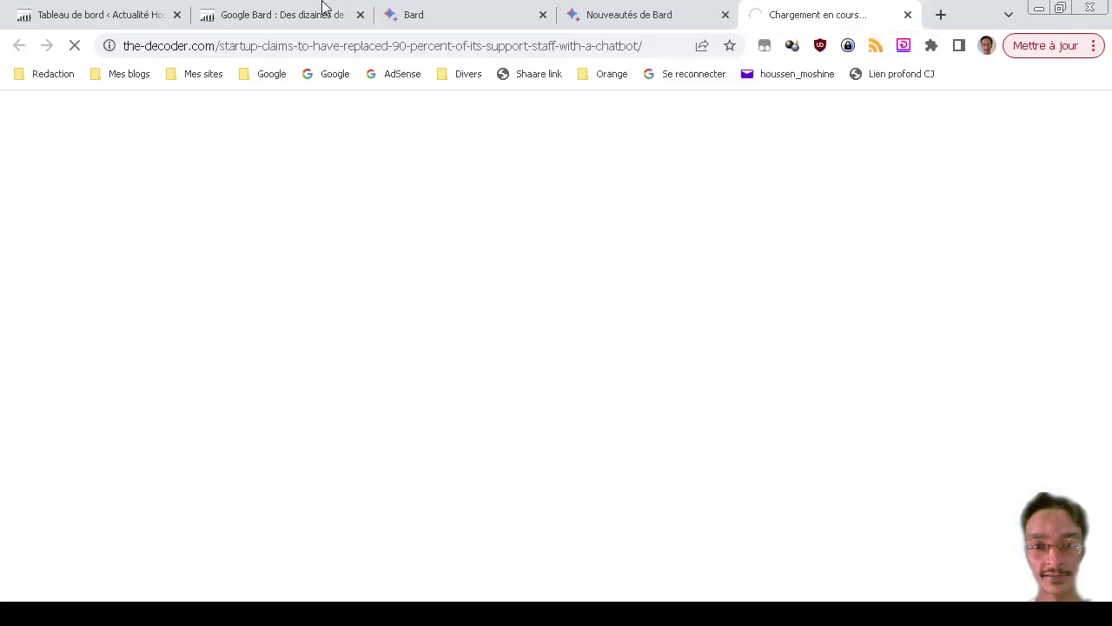
Check the empty Bard prompt field, then examine the headline and opening paragraphs of the startup chatbot article.
left_click(479, 10)
left_click(424, 521)
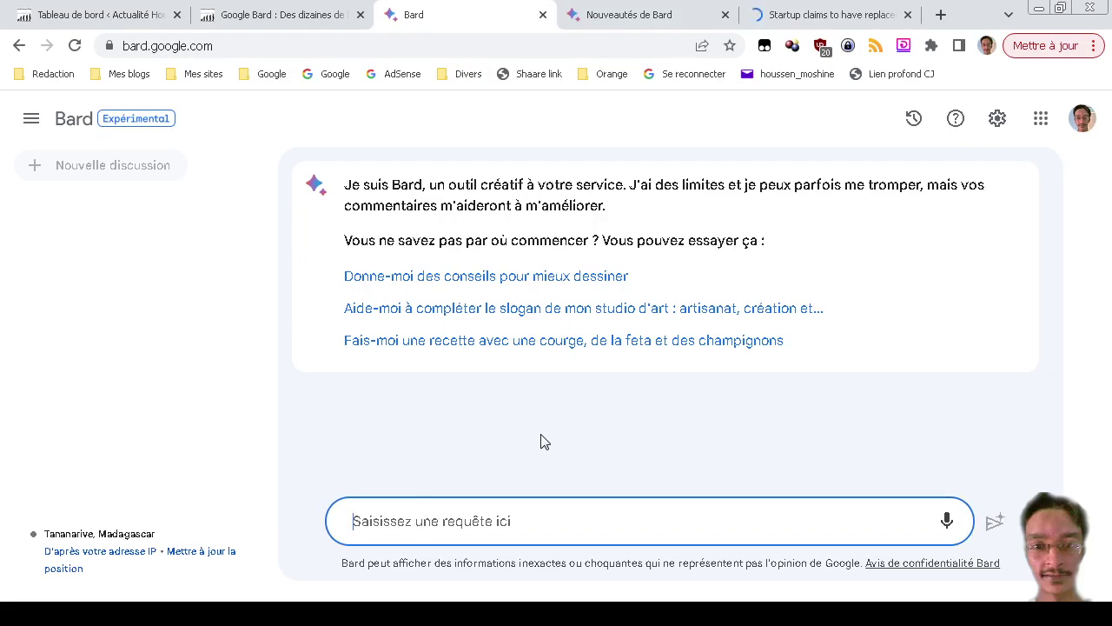
left_click(885, 7)
scroll(3, 429, "down", 5)
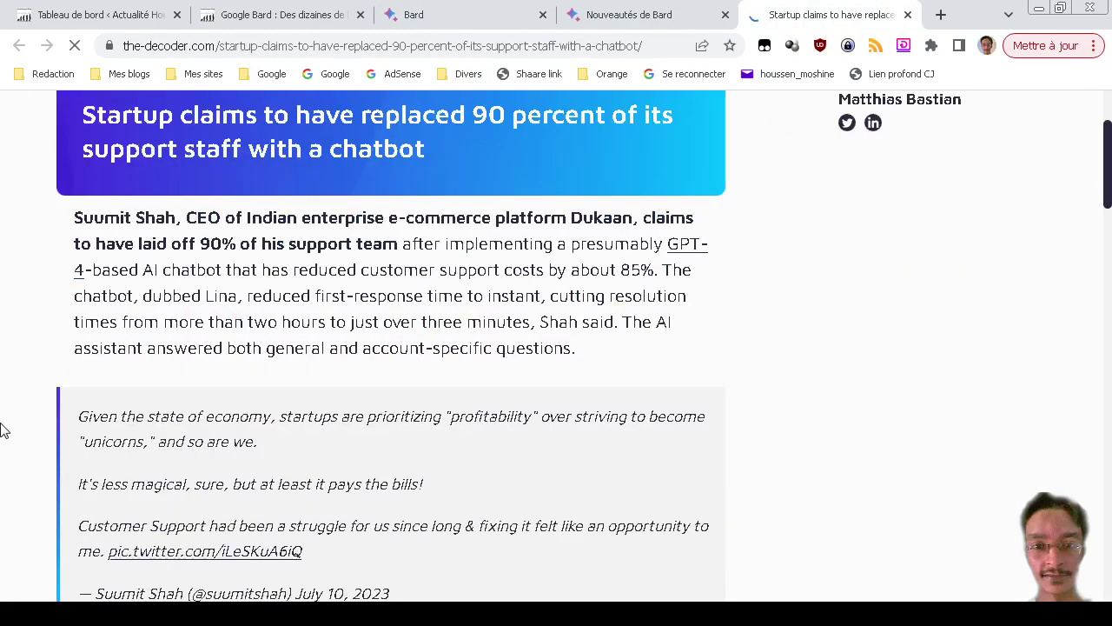
scroll(4, 429, "down", 3)
scroll(3, 429, "up", 8)
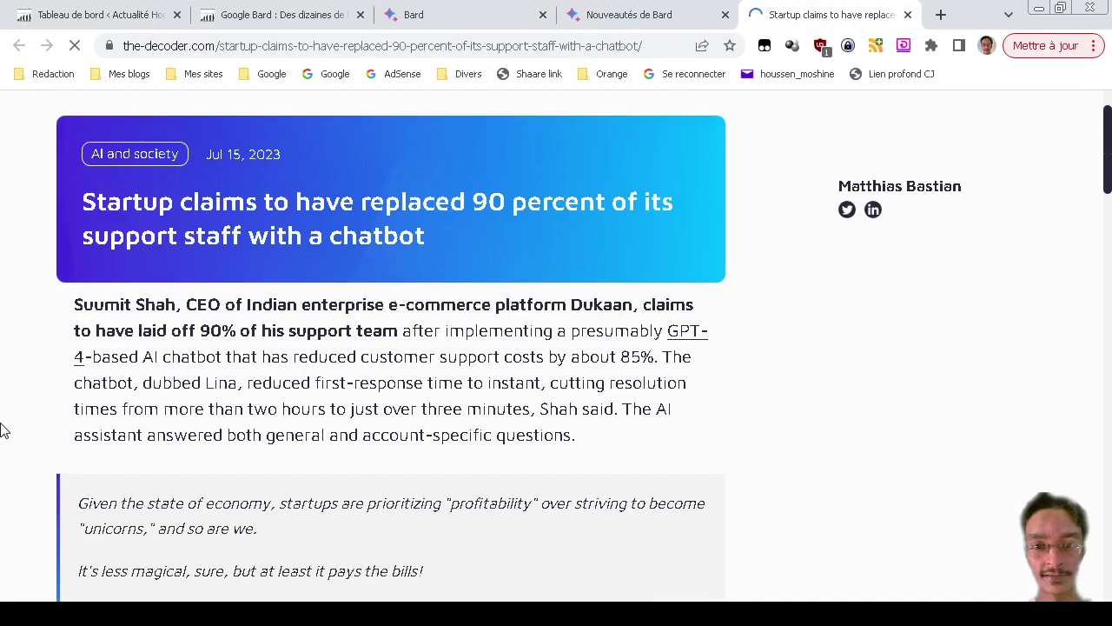
scroll(4, 429, "down", 2)
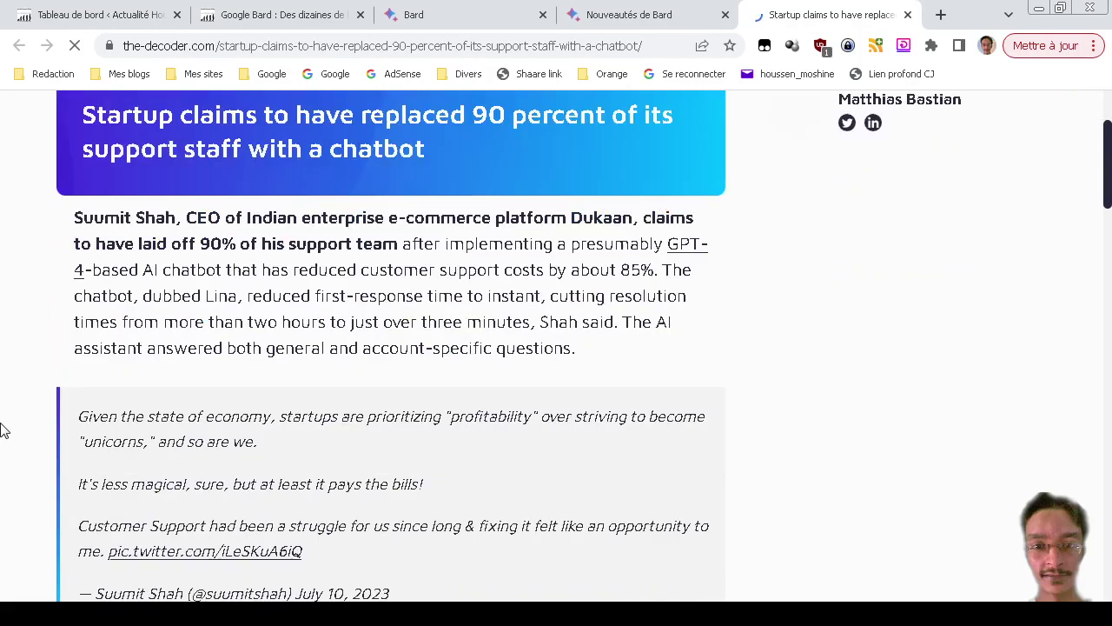
scroll(3, 429, "up", 1)
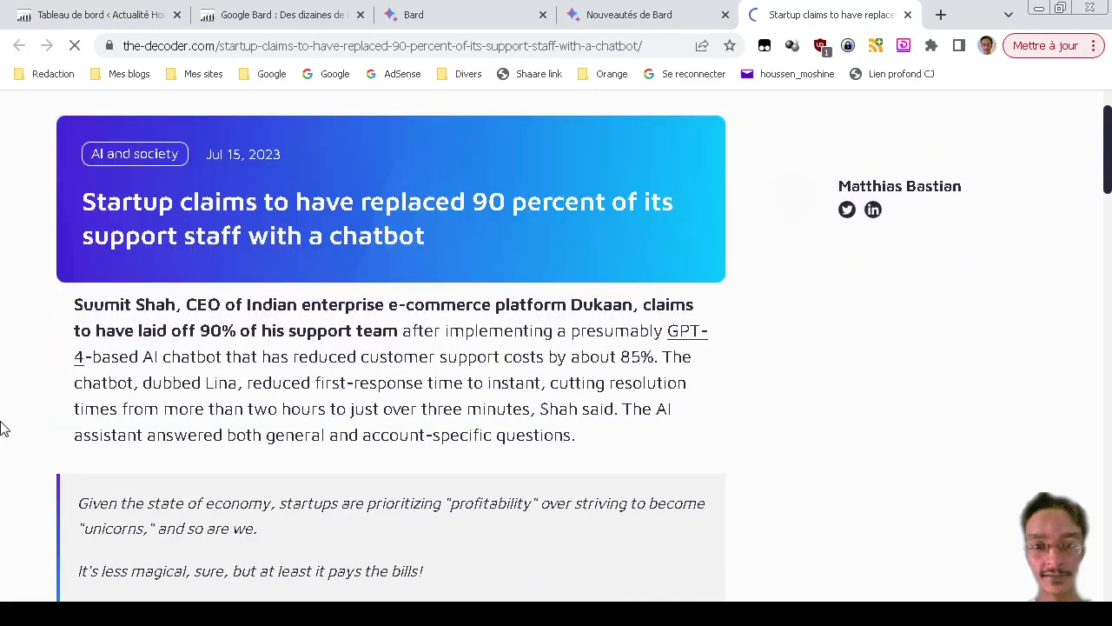
scroll(4, 429, "down", 2)
scroll(3, 429, "up", 3)
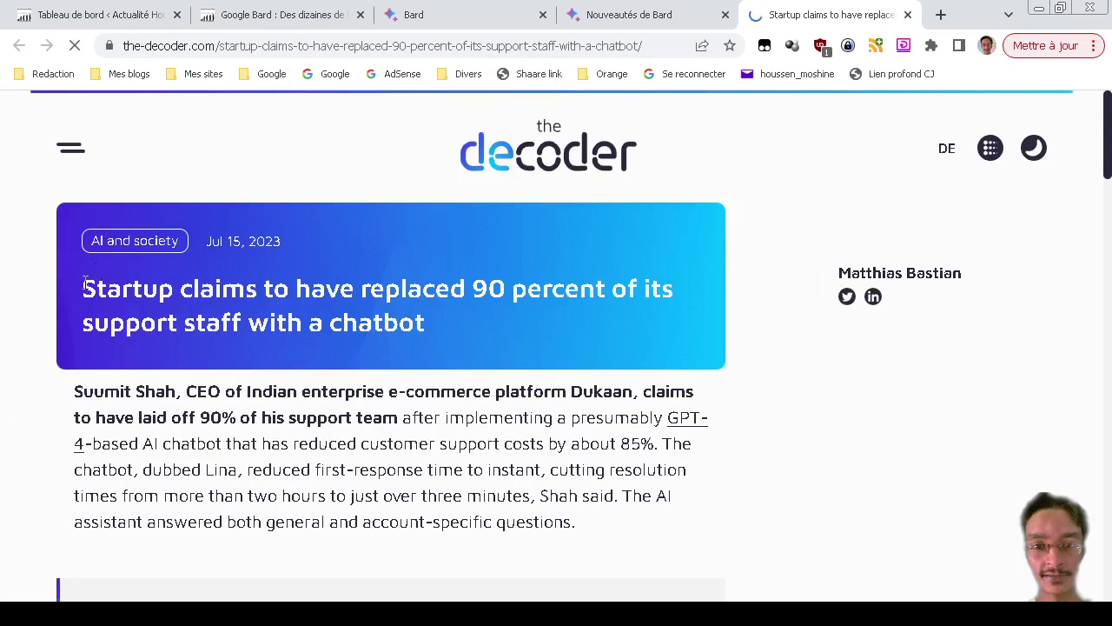
left_click_drag(81, 278, 267, 414)
scroll(268, 405, "down", 4)
left_click(19, 358)
scroll(19, 358, "up", 4)
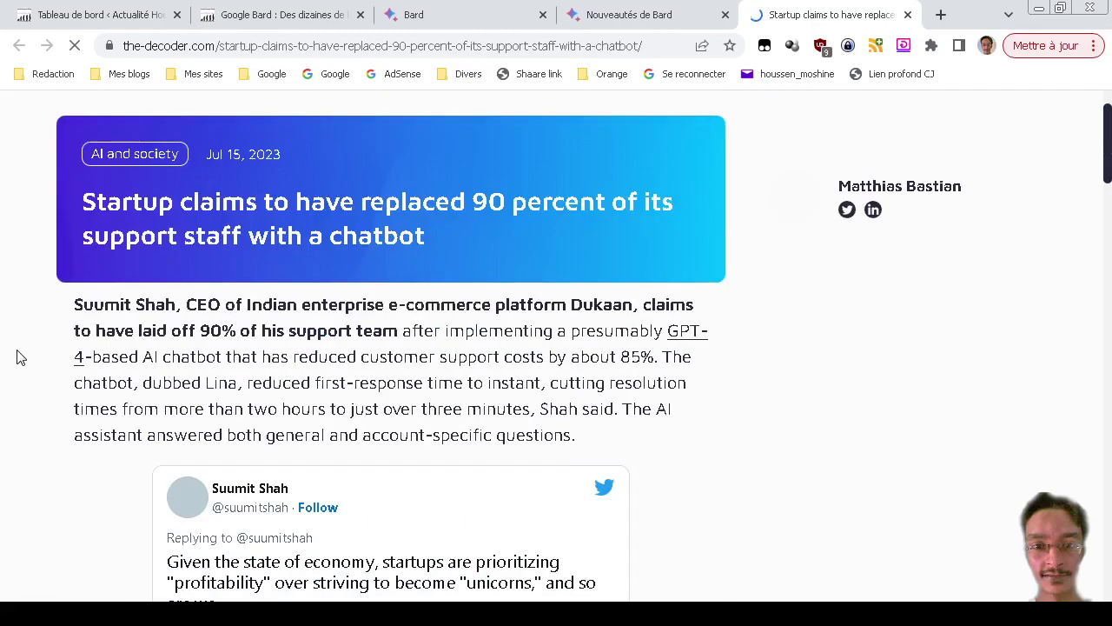
Copy the article "Tech giants face lawsuits for using allegedly stolen data in AI training" from its headline through the paragraph about the class action against Meta.
left_click_drag(82, 291, 219, 412)
scroll(219, 412, "down", 4)
scroll(219, 412, "down", 4)
scroll(343, 255, "up", 3)
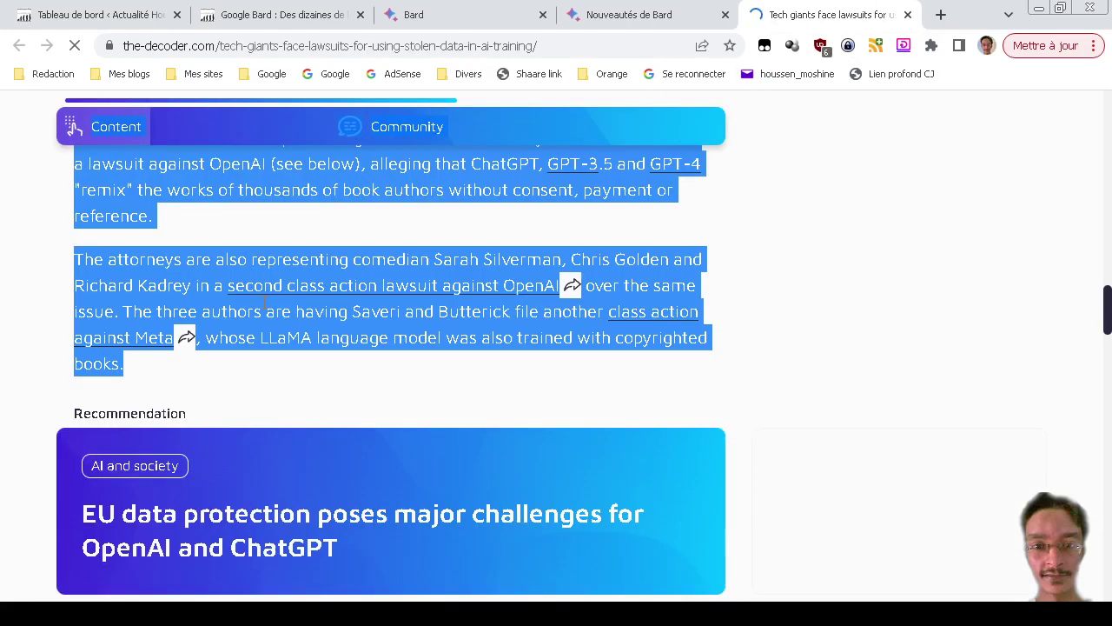
left_click(2, 299)
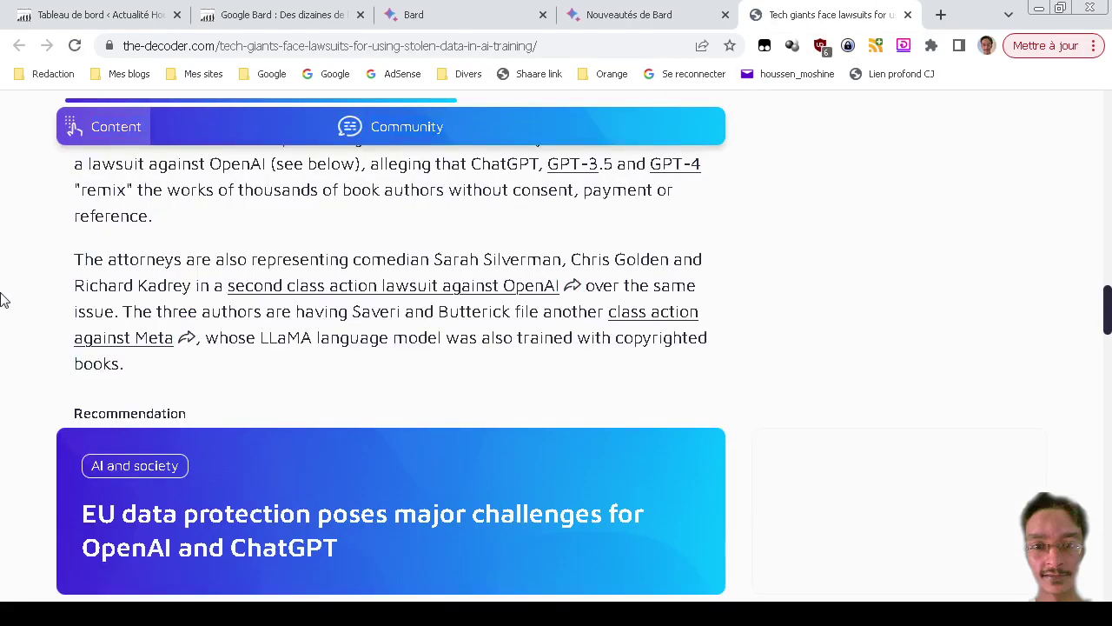
scroll(3, 300, "up", 3)
scroll(3, 300, "up", 15)
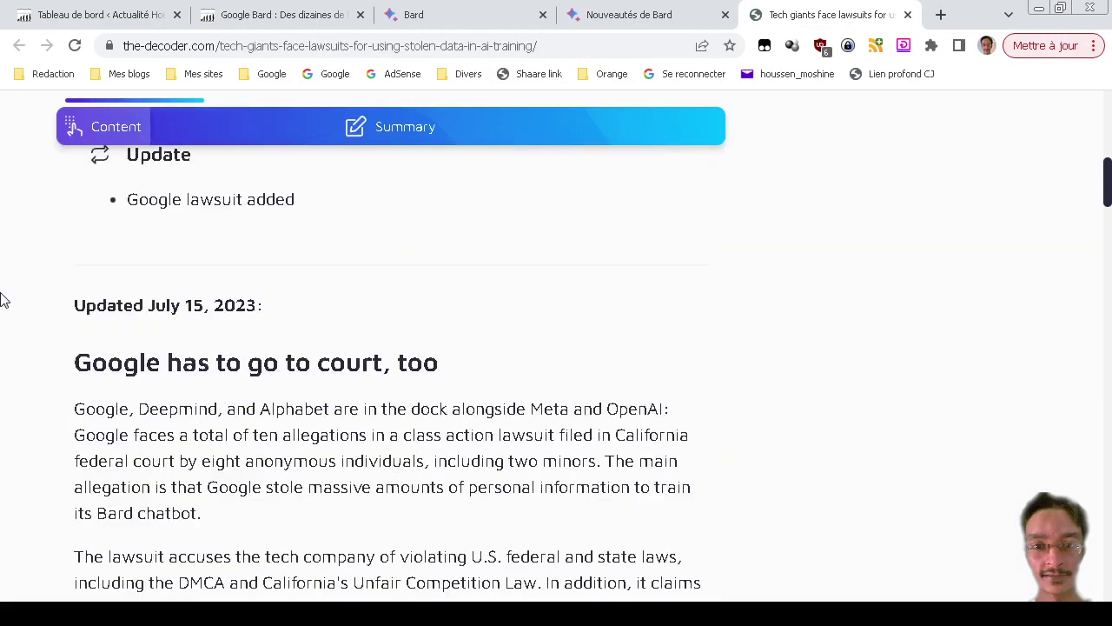
scroll(3, 300, "up", 2)
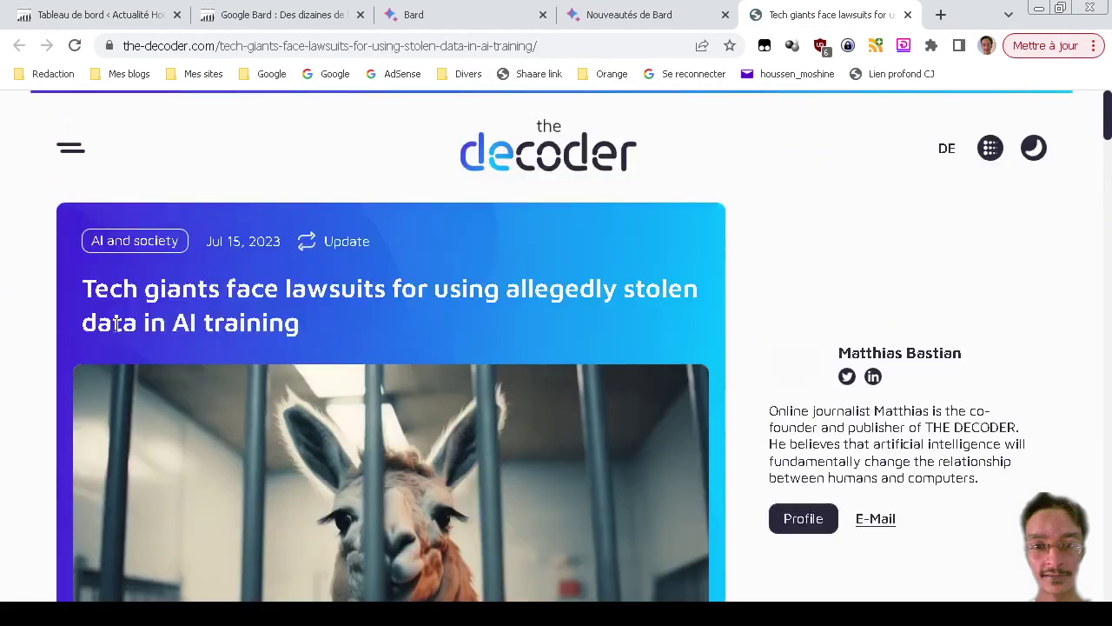
scroll(247, 418, "down", 3)
scroll(248, 418, "down", 15)
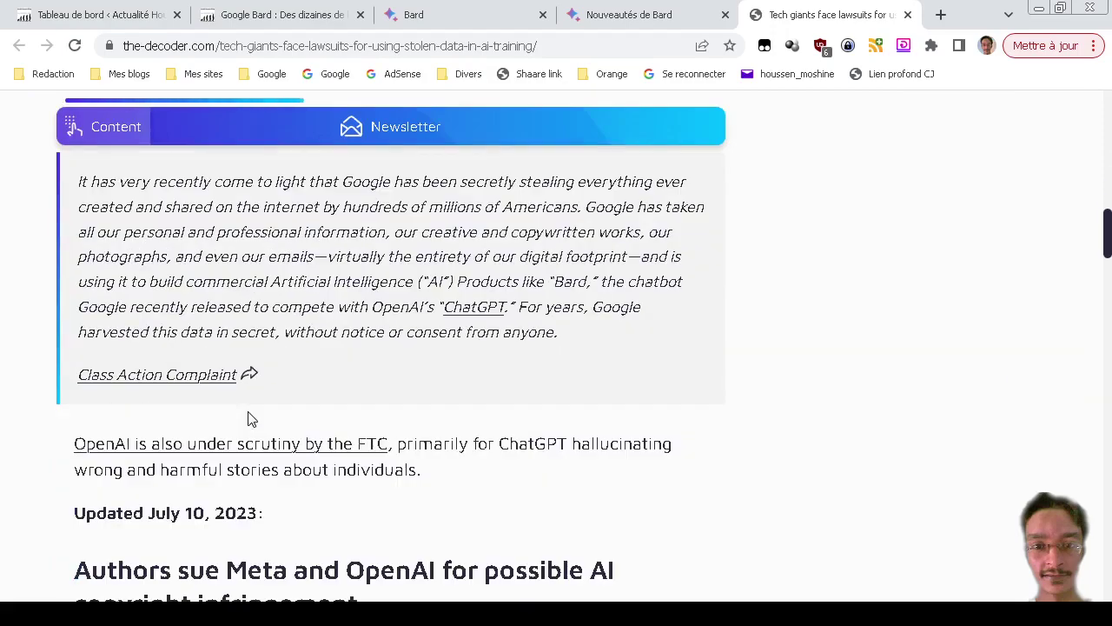
scroll(249, 420, "down", 4)
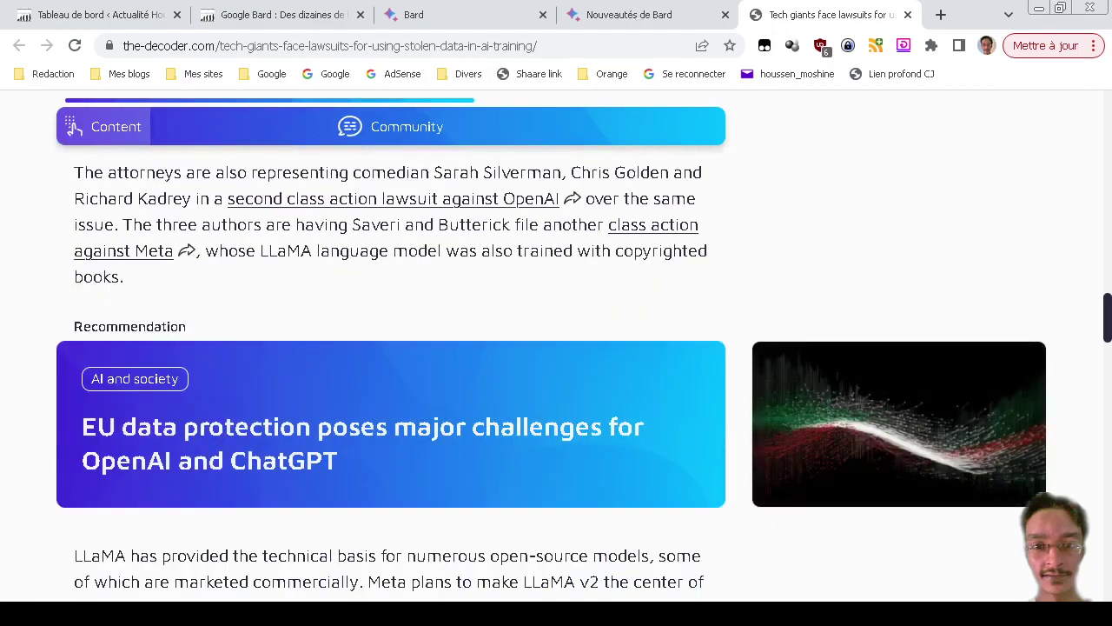
Switch to Sublime Text and delete the opening sentence "Vous êtes un journaliste spécialisé dans ." from the prompt in HW.txt.
key("alt+Tab")
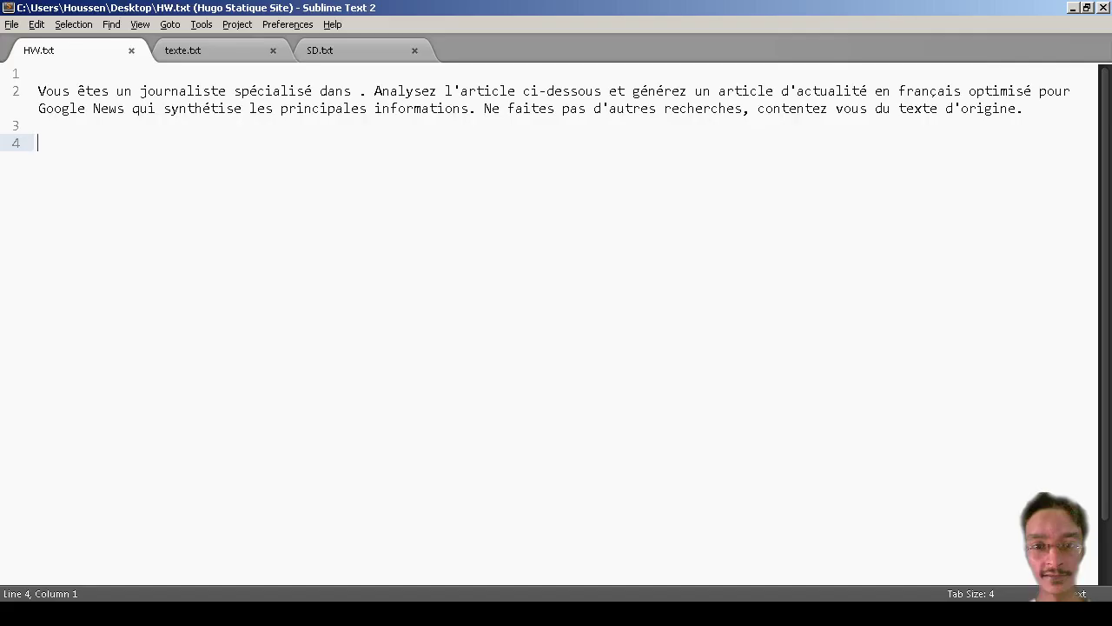
left_click(288, 92)
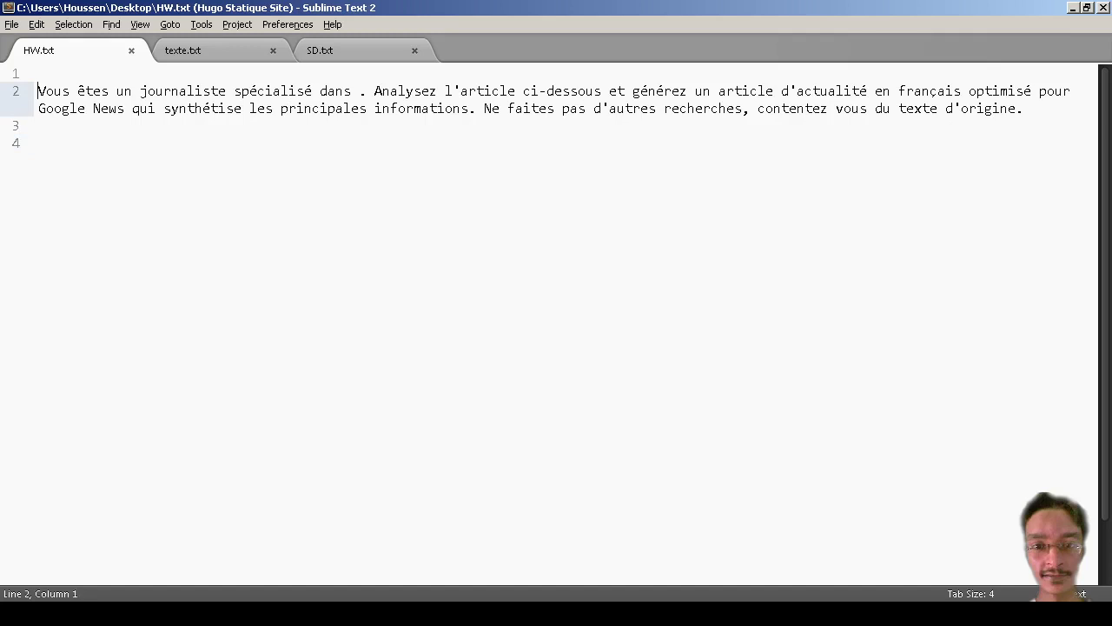
left_click_drag(37, 91, 373, 91)
key("BackSpace")
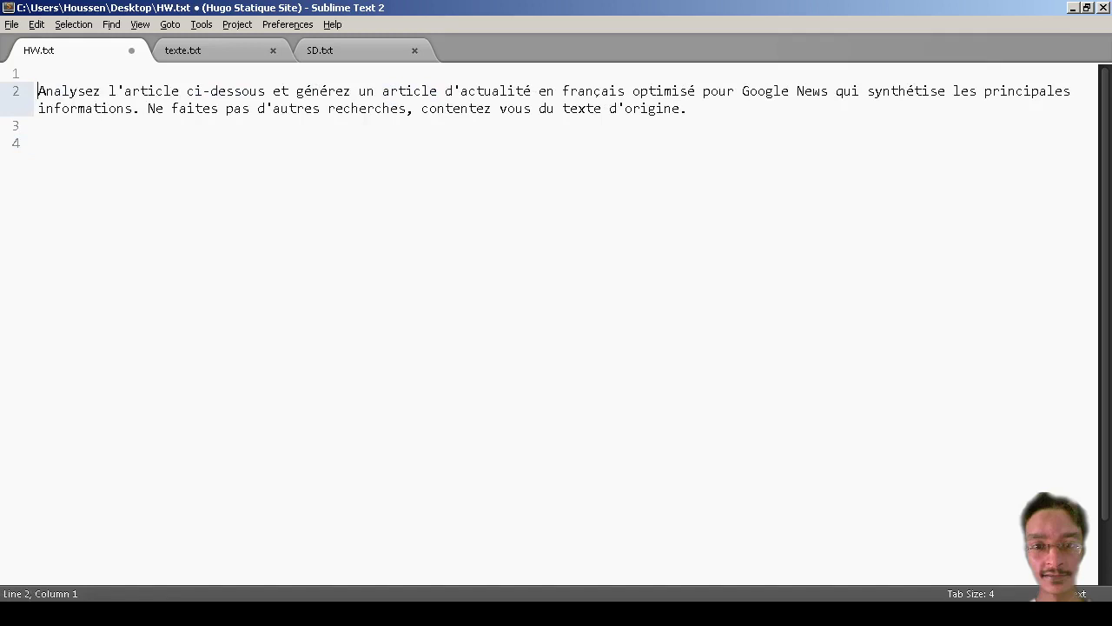
Paste the copied article into HW.txt both before the prompt on line 2 and on empty line 4.
left_click(38, 143, "ctrl")
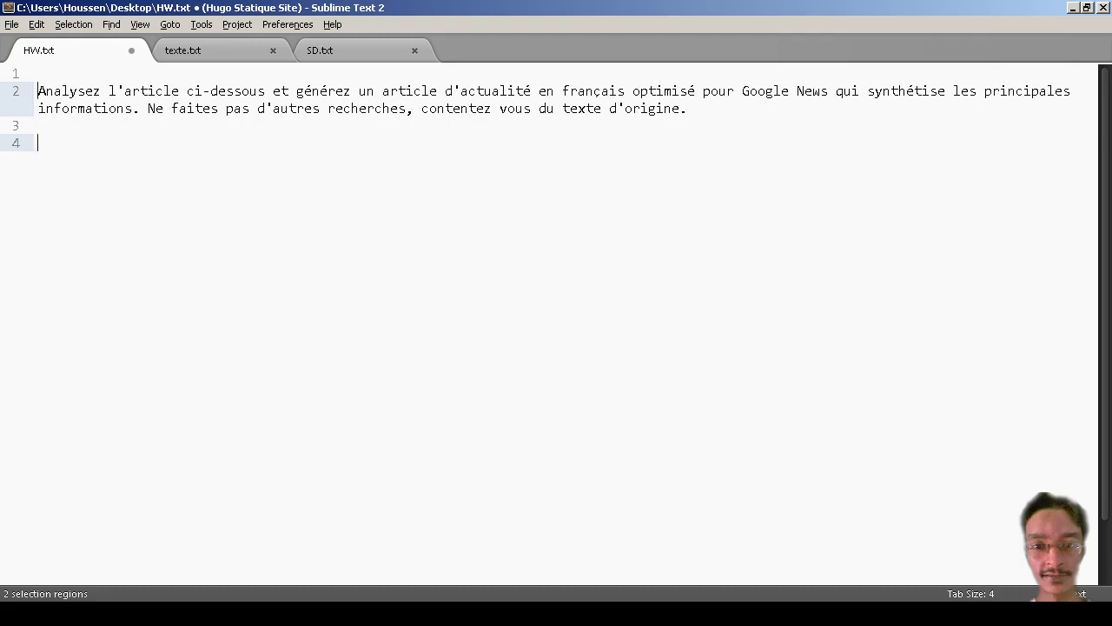
key("ctrl+v")
scroll(556, 323, "up", 8)
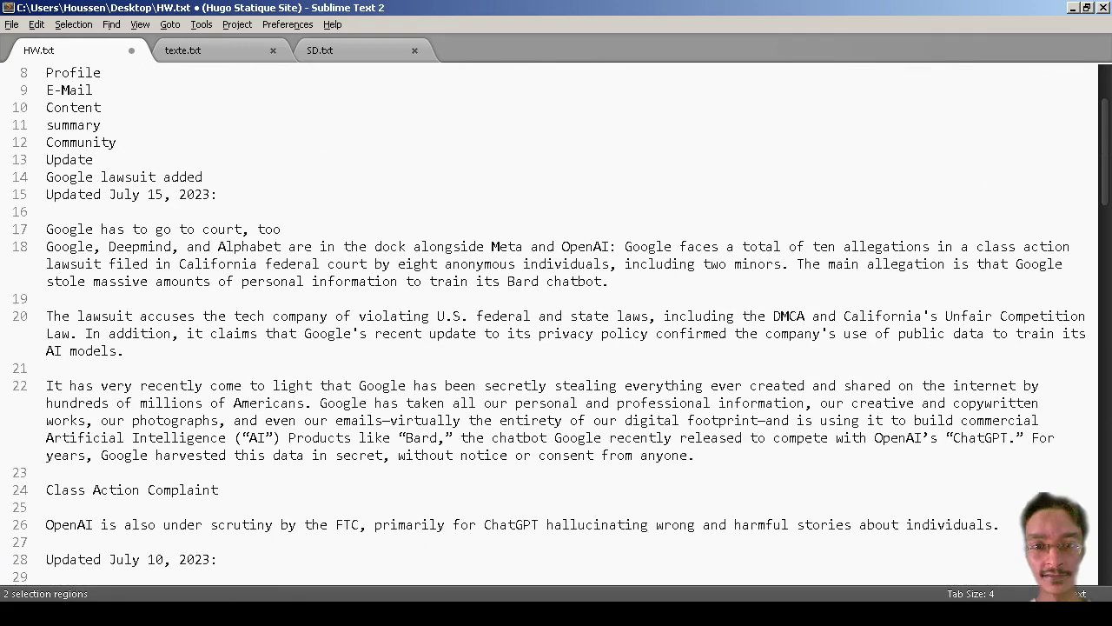
Insert a blank line below the first headline in HW.txt and delete the Midjourney credit, repeated headline and author-name lines beneath it.
left_click(312, 178)
key("Up")
key("Up")
key("Up")
key("Up")
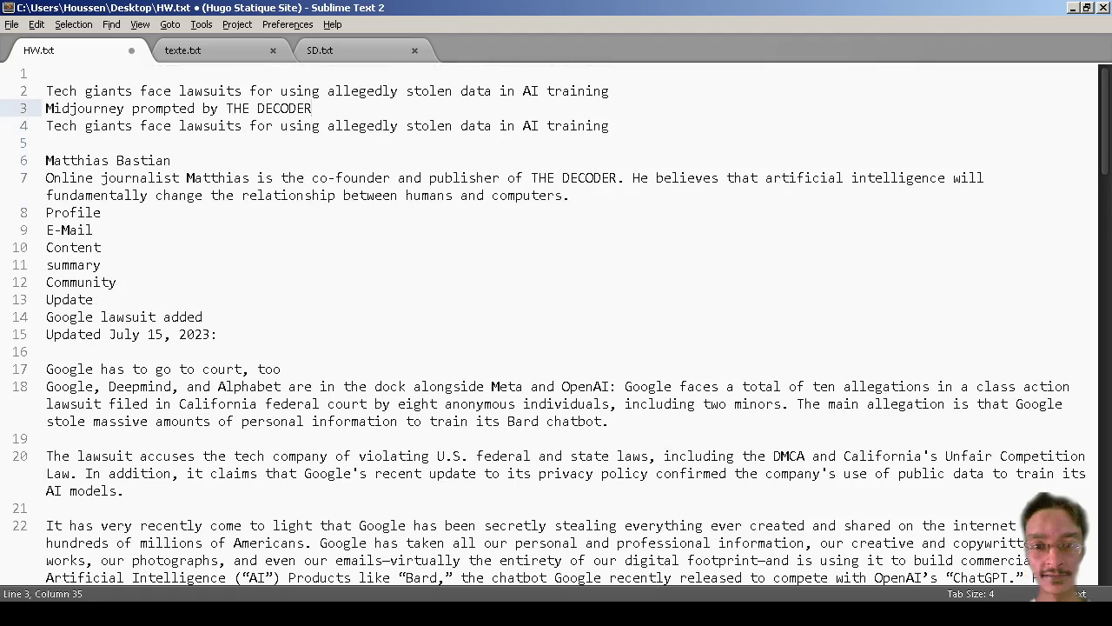
key("Home")
key("Return")
key("shift+Down")
key("shift+Down")
key("shift+Down")
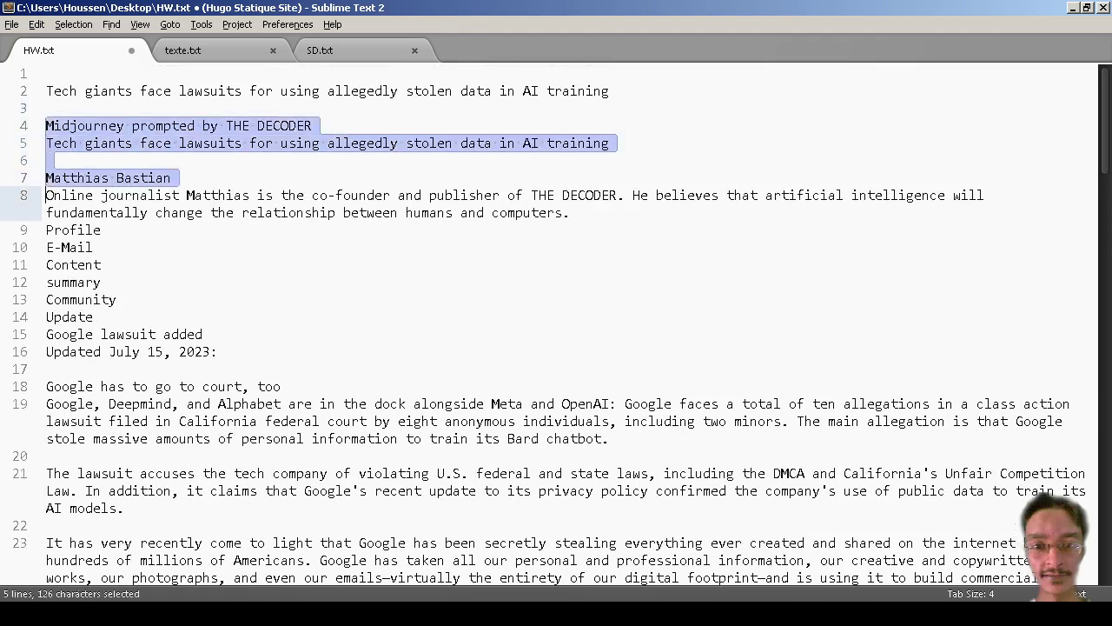
key("BackSpace")
Delete the author bio and all lines from "Profile" through "Updated July 15, 2023:" in the first article copy.
key("shift+Down")
key("shift+Down")
key("shift+Down")
key("shift+Down")
key("shift+Down")
key("shift+Down")
key("shift+Down")
key("shift+Down")
key("shift+Down")
key("shift+Down")
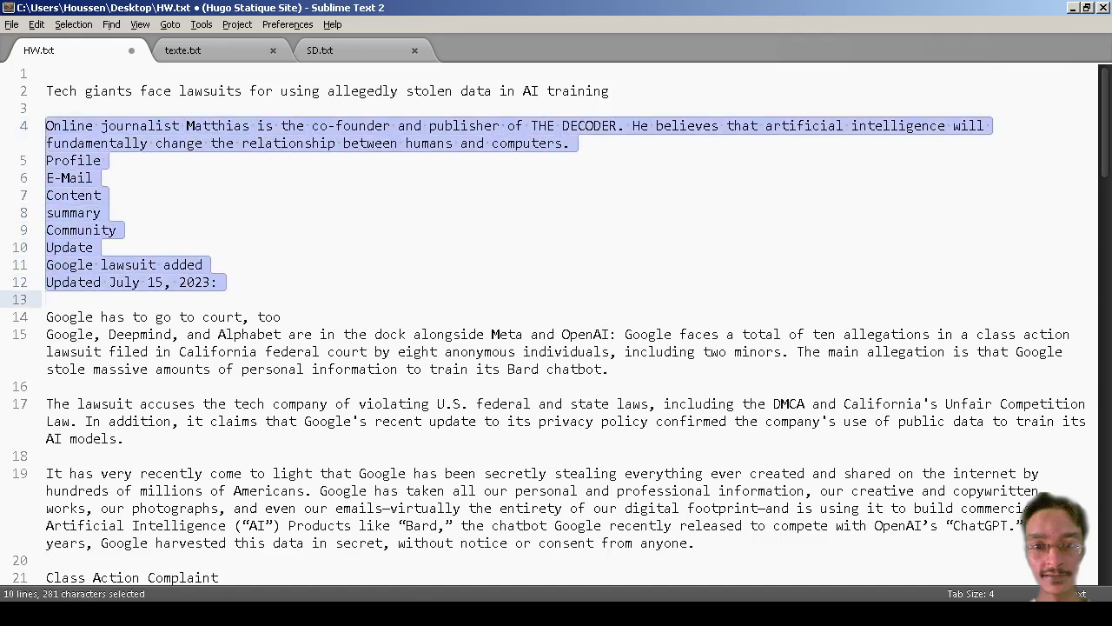
key("BackSpace")
Insert a blank line below the subheadings "Google has to go to court, too" and "Authors sue Meta and OpenAI for possible AI copyright infringement".
key("Down")
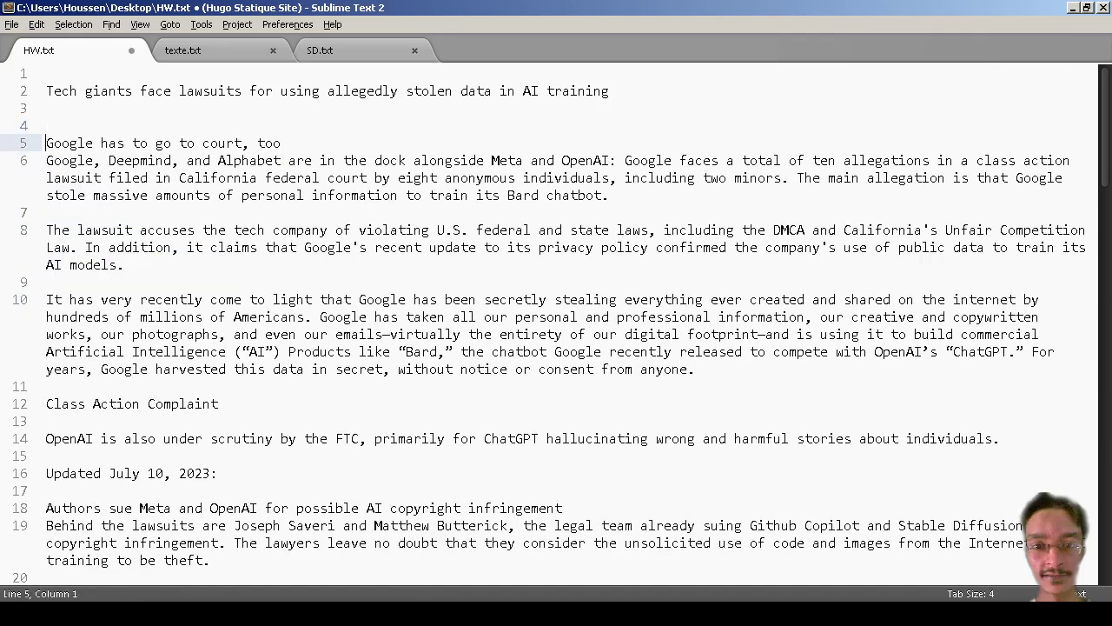
key("Return")
scroll(556, 327, "down", 2)
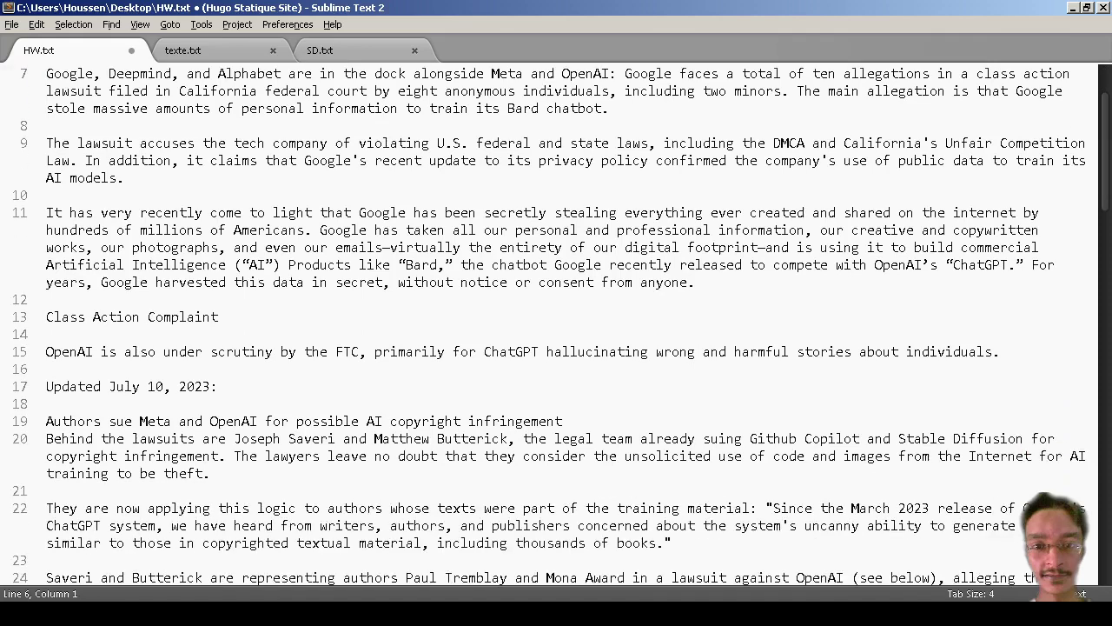
scroll(556, 327, "down", 3)
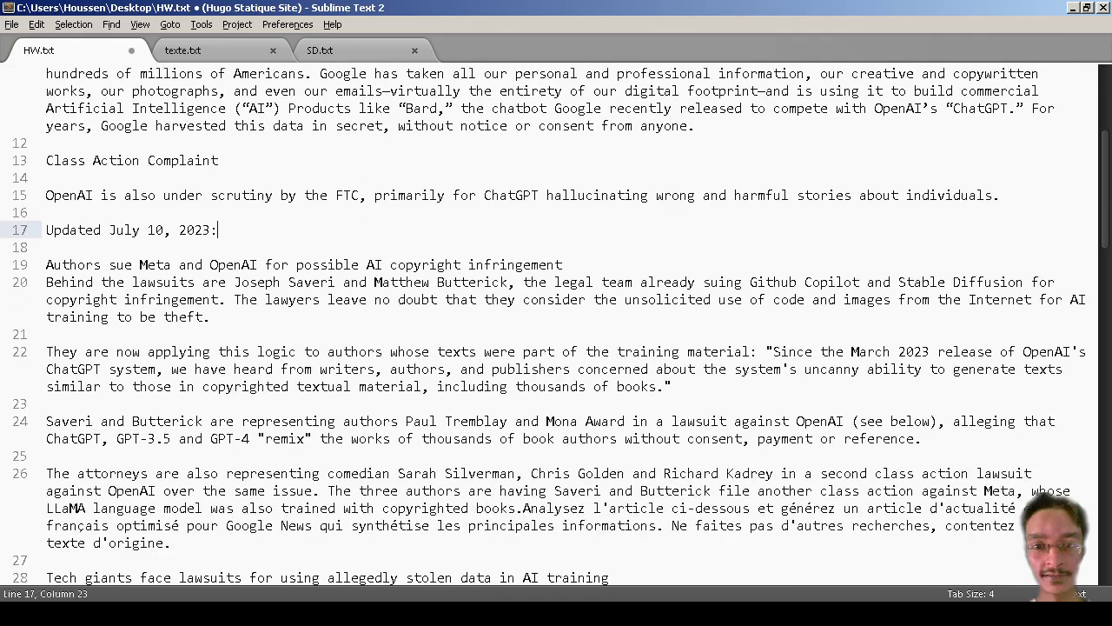
key("Down")
key("Down")
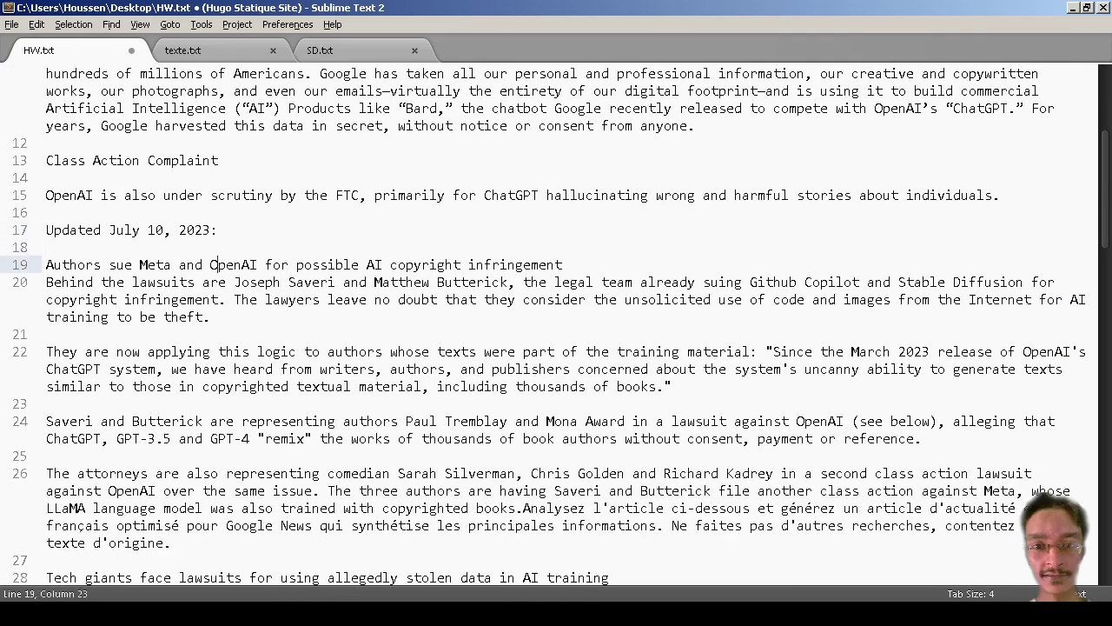
key("End")
key("Return")
Delete the second, uncleaned article copy below the French prompt, from its headline on line 29 to the end of the file.
scroll(556, 321, "down", 5)
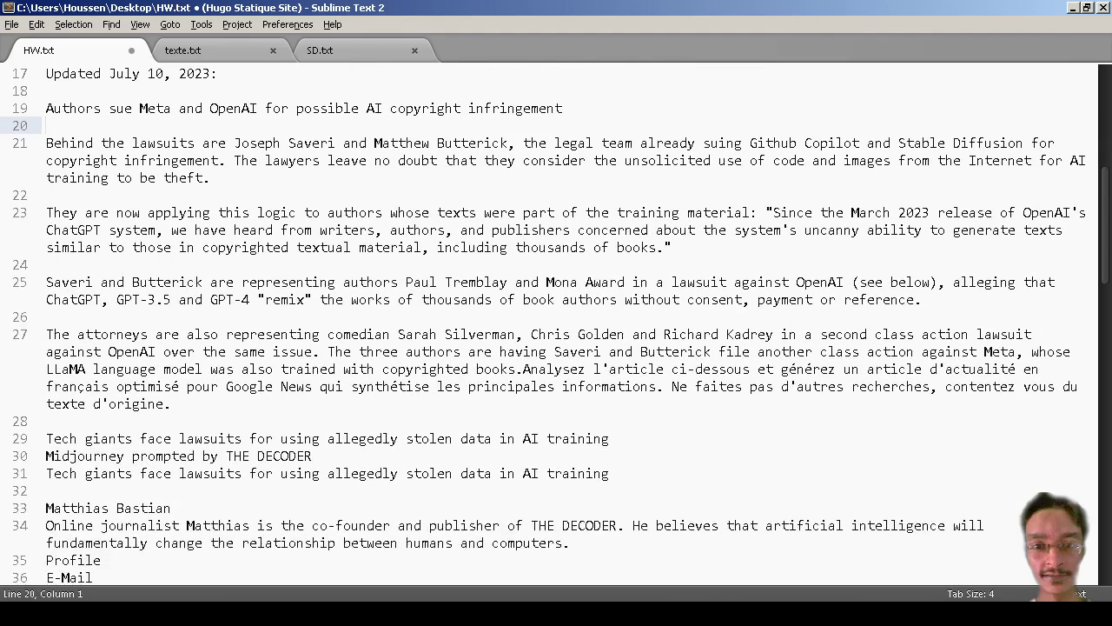
scroll(556, 322, "down", 2)
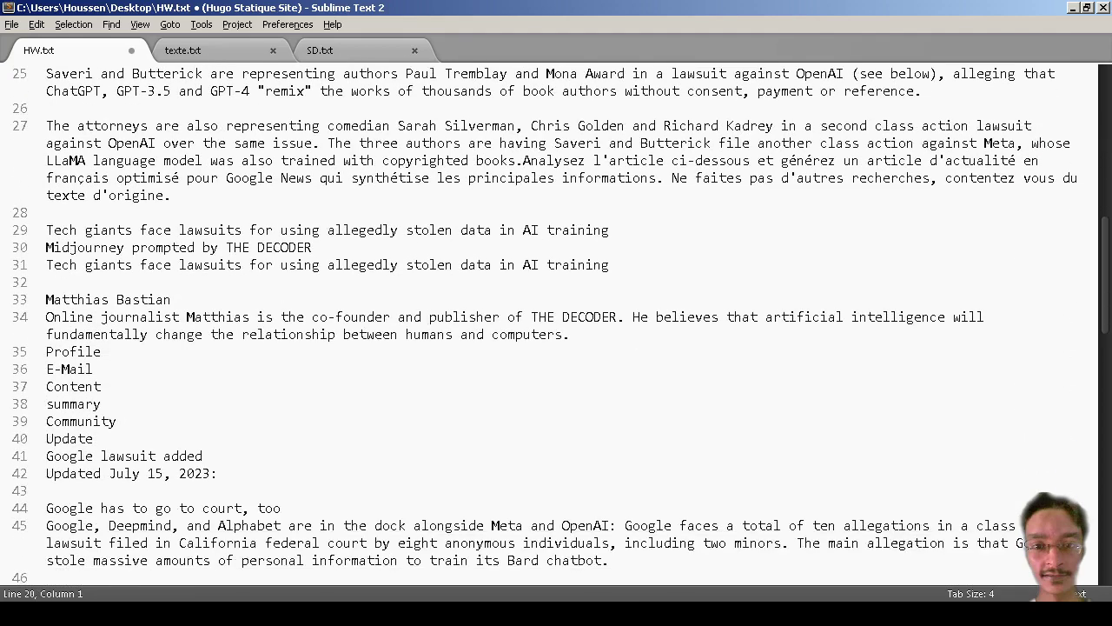
left_click(241, 230)
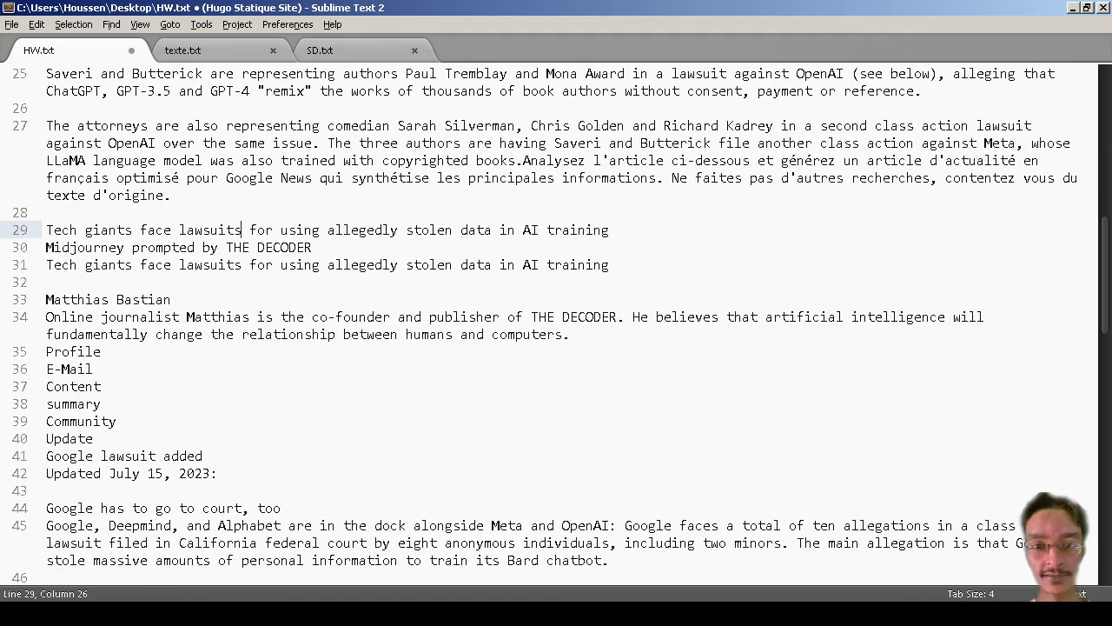
key("Home")
key("shift+Down")
key("shift+Down")
key("shift+Page_Down")
key("shift+Page_Down")
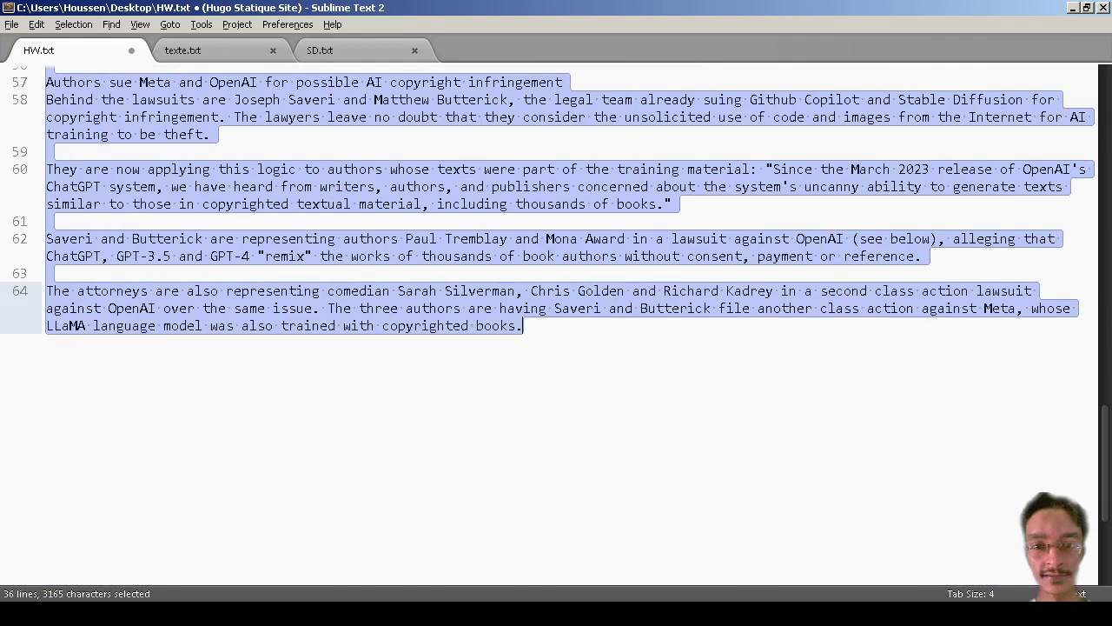
key("BackSpace")
Move the French prompt "Analysez l'article ci-dessous..." to line 2 above the cleaned article and save HW.txt.
scroll(556, 321, "up", 10)
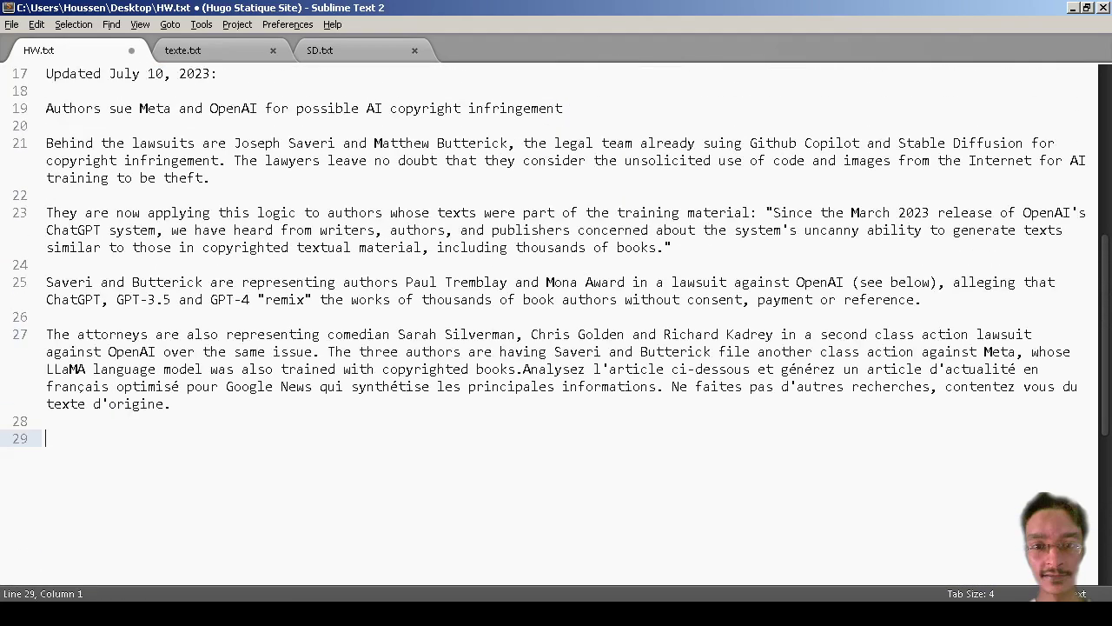
scroll(557, 326, "up", 1)
scroll(556, 327, "down", 3)
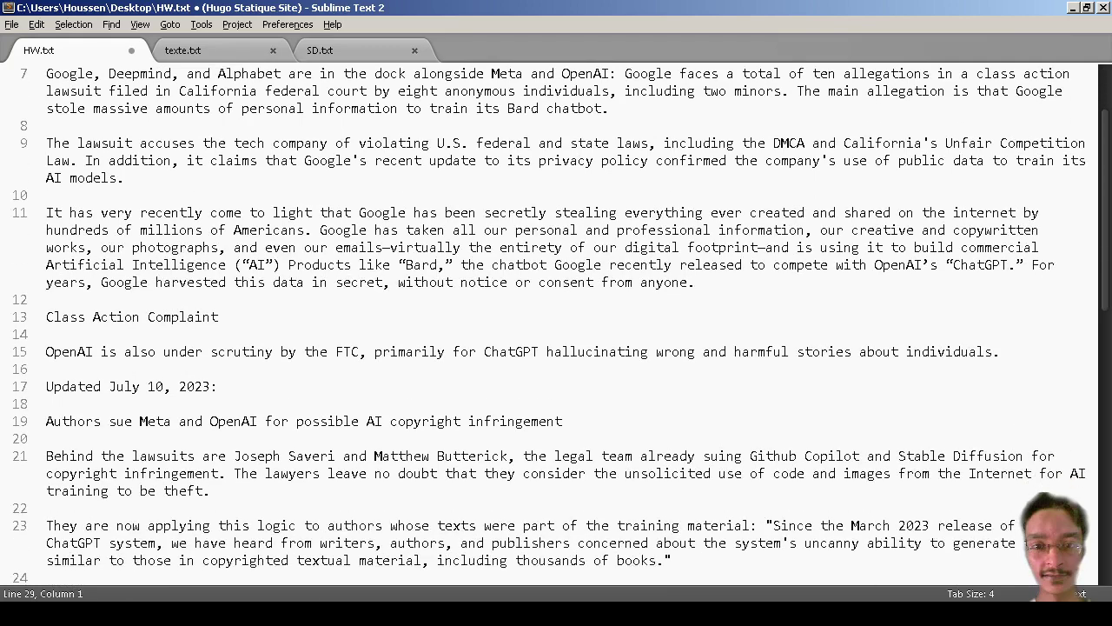
scroll(556, 327, "up", 3)
left_click(48, 161)
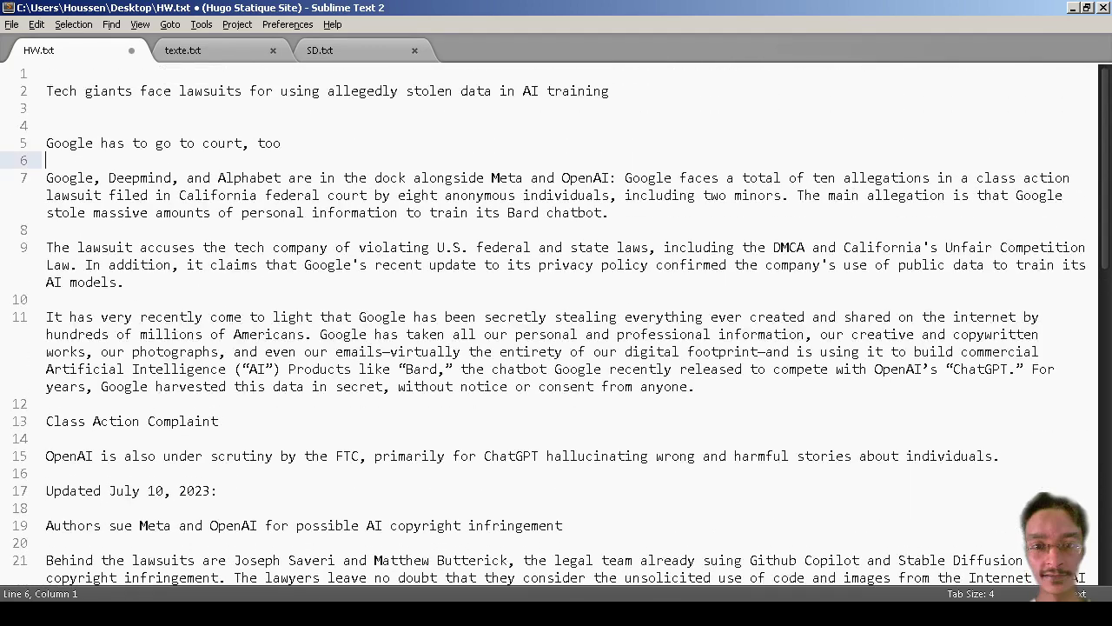
left_click(48, 74)
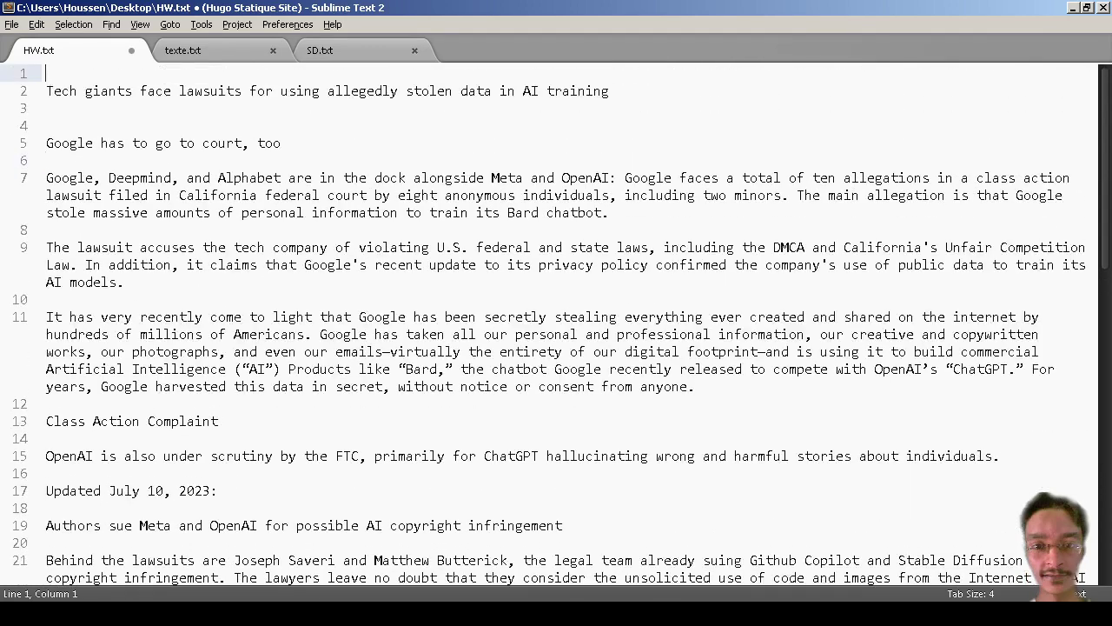
key("ctrl+a")
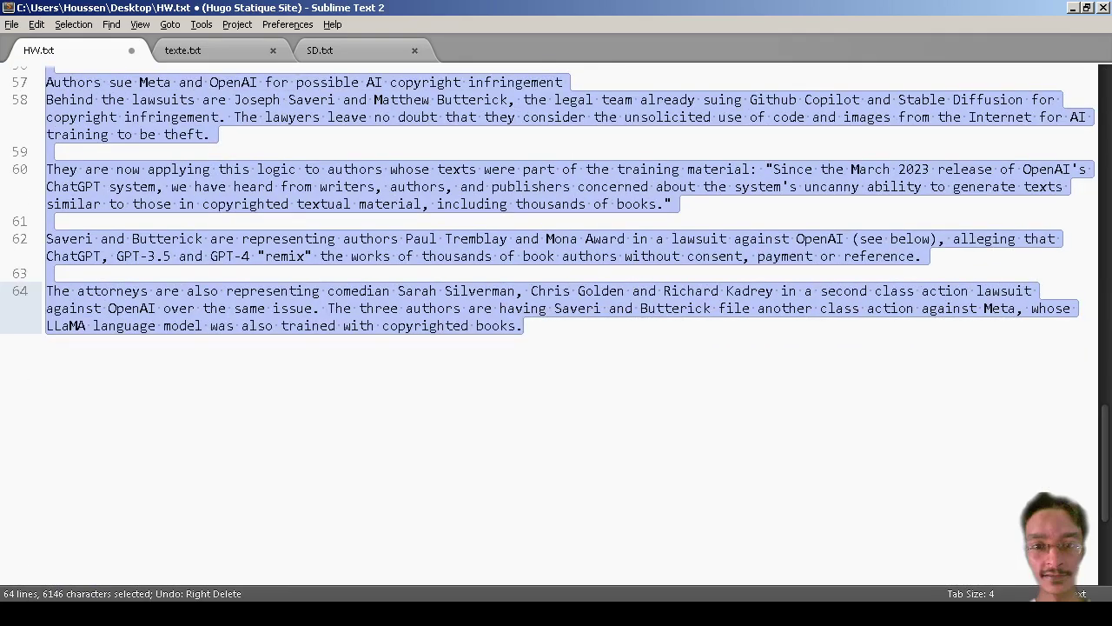
scroll(556, 326, "up", 15)
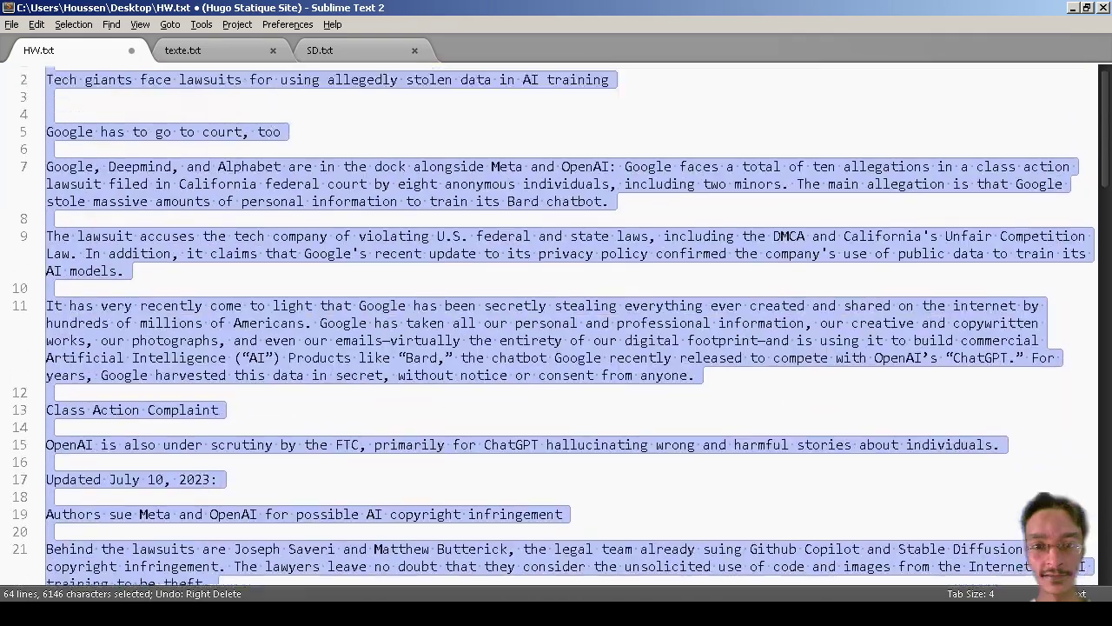
left_click(48, 160)
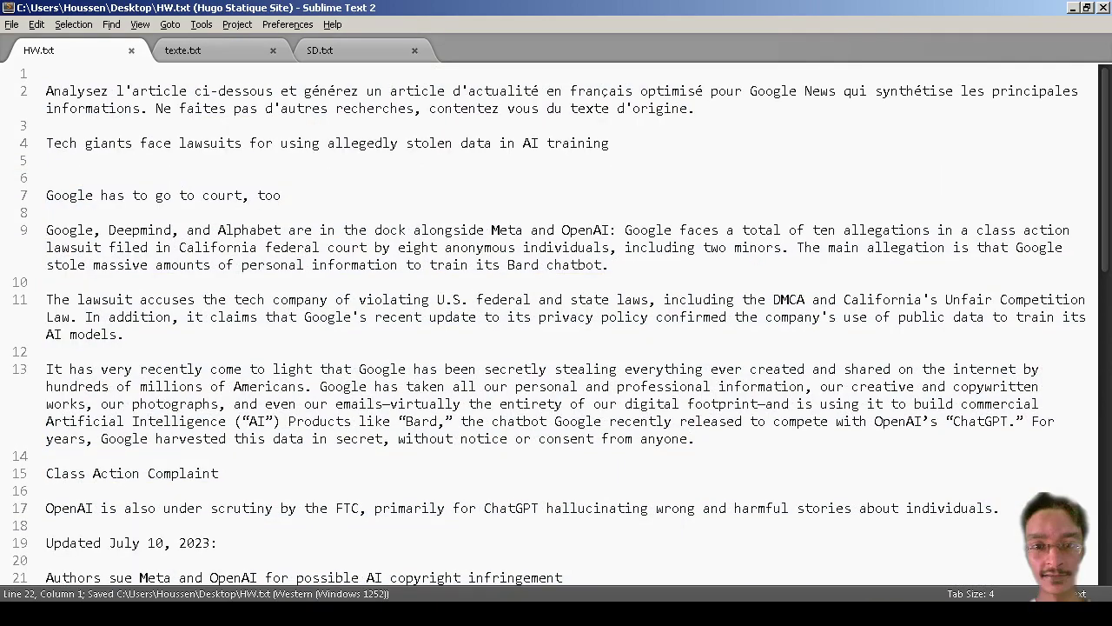
Copy the French prompt and the cleaned article from line 2 to the end of HW.txt.
left_click(48, 74)
key("Down")
key("shift+Page_Down")
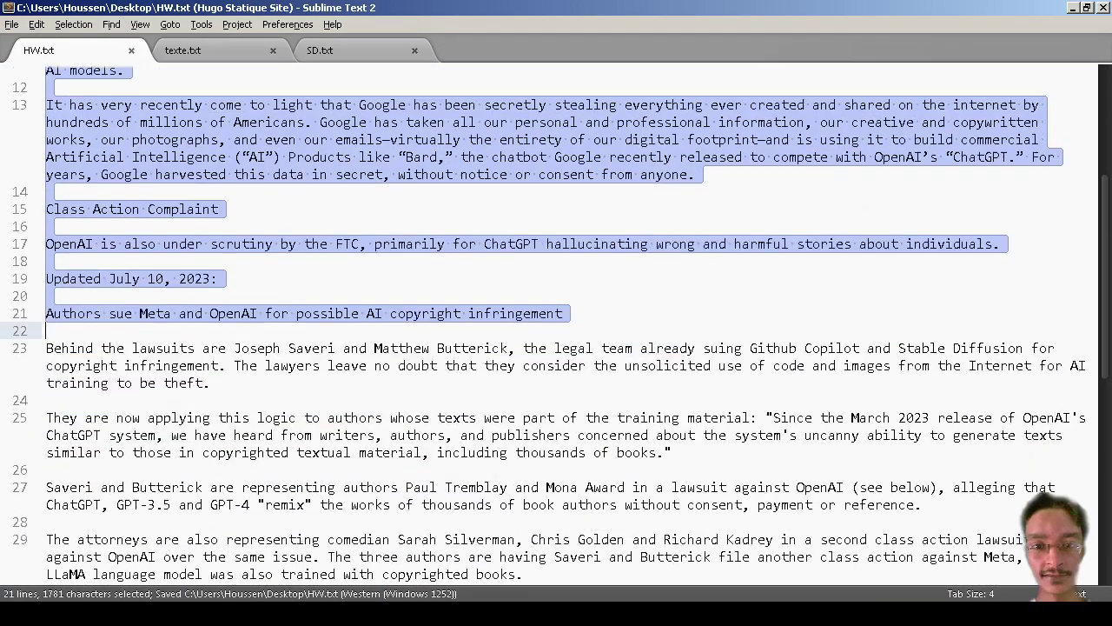
key("shift+Page_Down")
key("ctrl+c")
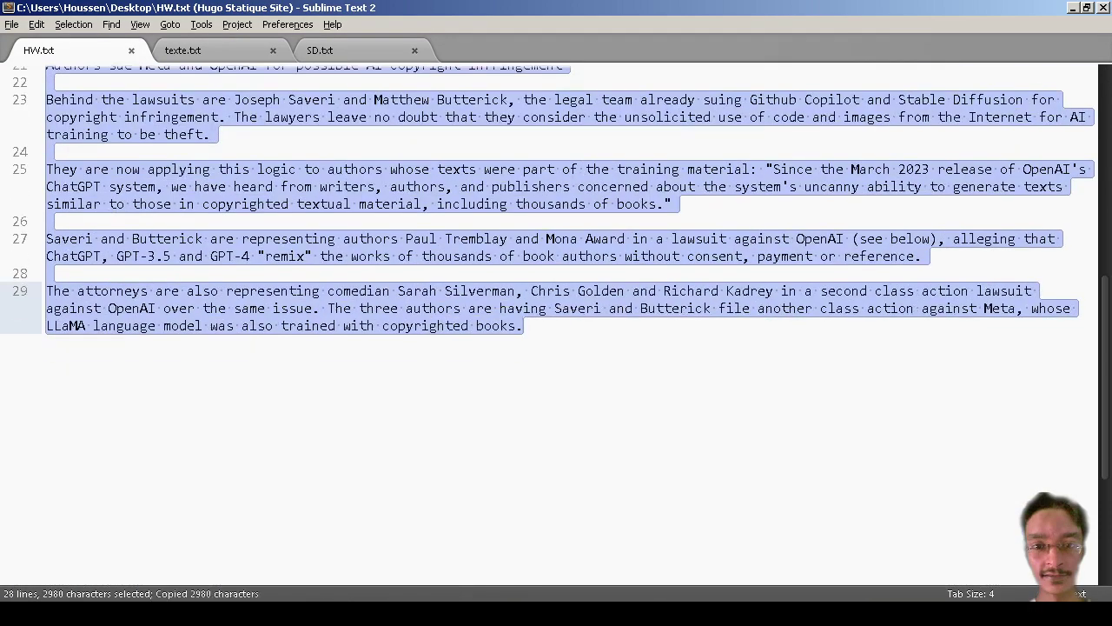
Switch to the Bard page in Chrome, paste the copied prompt and article into the request field, and submit it.
key("alt+Tab")
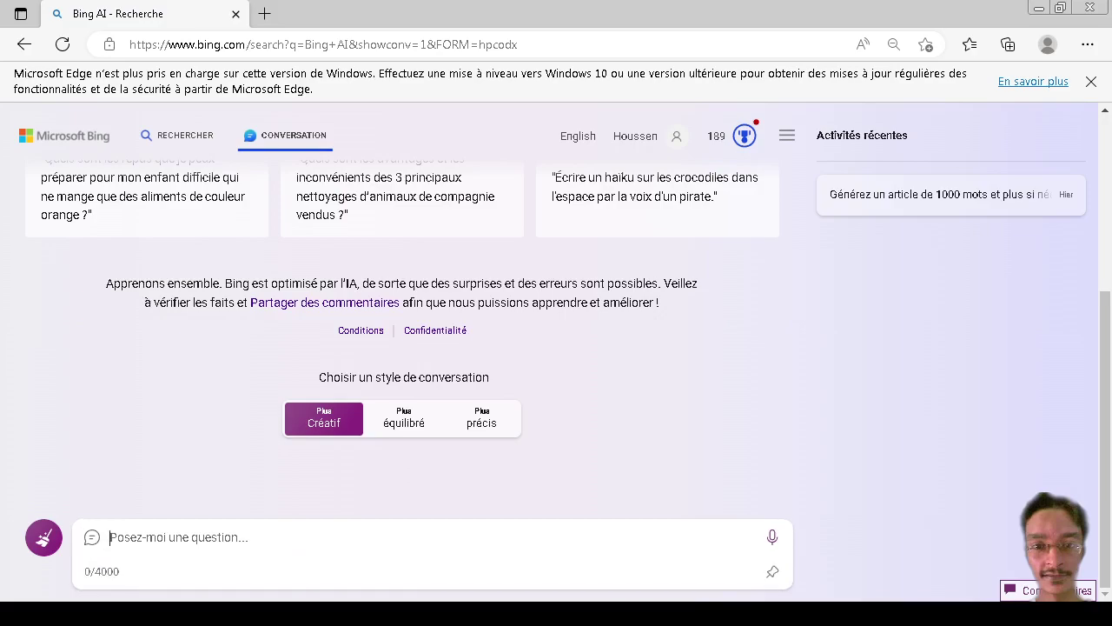
key("alt+Tab")
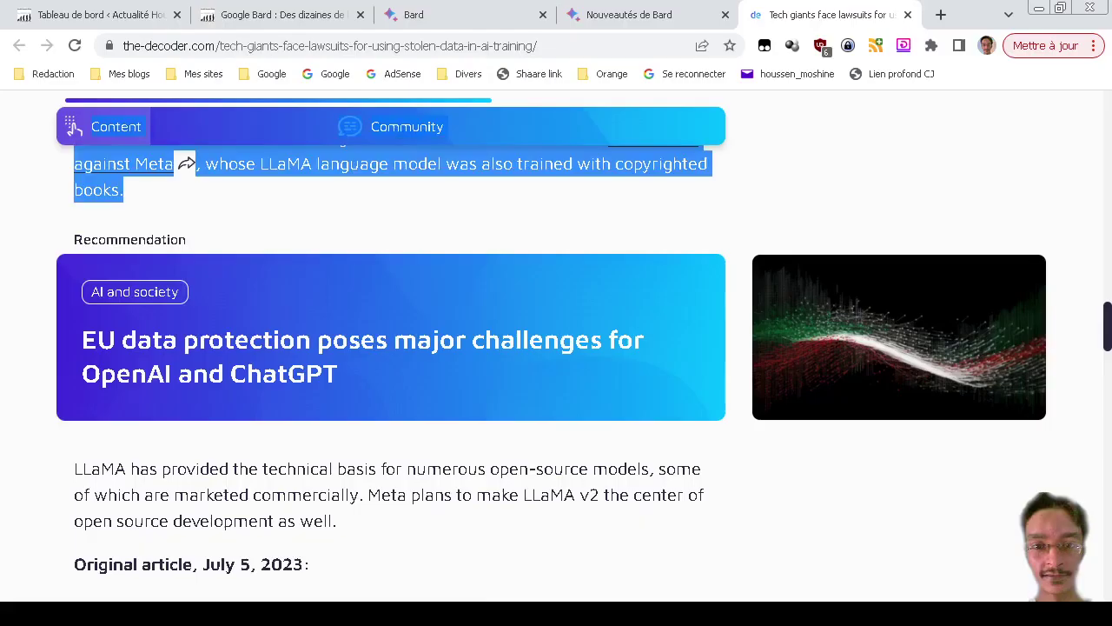
left_click(444, 8)
key("ctrl+v")
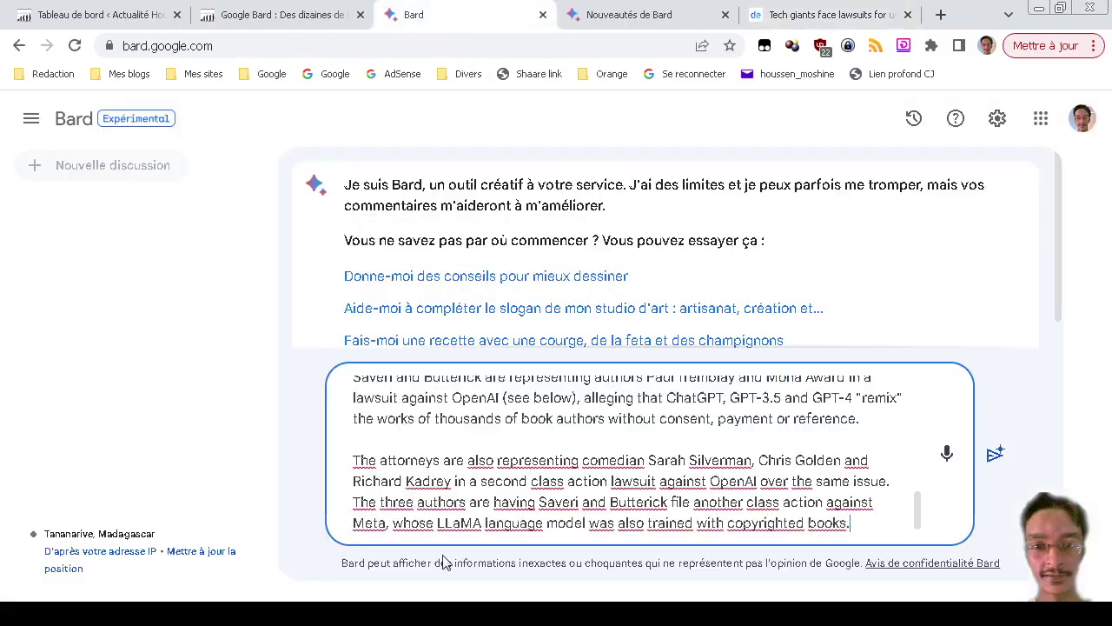
key("alt+Tab")
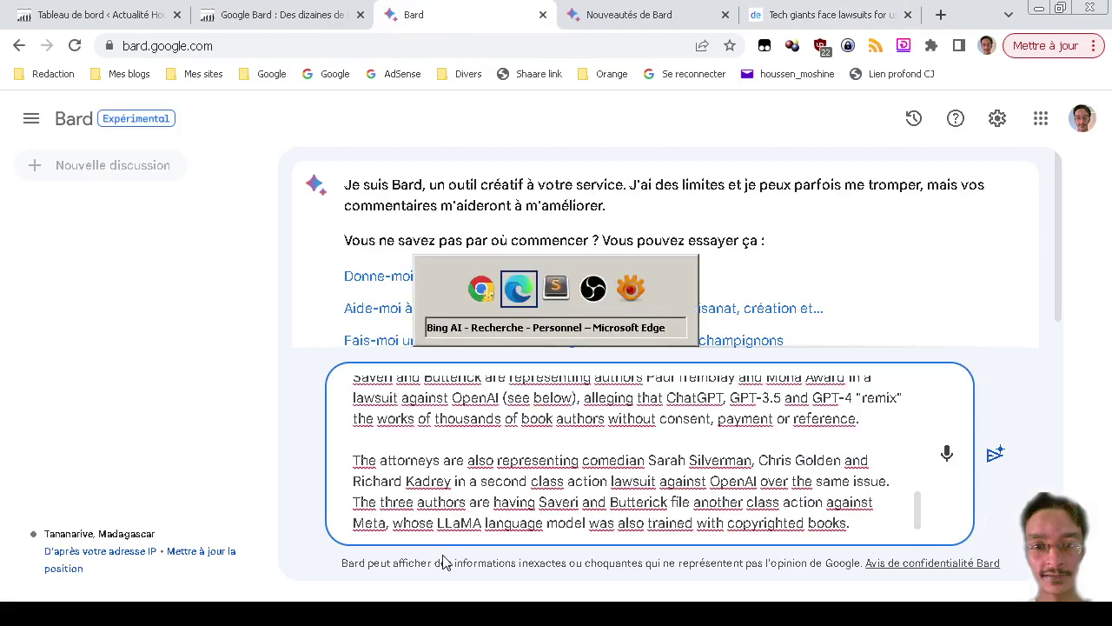
key("alt+Tab")
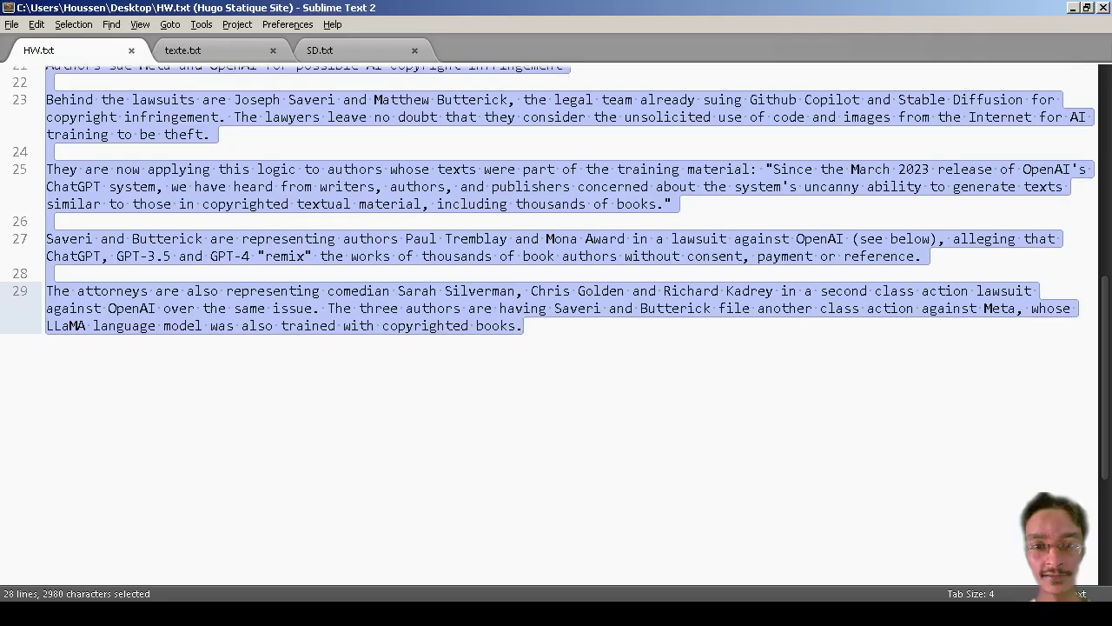
key("alt+Tab")
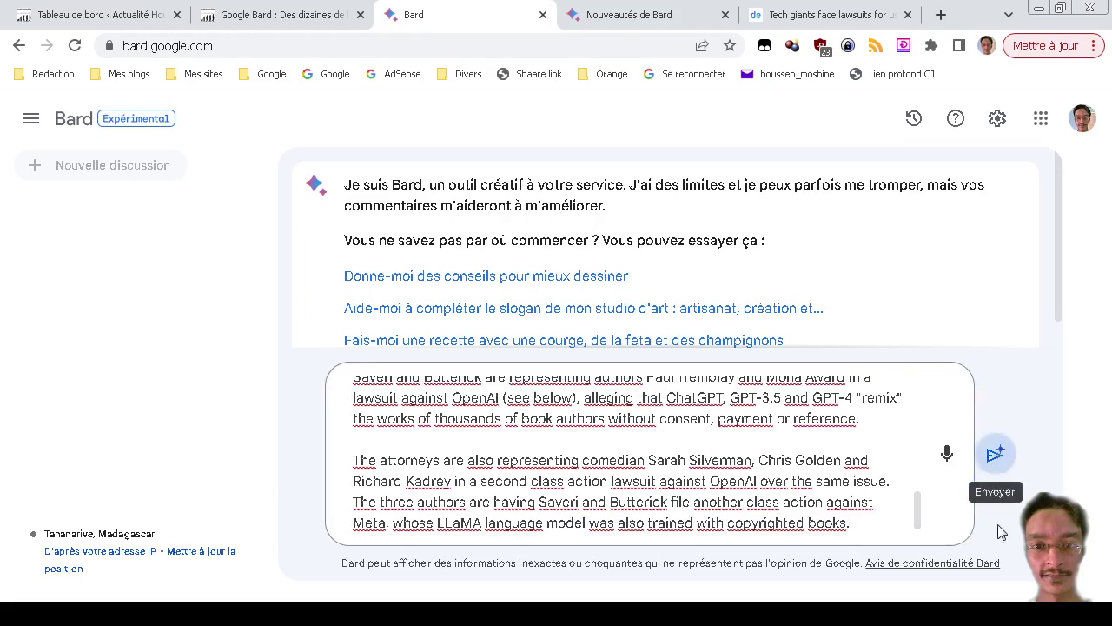
left_click(996, 454)
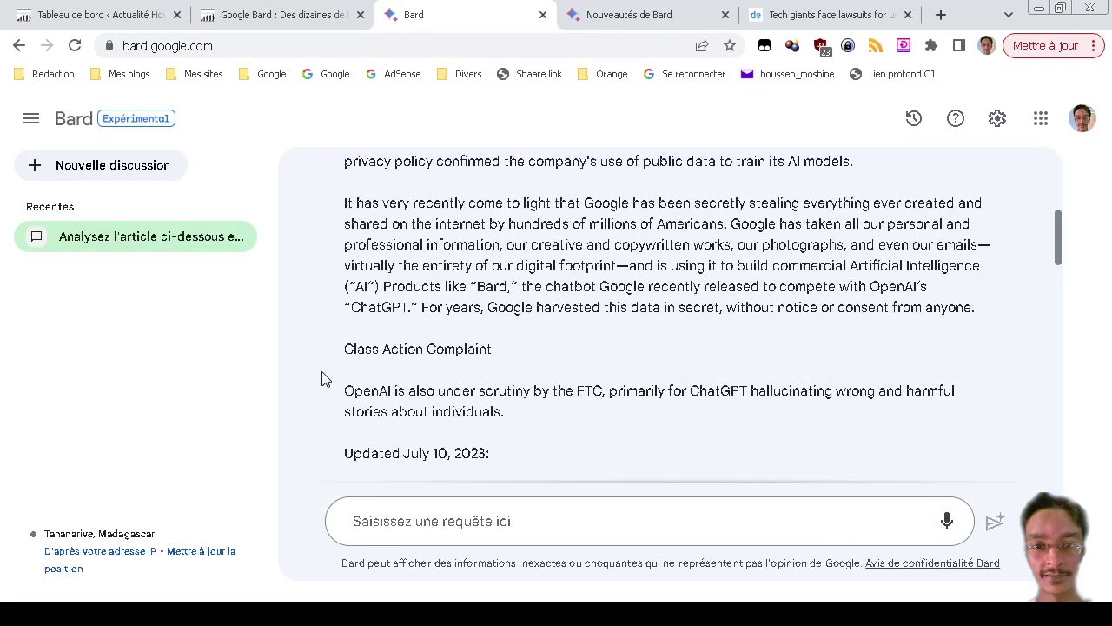
Examine Bard's generated article and compare its language with the instruction at the start of HW.txt.
scroll(321, 379, "down", 2)
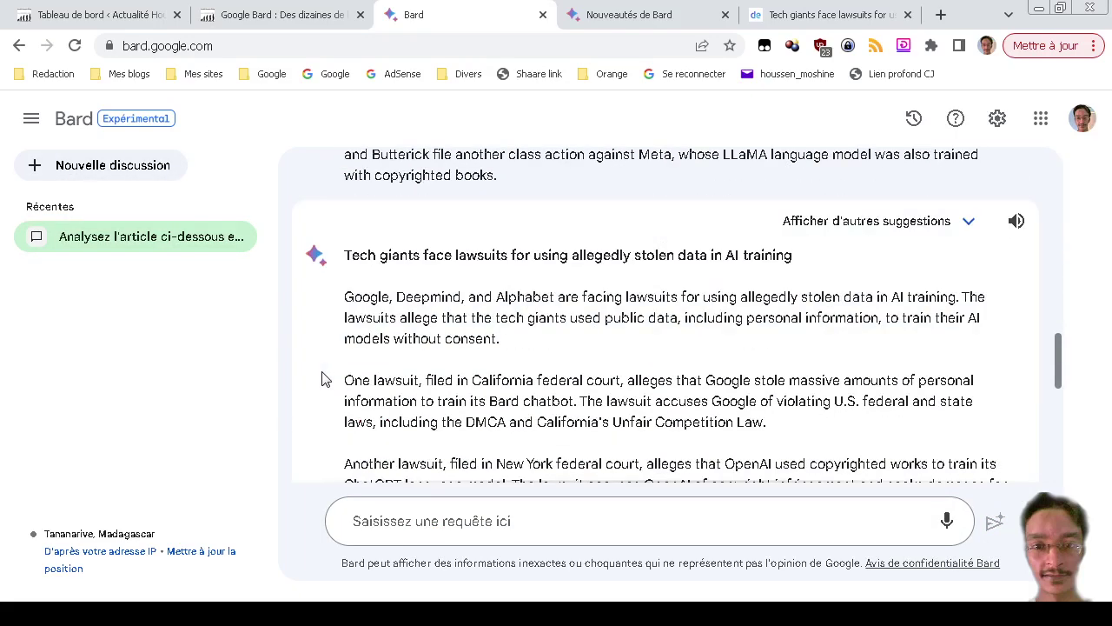
scroll(322, 378, "down", 8)
scroll(322, 379, "up", 8)
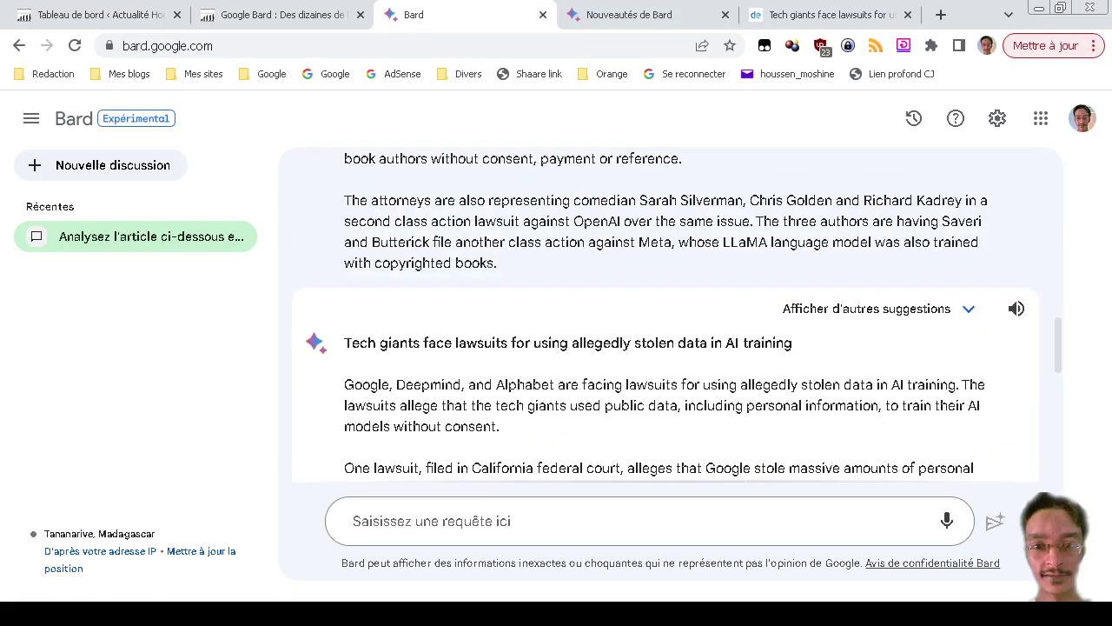
key("alt+Tab")
scroll(556, 330, "up", 10)
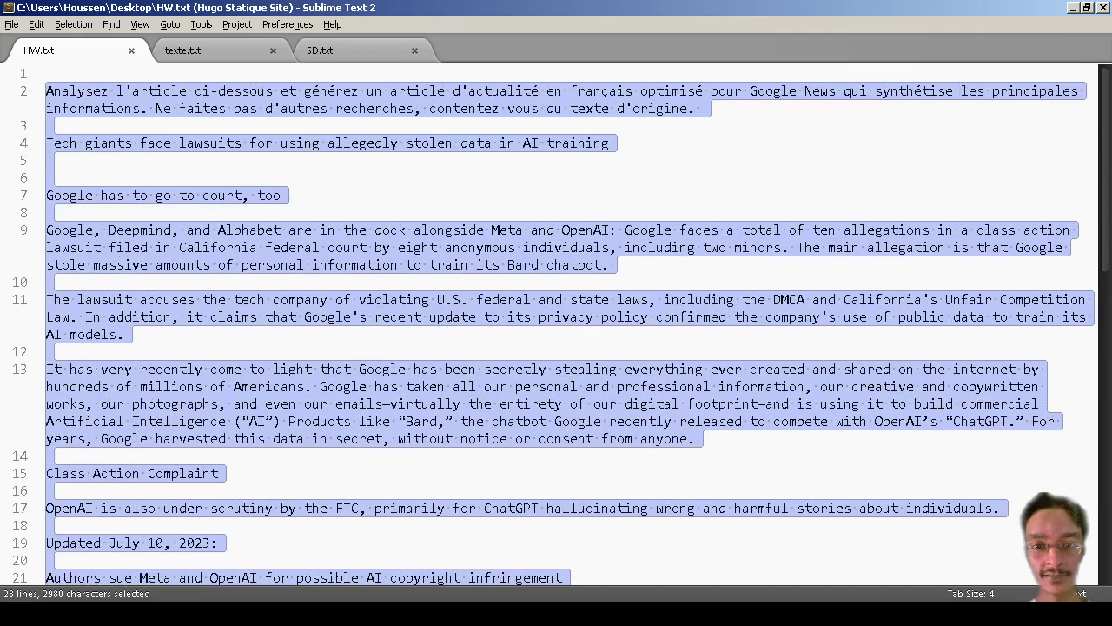
key("alt+Tab")
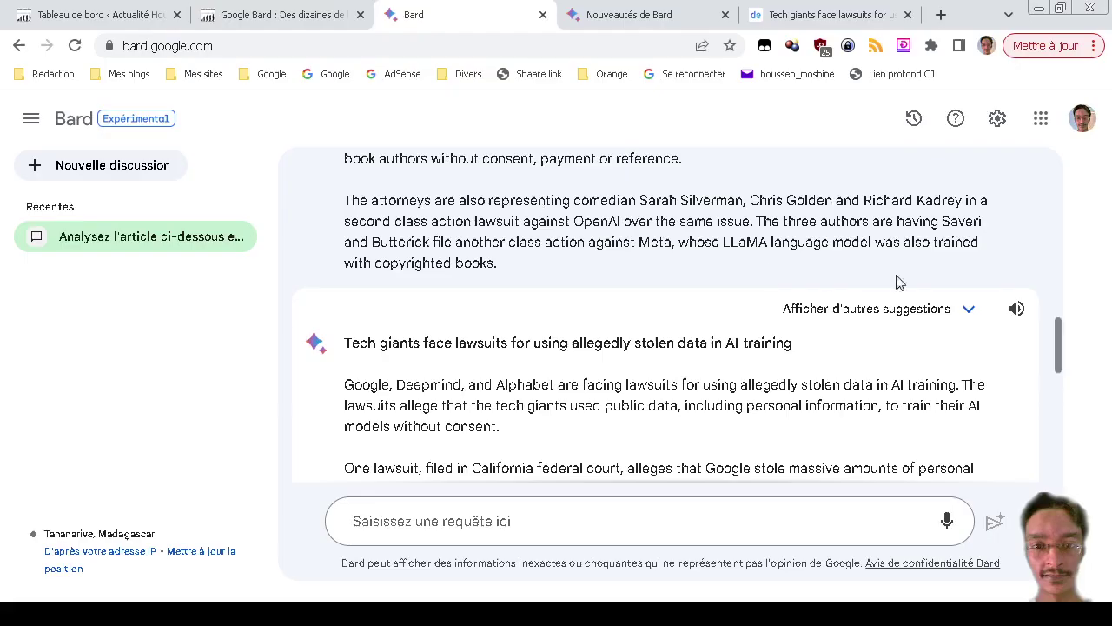
Open the submitted prompt for editing in the Bard conversation and review its text.
scroll(956, 243, "up", 10)
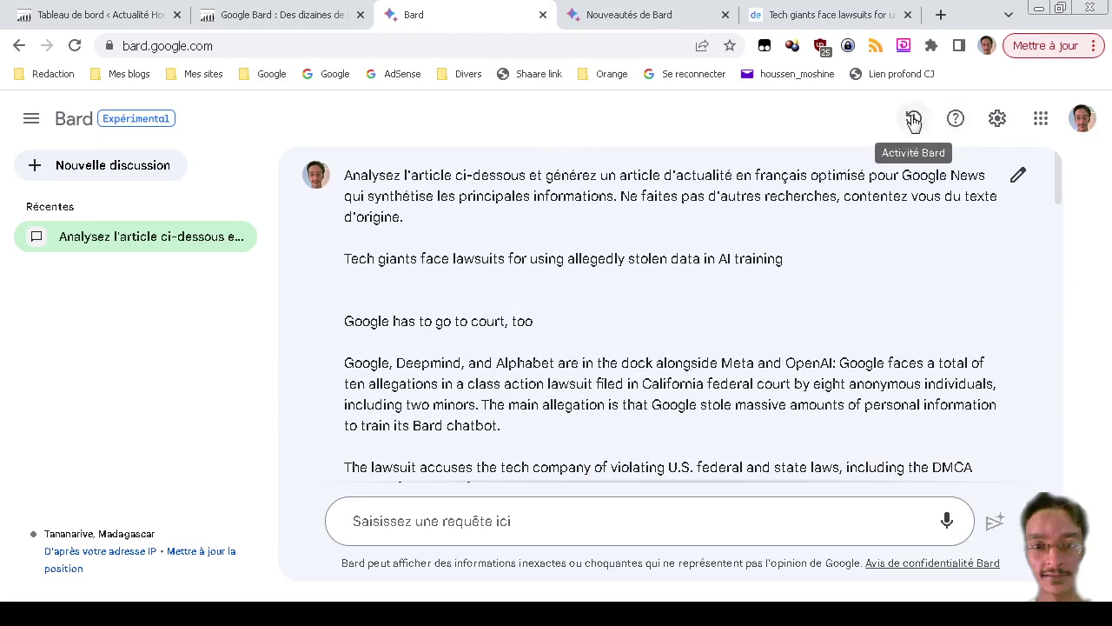
left_click(1019, 176)
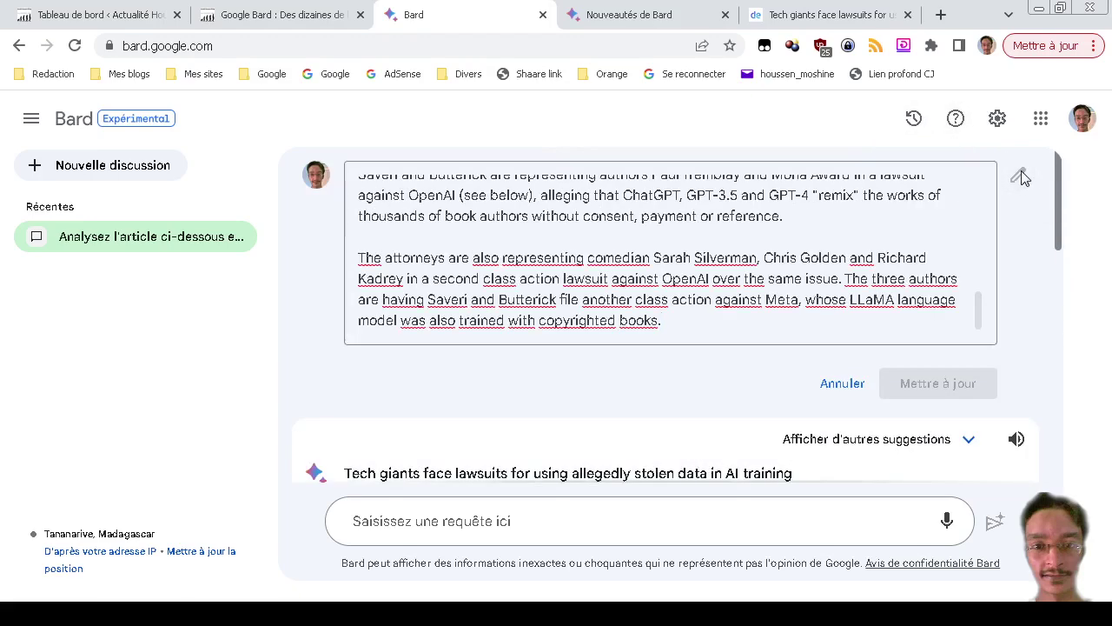
scroll(712, 251, "up", 6)
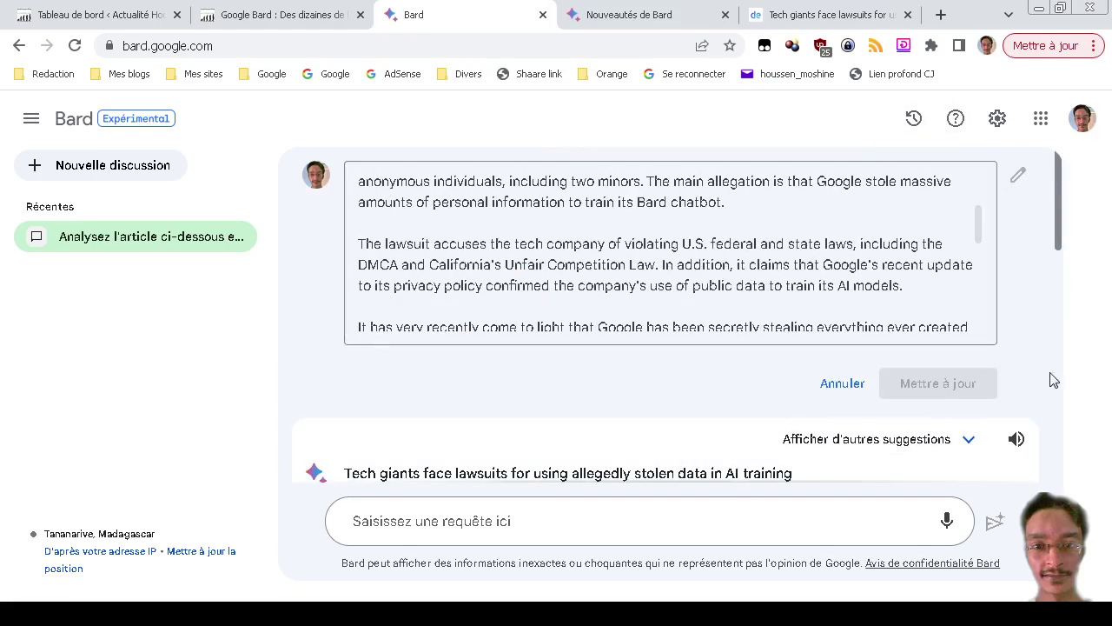
Send Bard the follow-up request "l'article doit être en français".
left_click(670, 516)
type("l'arttifc")
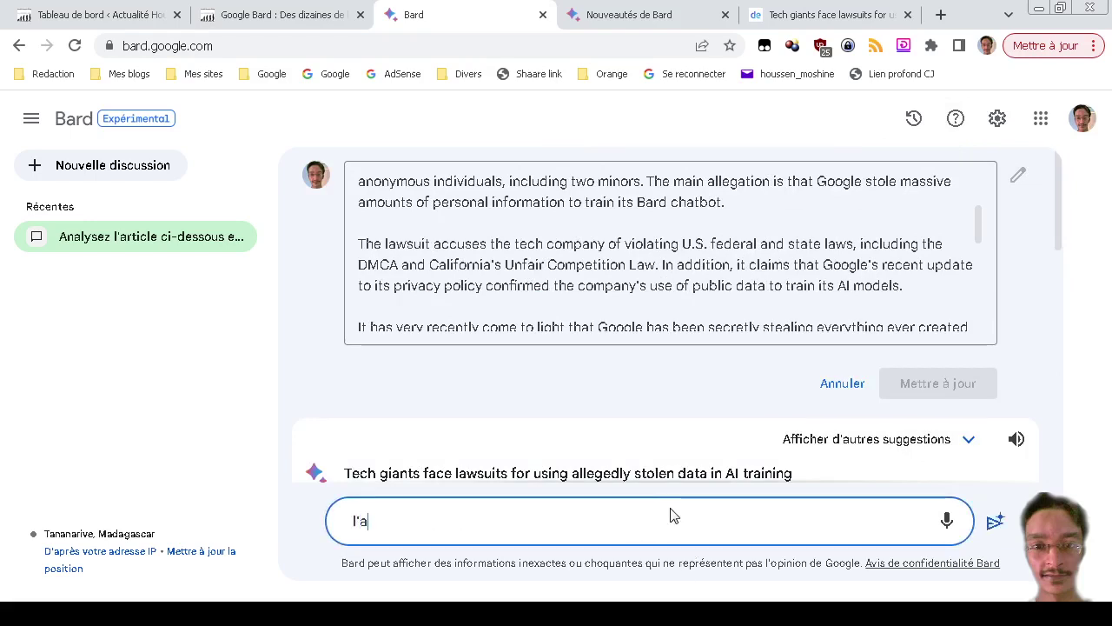
key("BackSpace")
key("BackSpace")
key("BackSpace")
key("BackSpace")
type("i cle")
key("BackSpace")
key("BackSpace")
key("BackSpace")
key("BackSpace")
key("BackSpace")
type("cle doit")
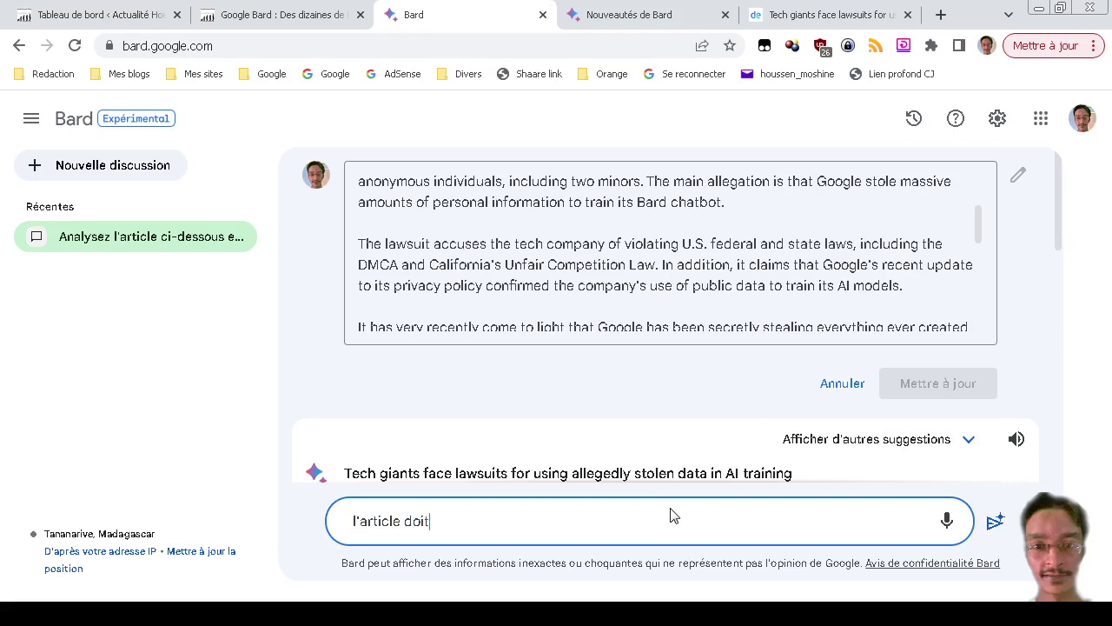
type(" être en français")
key("Return")
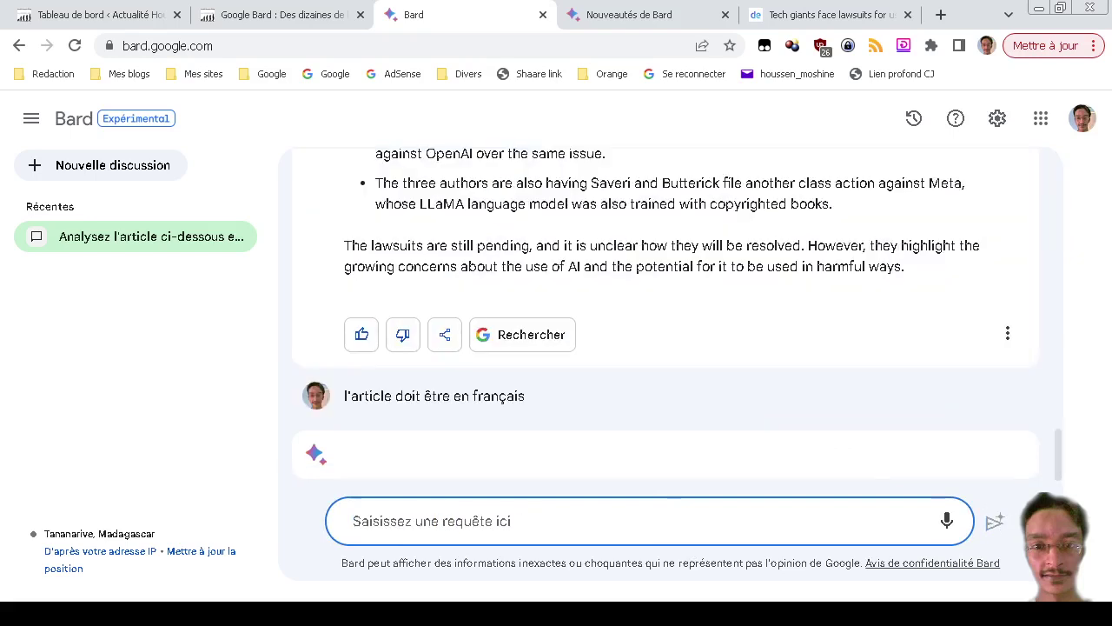
Switch to the Bing AI conversation in Edge, paste the copied French prompt and article, and submit them.
key("alt+Tab")
key("ctrl+v")
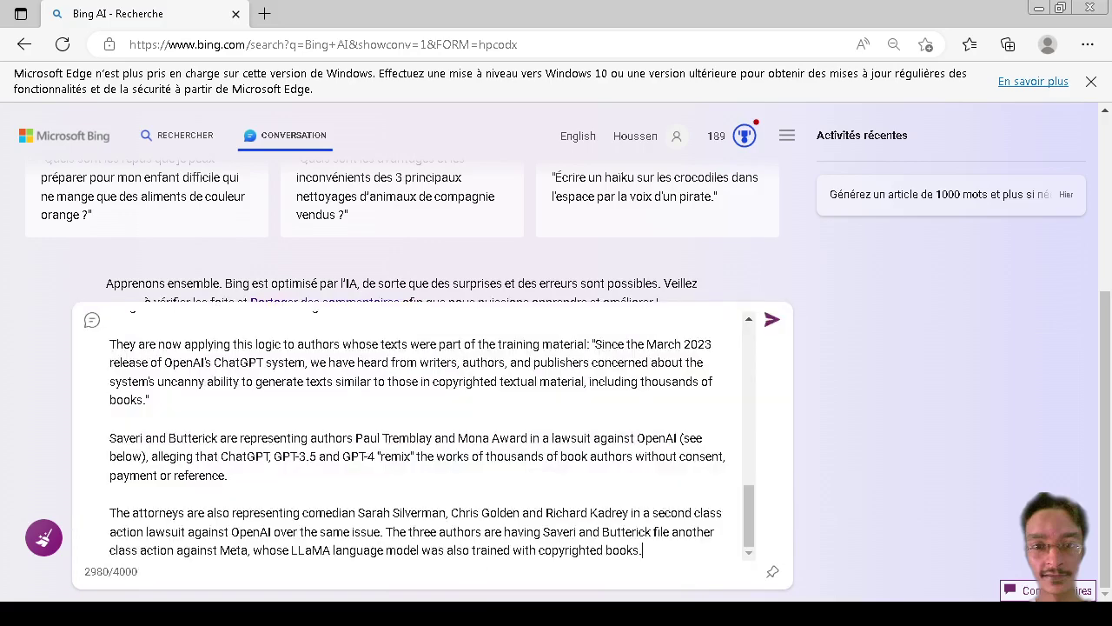
key("Return")
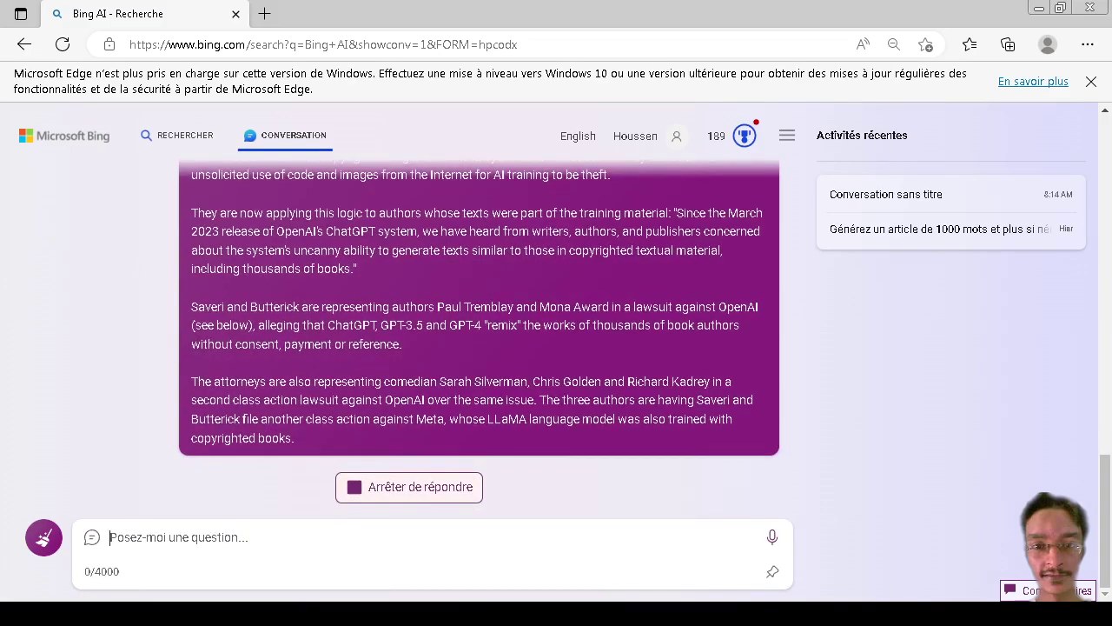
Switch back to Bard in Chrome and read through its French version of the article, from the title to the closing paragraph.
key("alt+Tab")
scroll(480, 478, "down", 2)
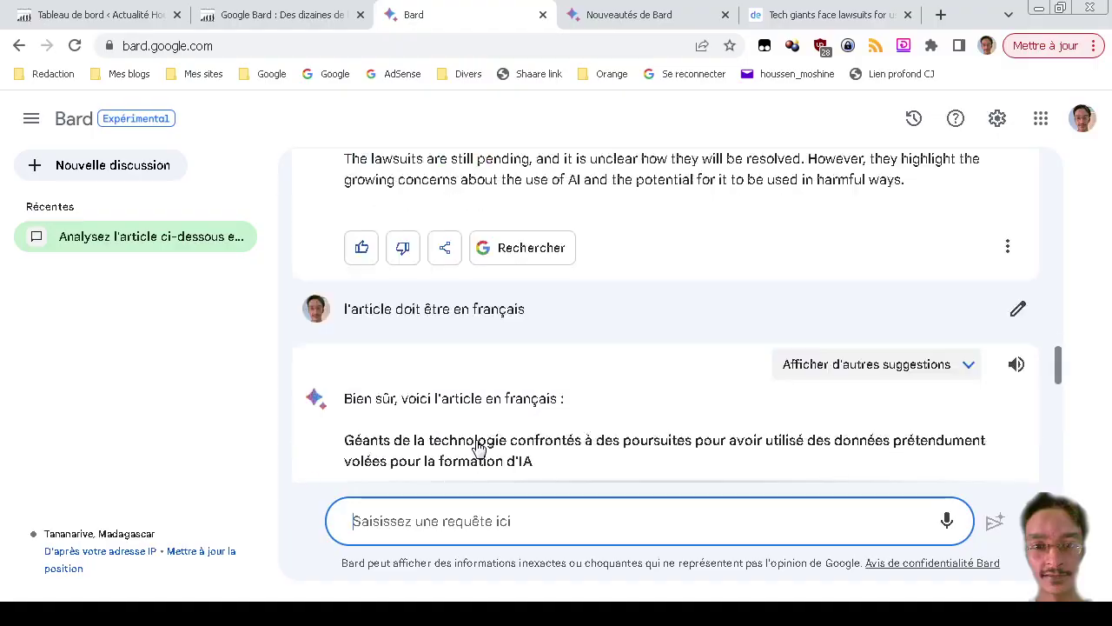
scroll(476, 411, "down", 1)
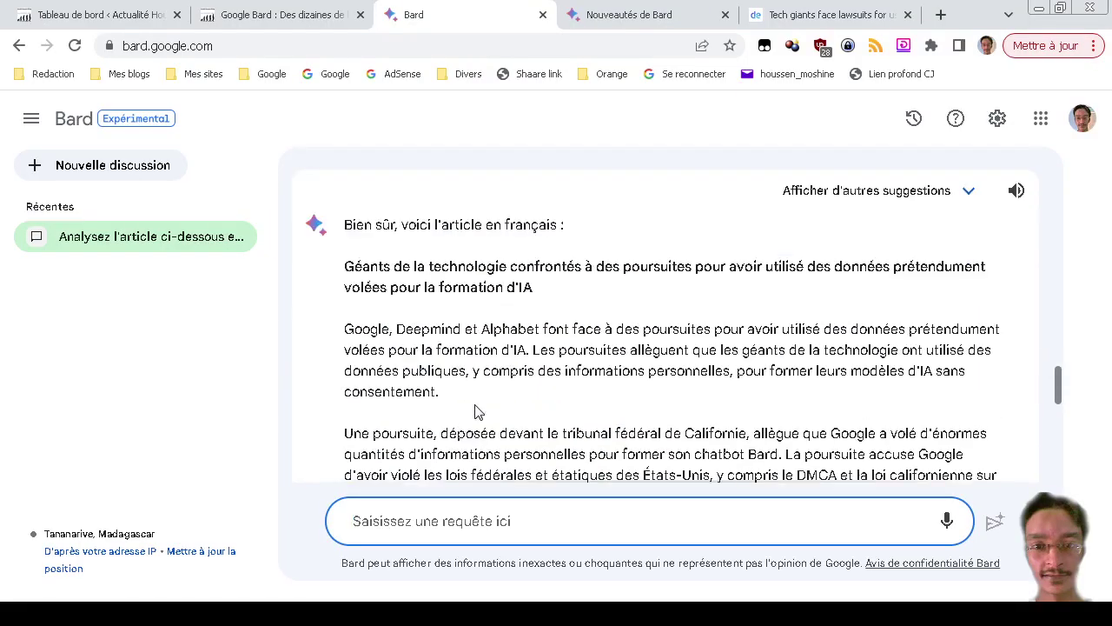
scroll(476, 411, "down", 1)
scroll(470, 385, "down", 2)
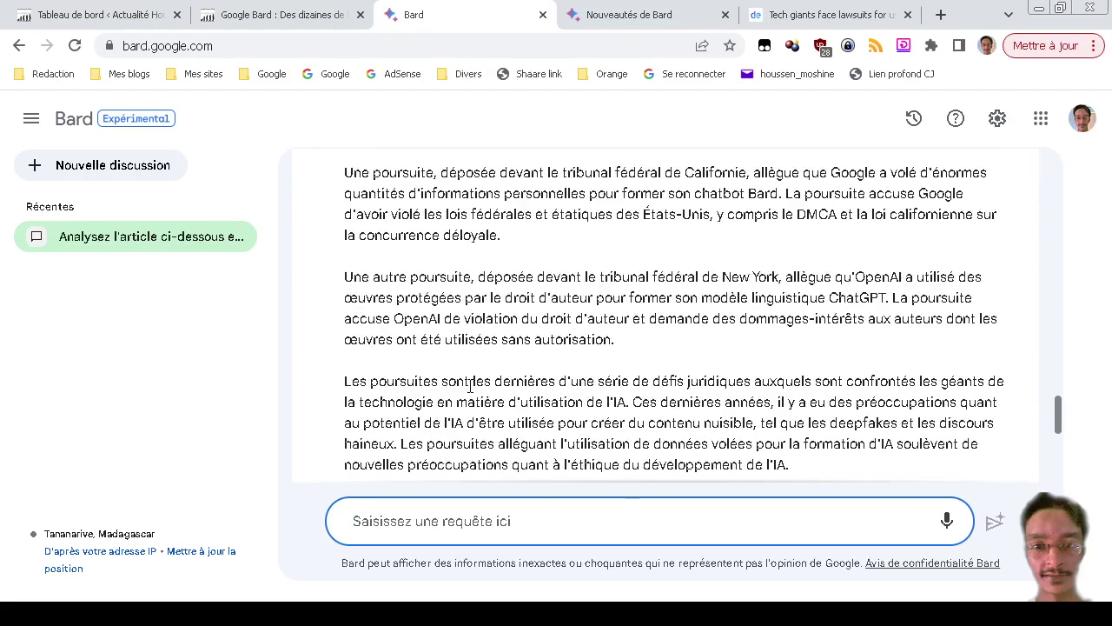
scroll(470, 386, "down", 5)
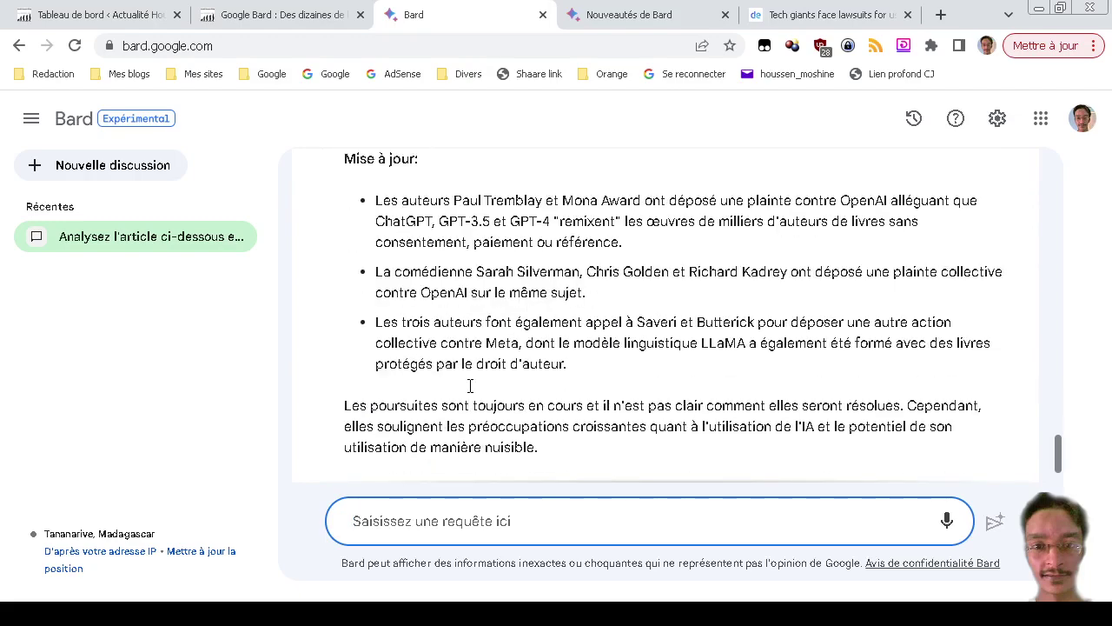
scroll(470, 389, "up", 8)
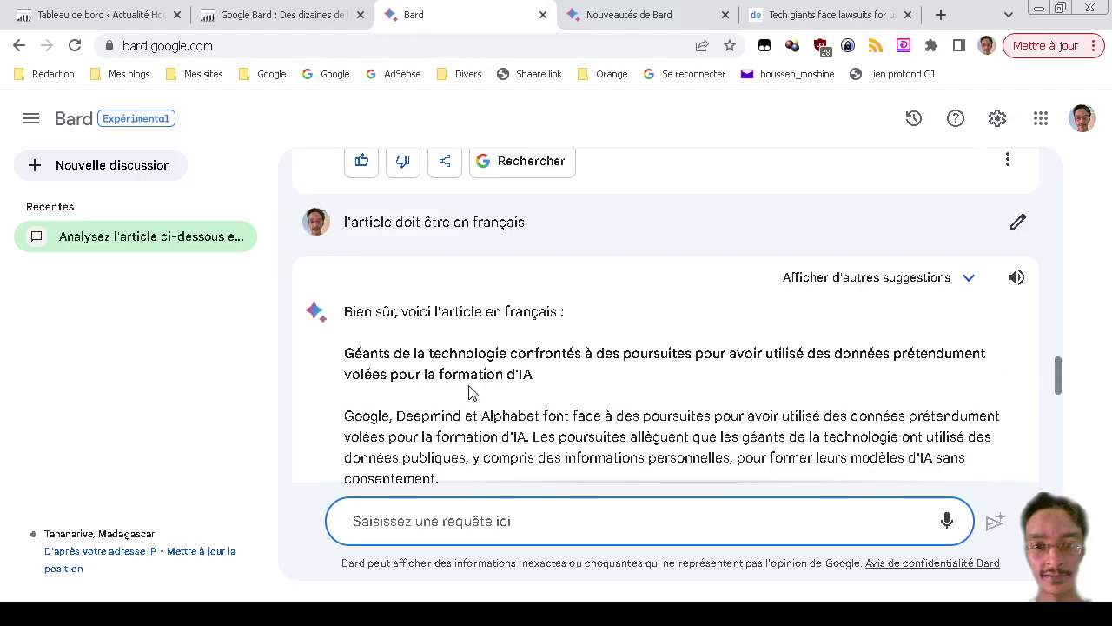
scroll(470, 386, "down", 2)
scroll(470, 386, "up", 2)
Compare Bing AI's French article in Edge with Bard's French article in Chrome, checking content and structure.
left_click(497, 598)
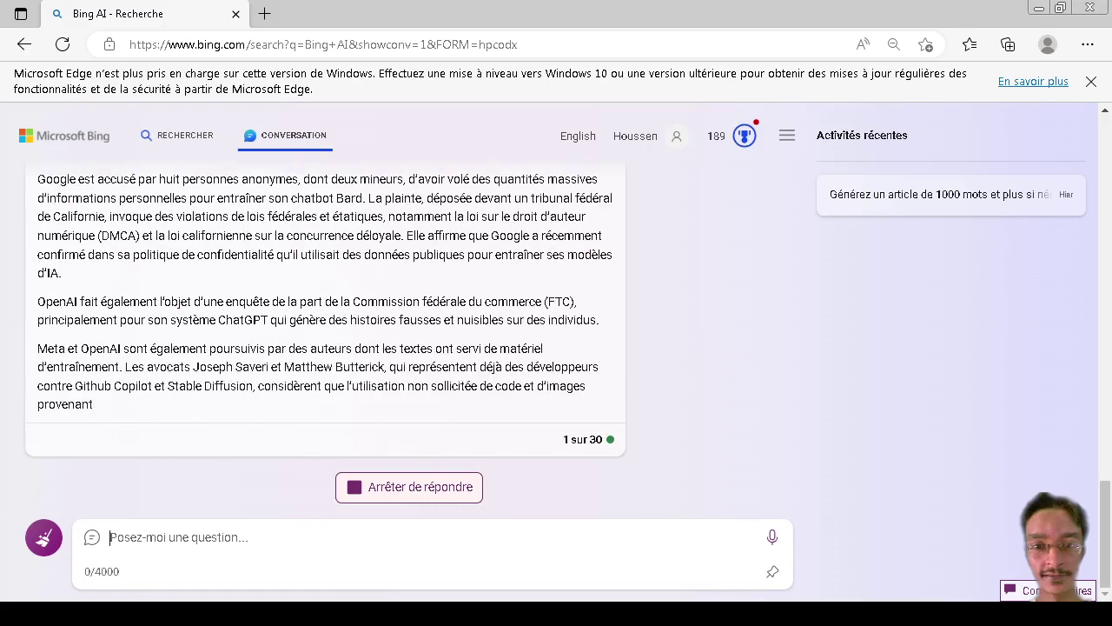
scroll(404, 335, "up", 2)
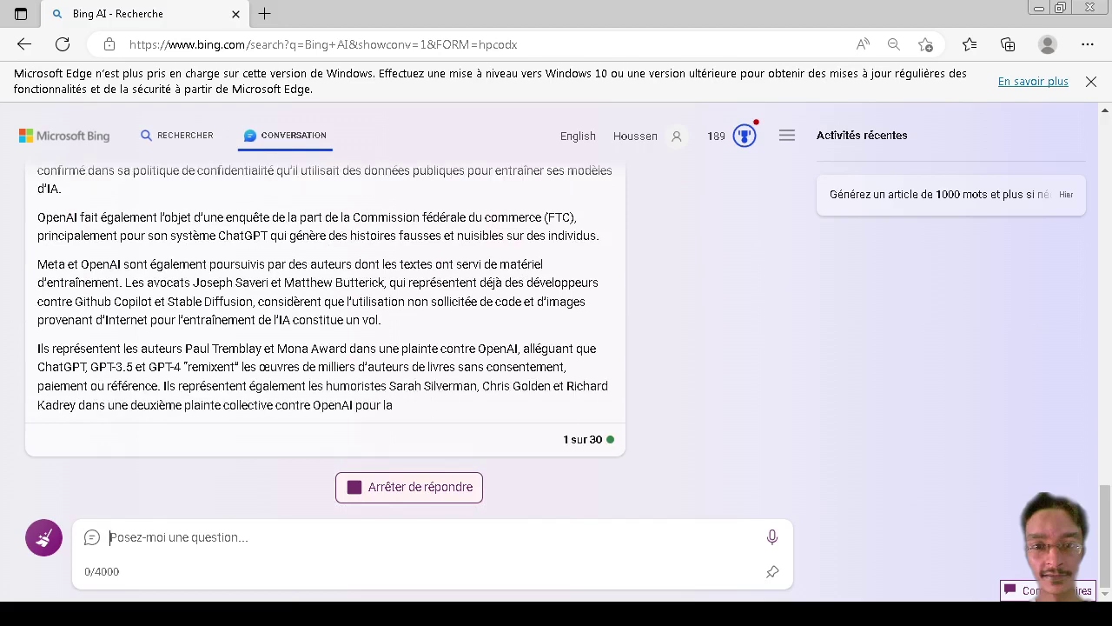
key("alt+Tab")
scroll(379, 388, "down", 2)
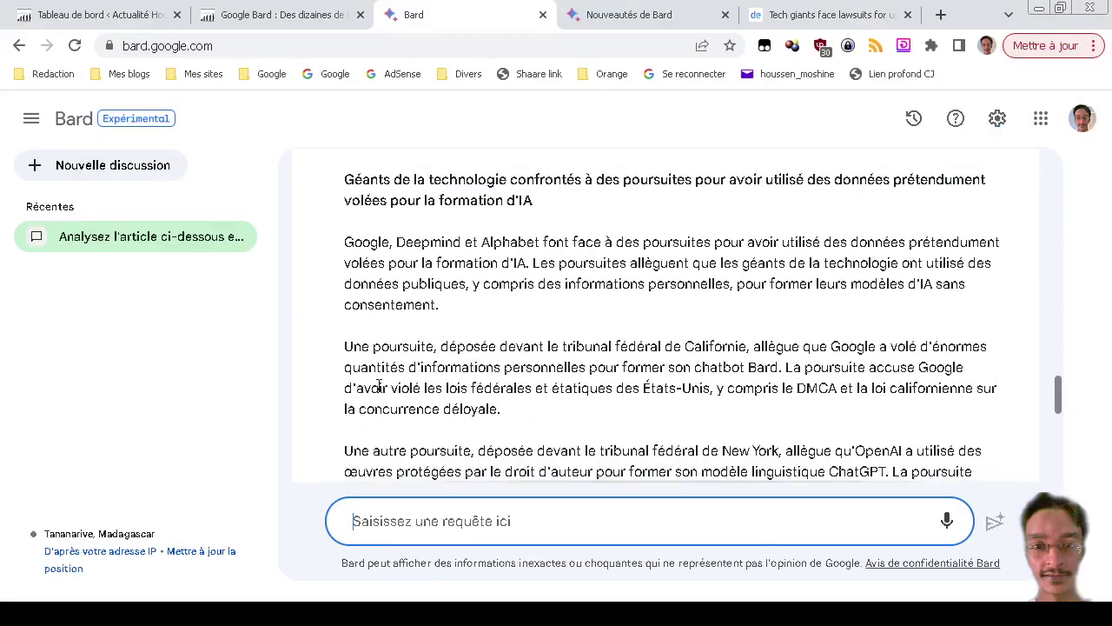
scroll(379, 387, "down", 1)
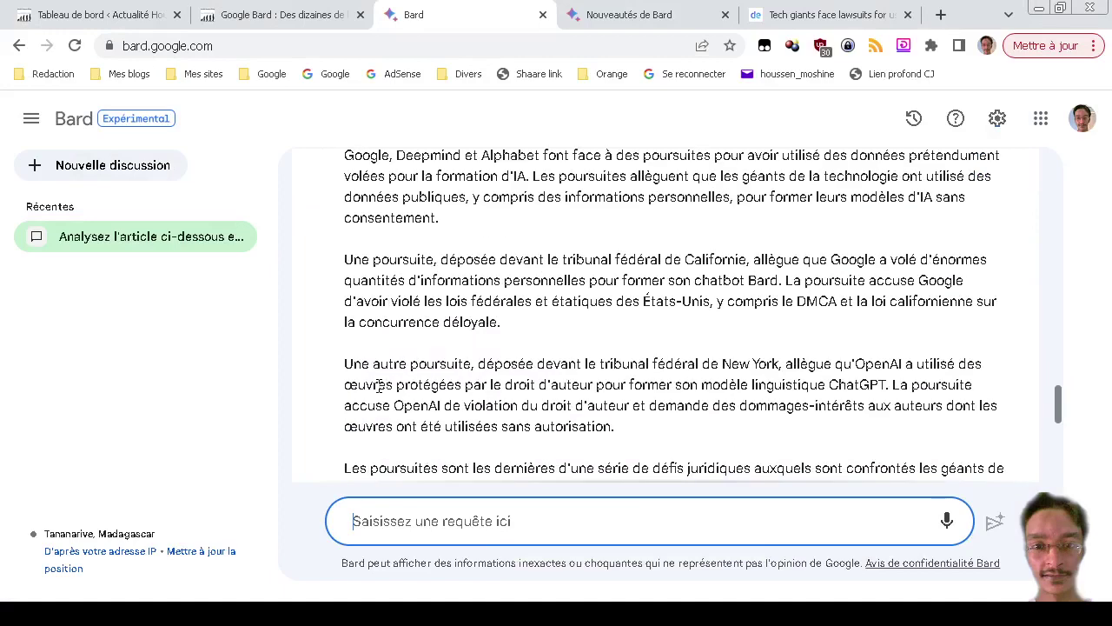
scroll(379, 387, "down", 2)
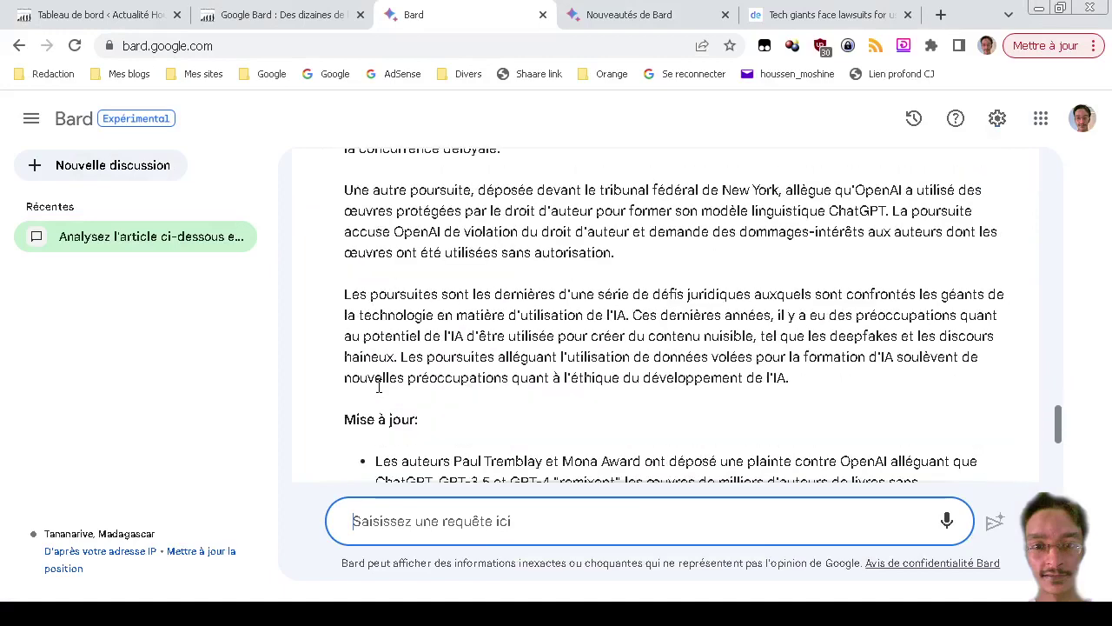
scroll(378, 388, "down", 2)
scroll(379, 388, "down", 2)
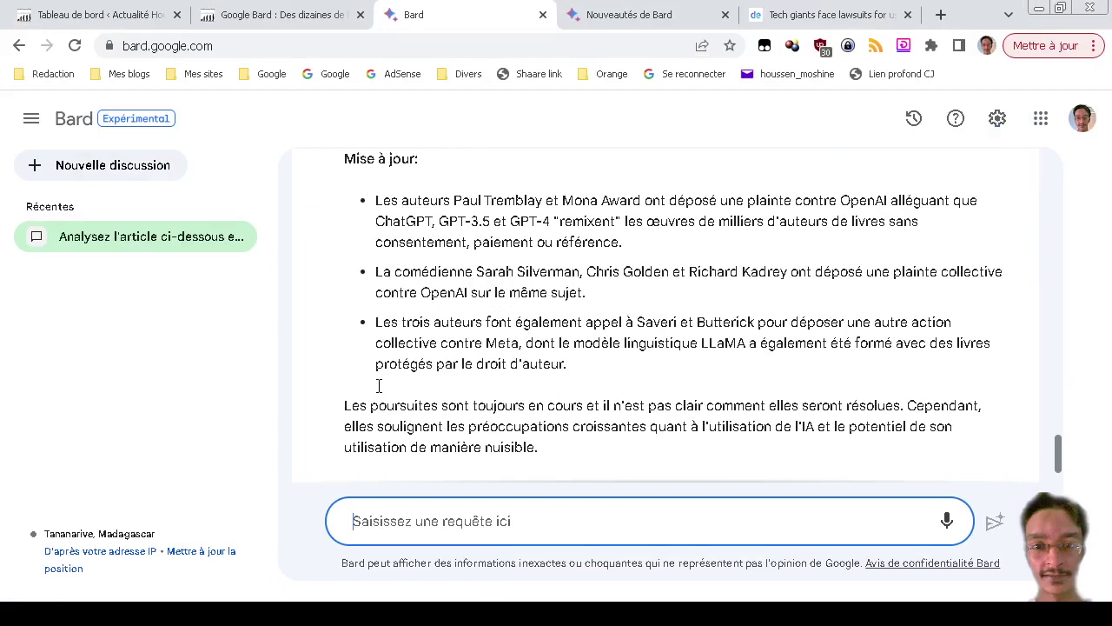
scroll(379, 387, "down", 3)
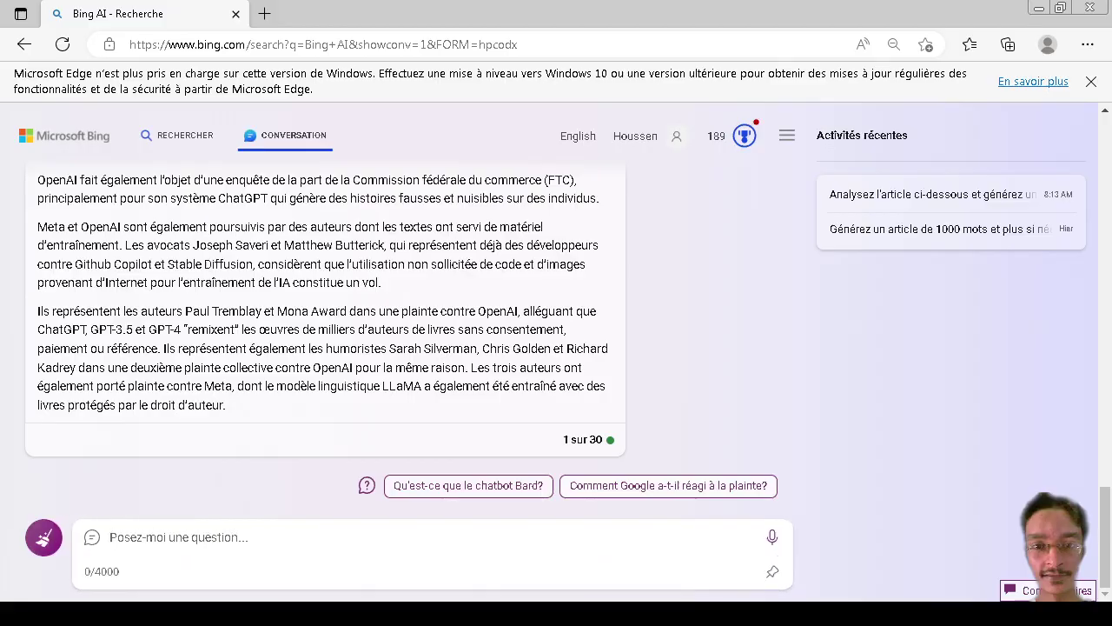
scroll(403, 330, "up", 5)
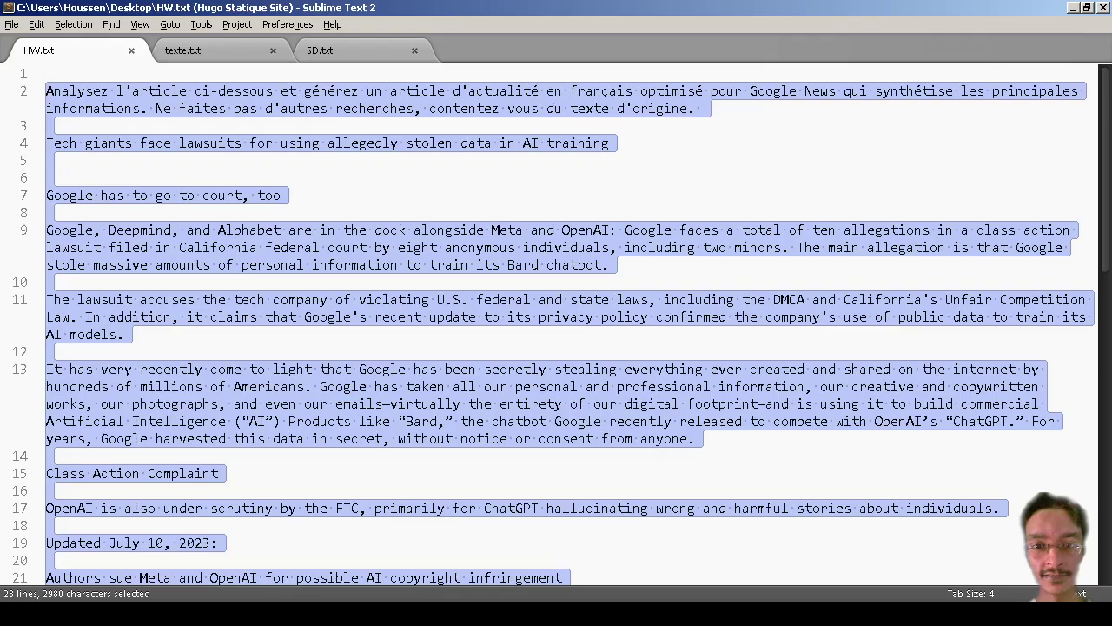
In Sublime Text, copy the Google News title and meta description prompts on lines 24 to 26 of texte.txt.
left_click(319, 230)
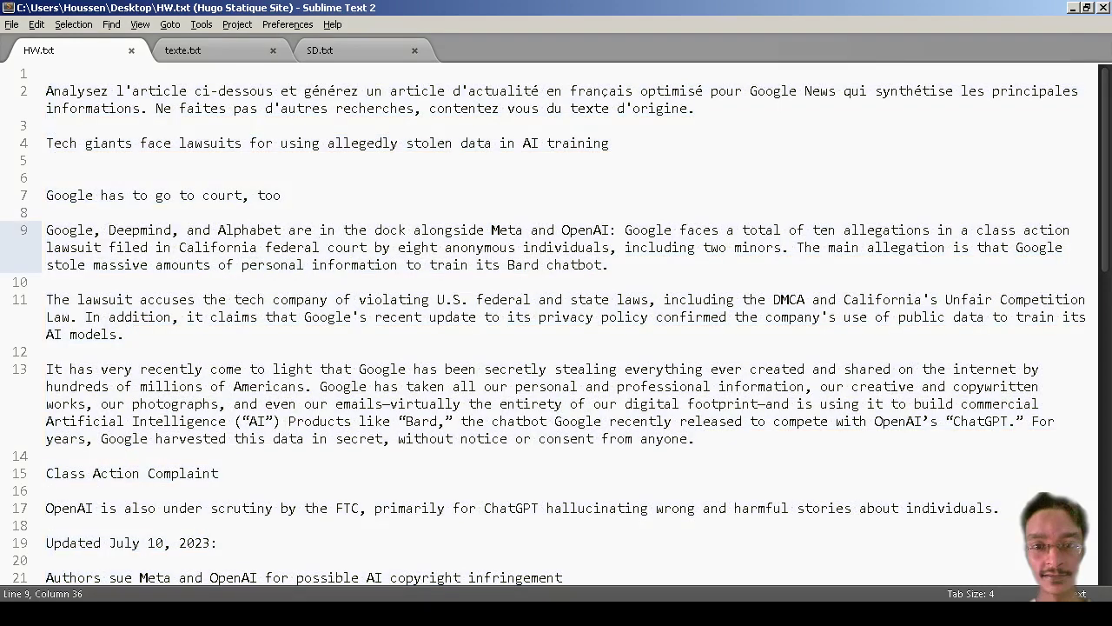
key("ctrl+Tab")
left_click(241, 230)
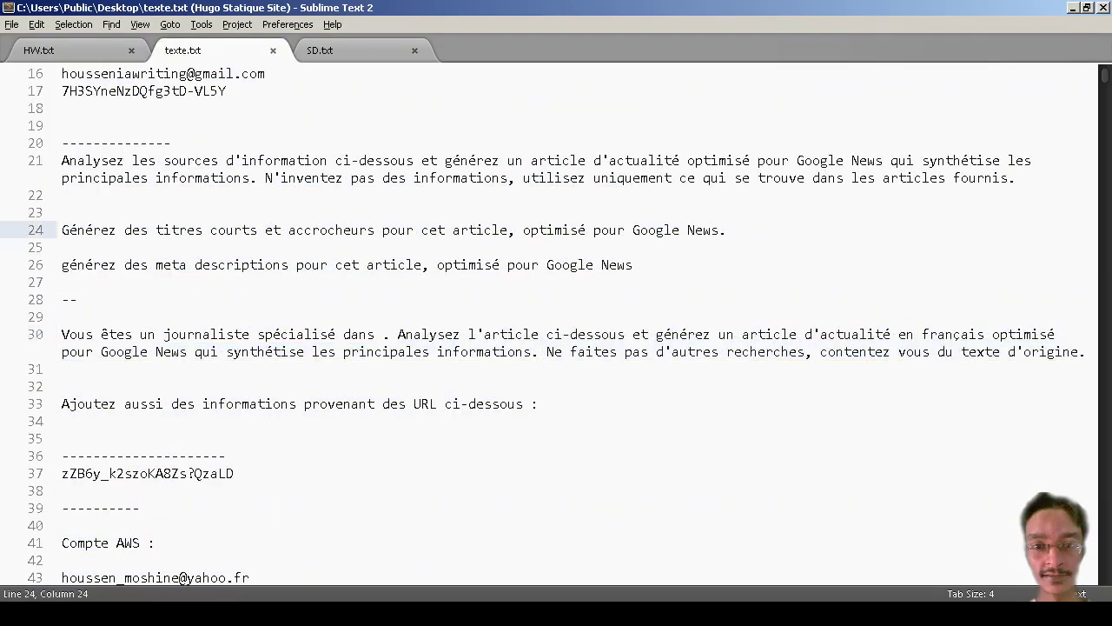
key("Home")
key("shift+Down")
key("shift+Down")
key("shift+End")
key("ctrl+c")
key("ctrl+Tab")
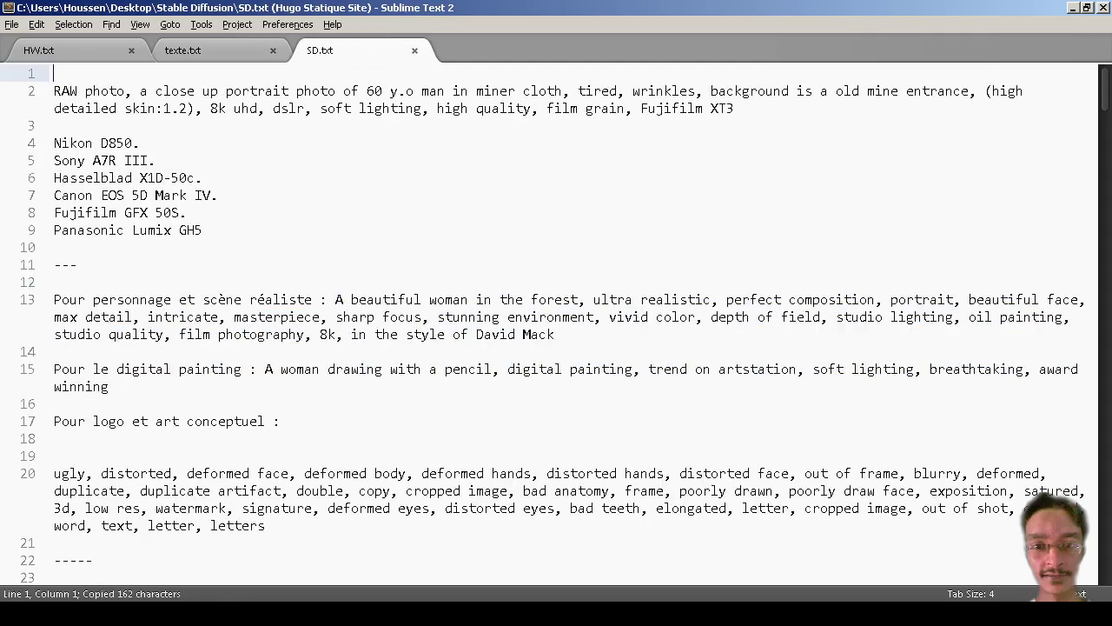
key("ctrl+Tab")
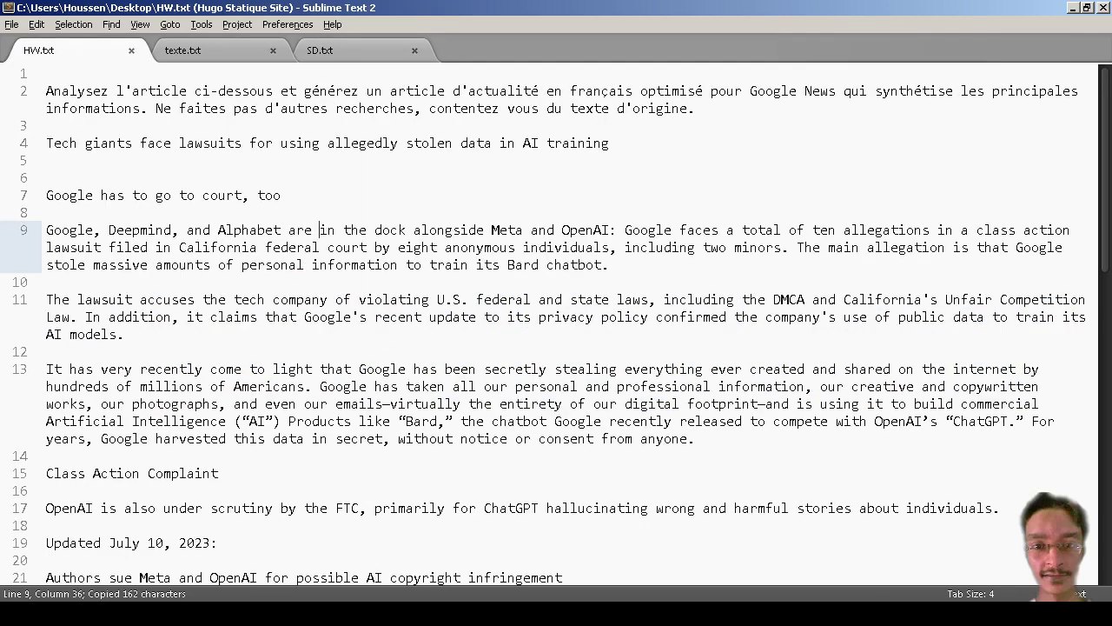
Switch to Bard in Chrome, paste the copied title and meta description prompts, and submit them.
key("alt+Tab")
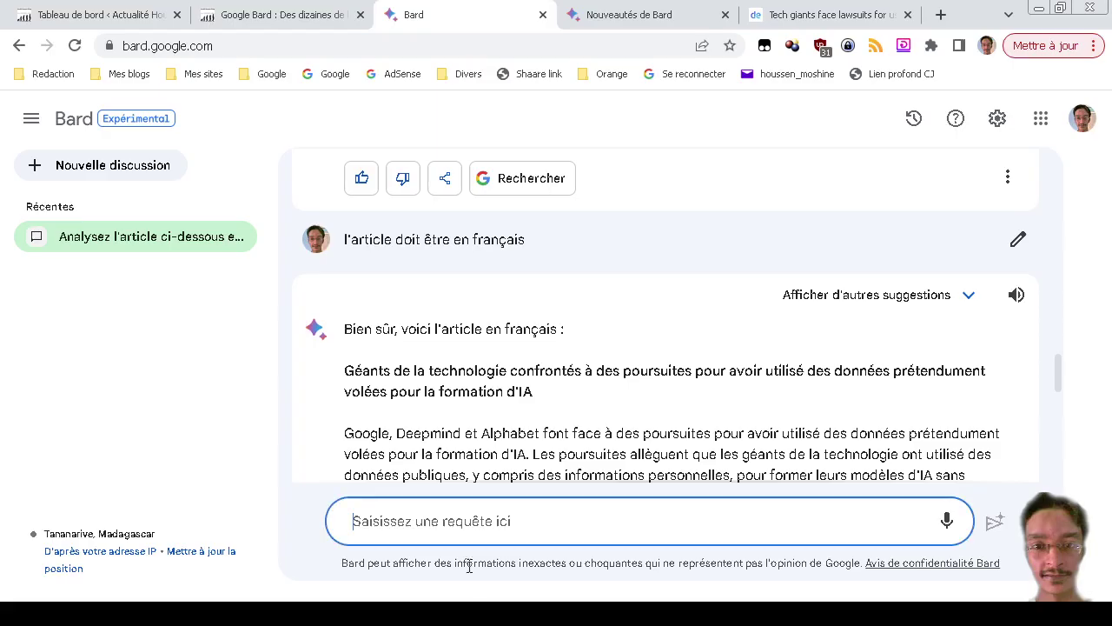
key("ctrl+v")
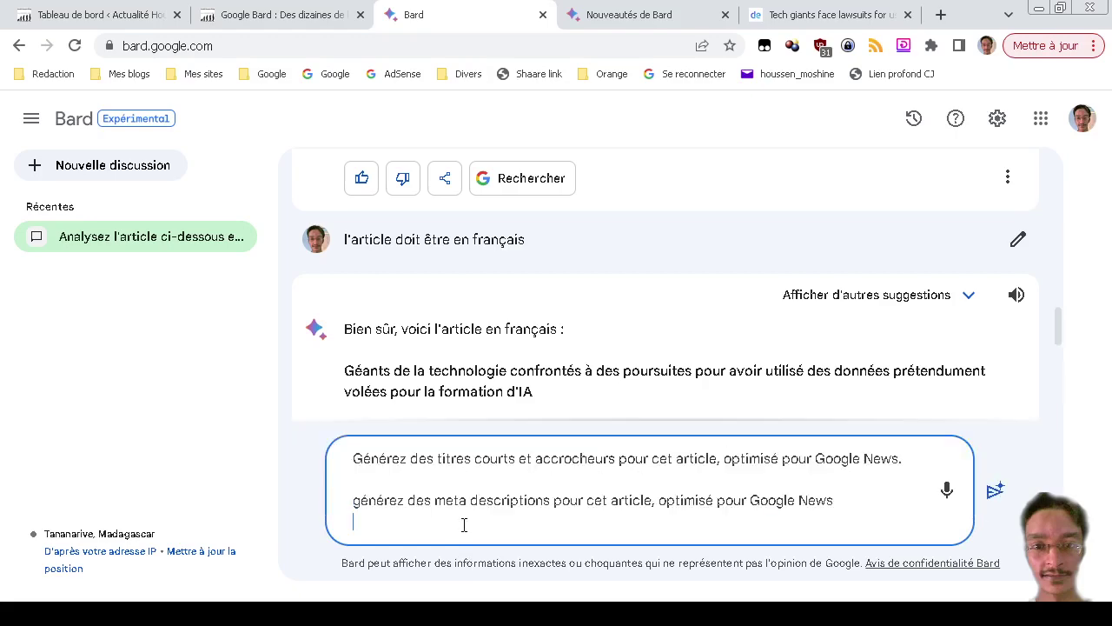
key("Return")
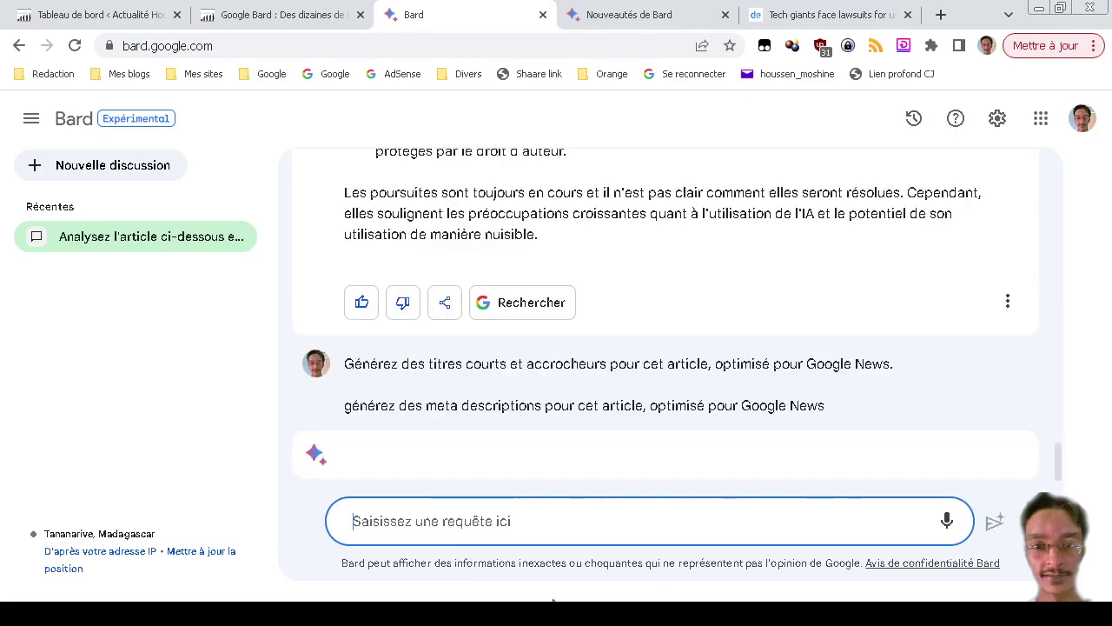
Switch to the Bing AI conversation in Edge and submit the same title and meta description prompts.
key("alt+Tab")
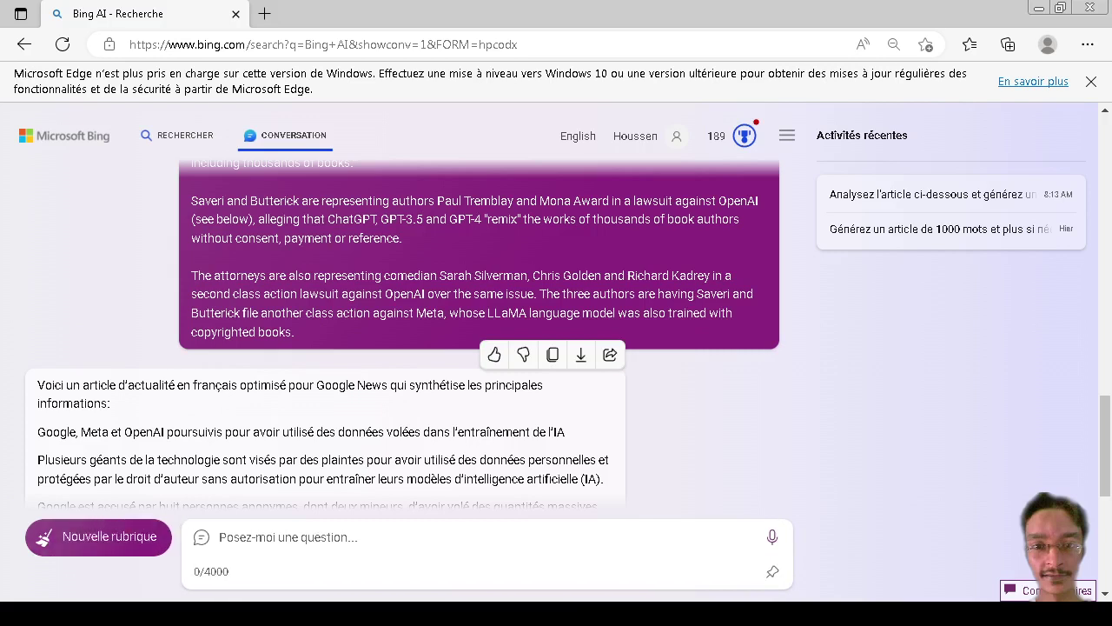
left_click(288, 537)
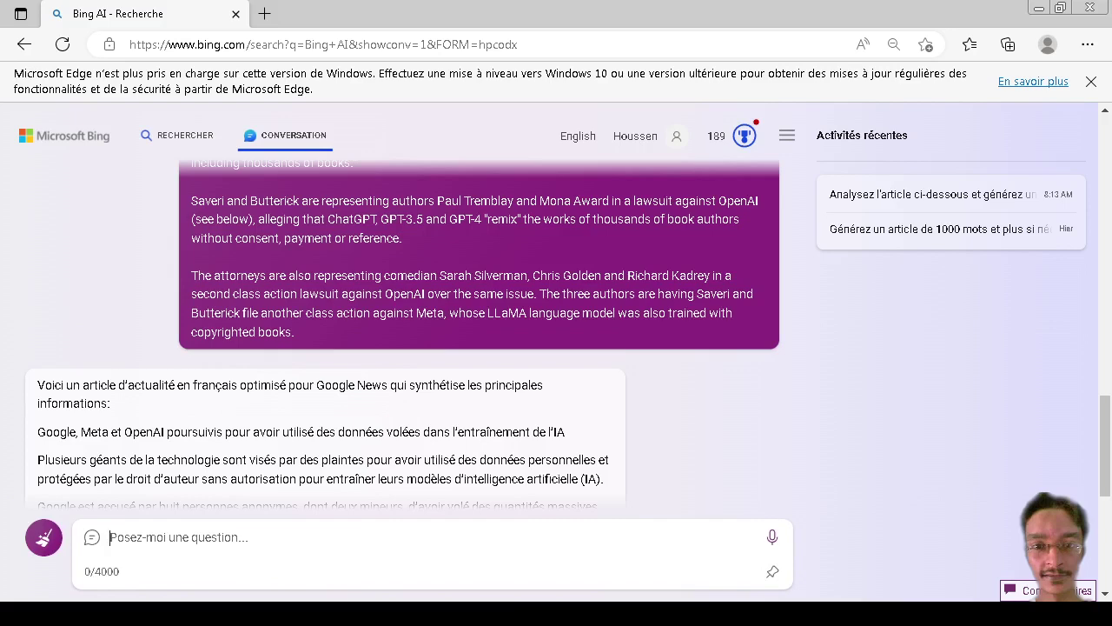
key("ctrl+v")
key("Return")
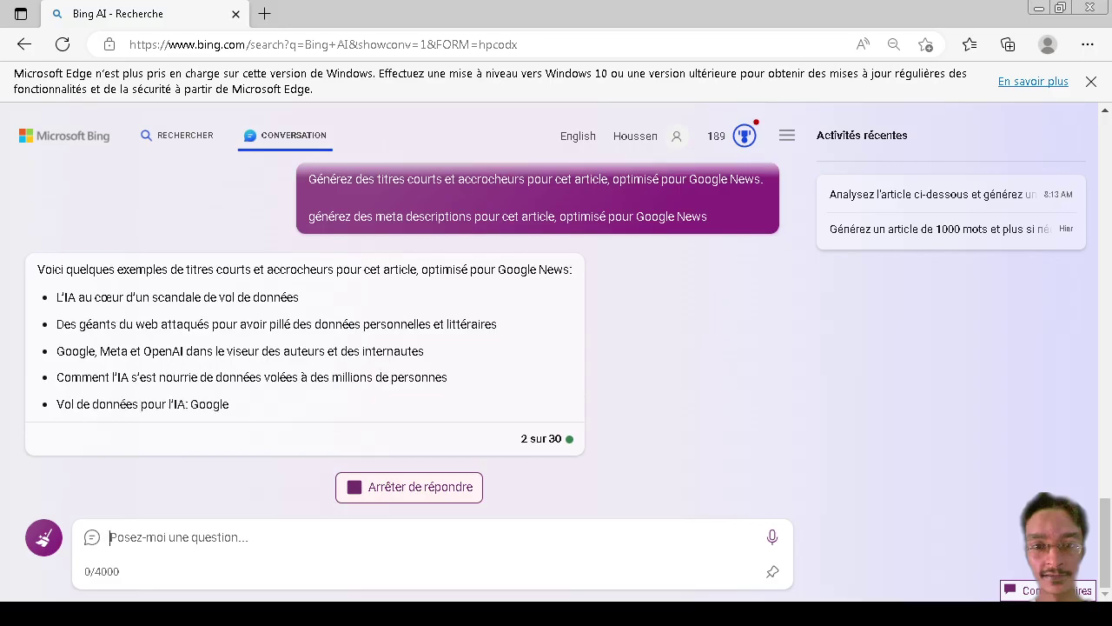
Compare the titles and meta descriptions generated by Bard in Chrome with those from Bing AI in Edge.
key("alt+Tab")
scroll(453, 426, "down", 3)
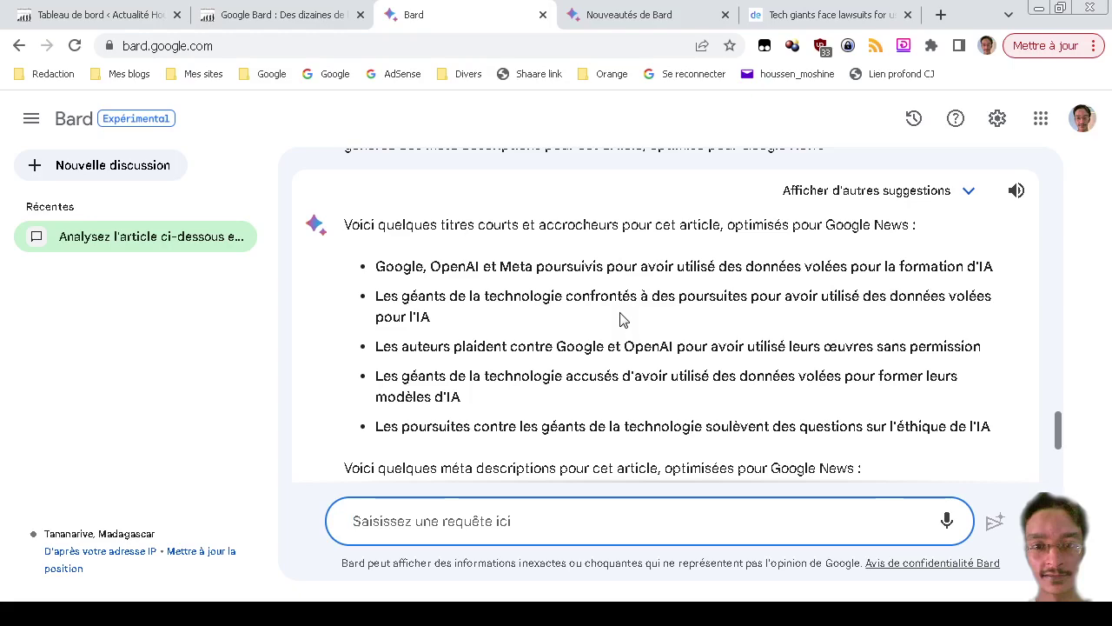
scroll(622, 320, "down", 2)
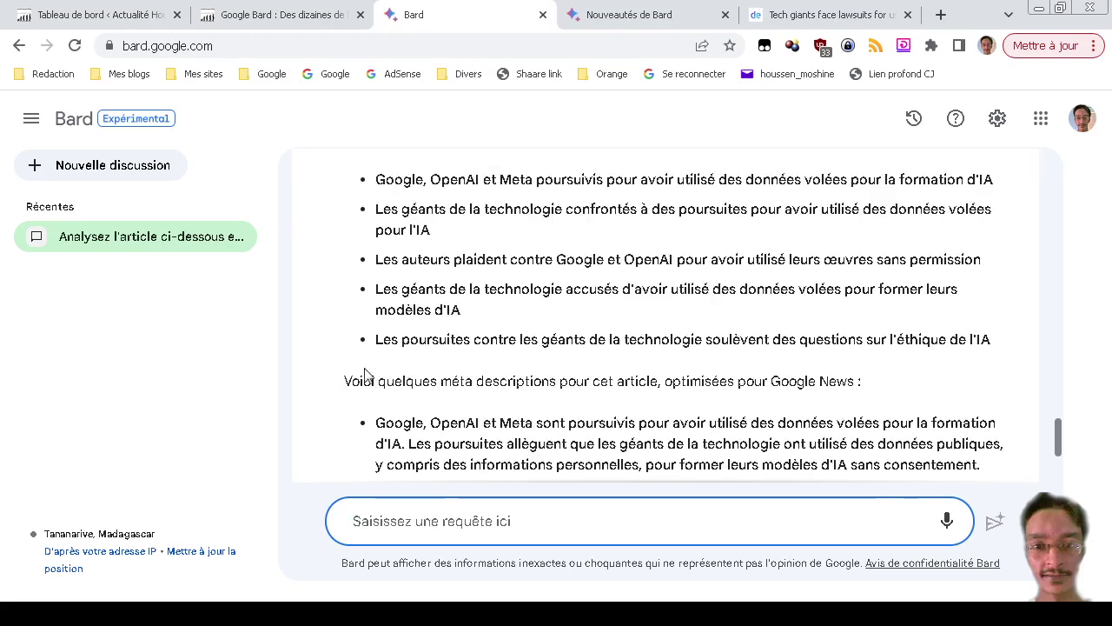
scroll(365, 375, "down", 2)
scroll(365, 375, "up", 7)
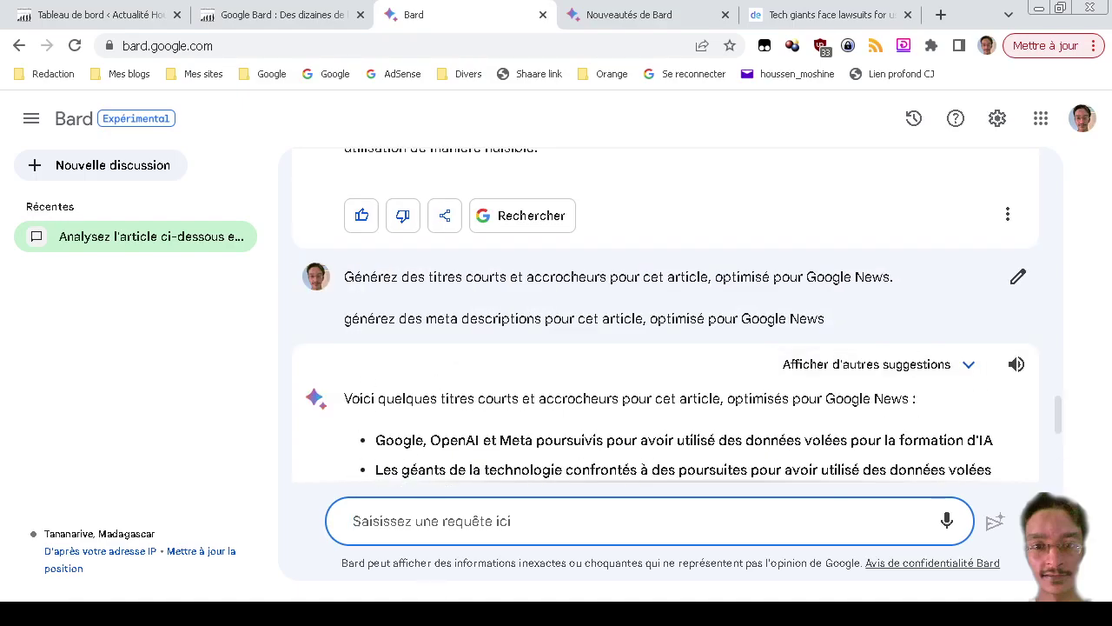
left_click(437, 613)
scroll(326, 330, "up", 3)
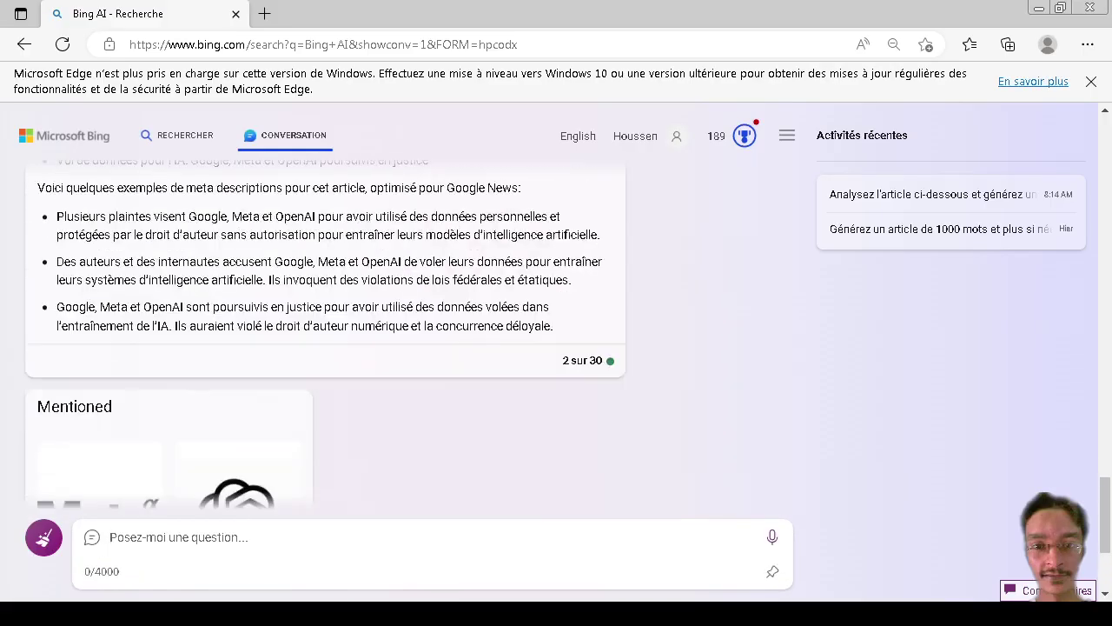
scroll(326, 331, "down", 3)
scroll(326, 331, "up", 5)
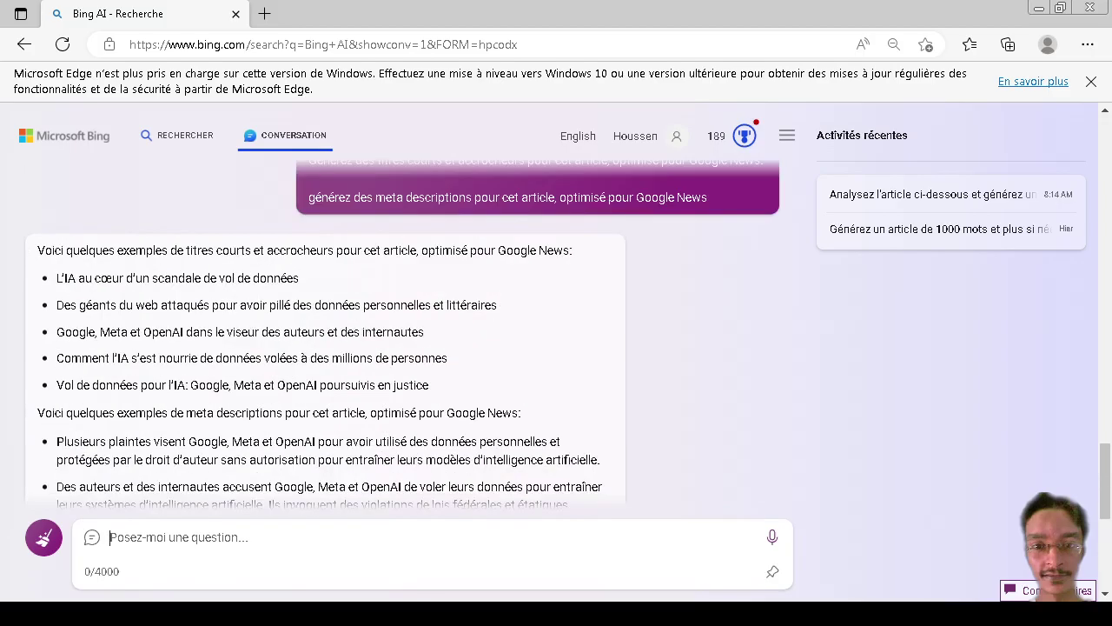
Switch to Bard in Chrome and look back over its French version of the article.
key("alt+Tab")
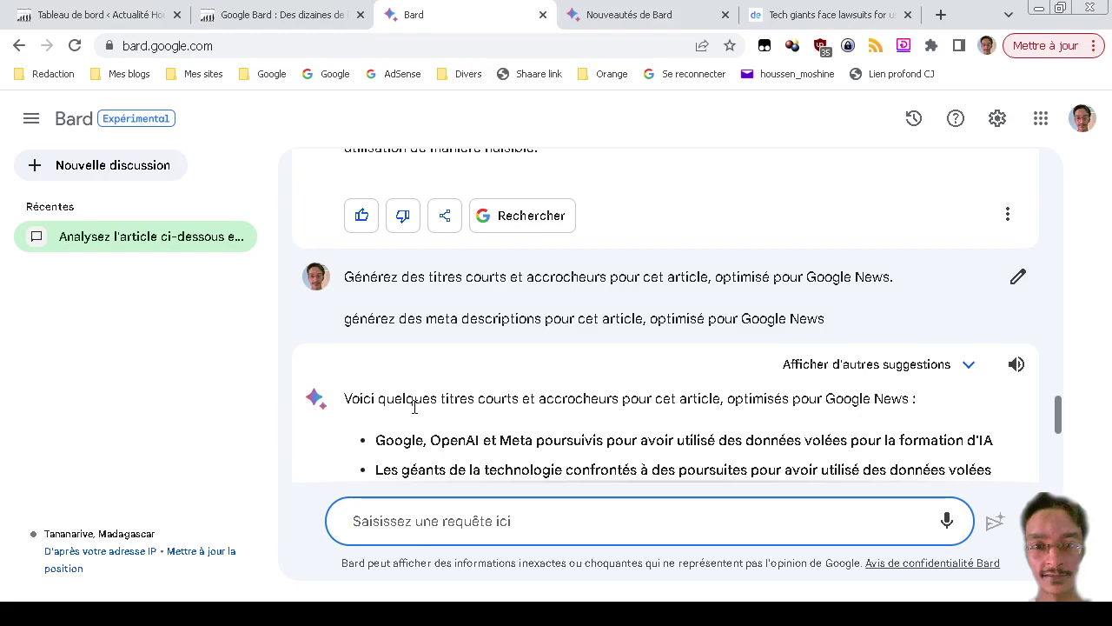
scroll(414, 408, "up", 10)
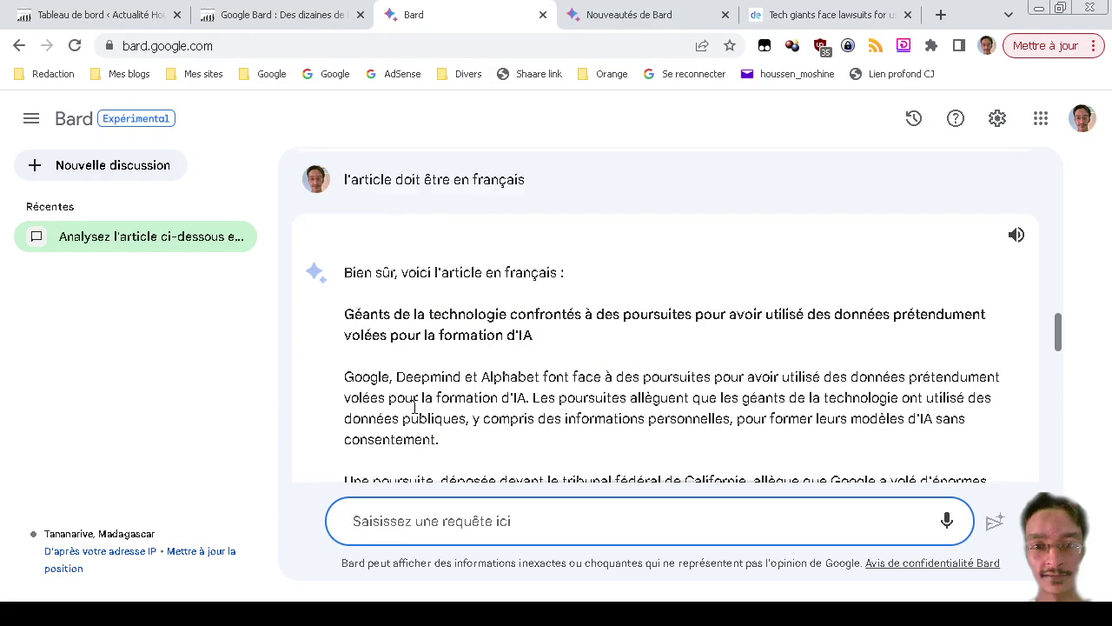
scroll(415, 408, "up", 5)
scroll(415, 408, "down", 3)
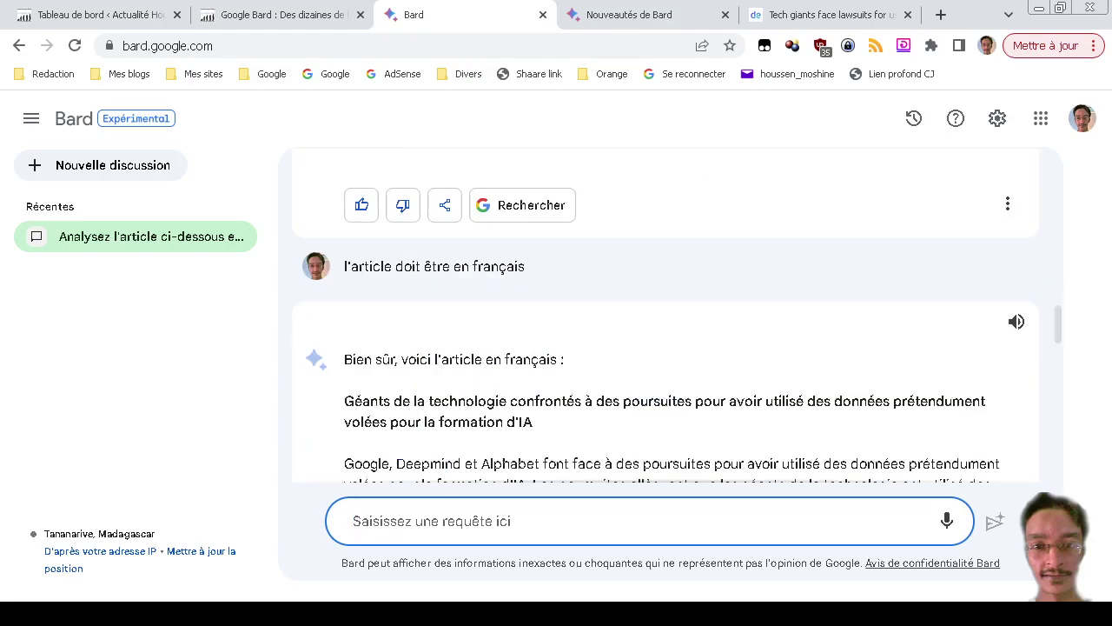
Switch to the Bing AI conversation in Edge and submit the prompt "générez des images pour cet article".
key("alt+Tab")
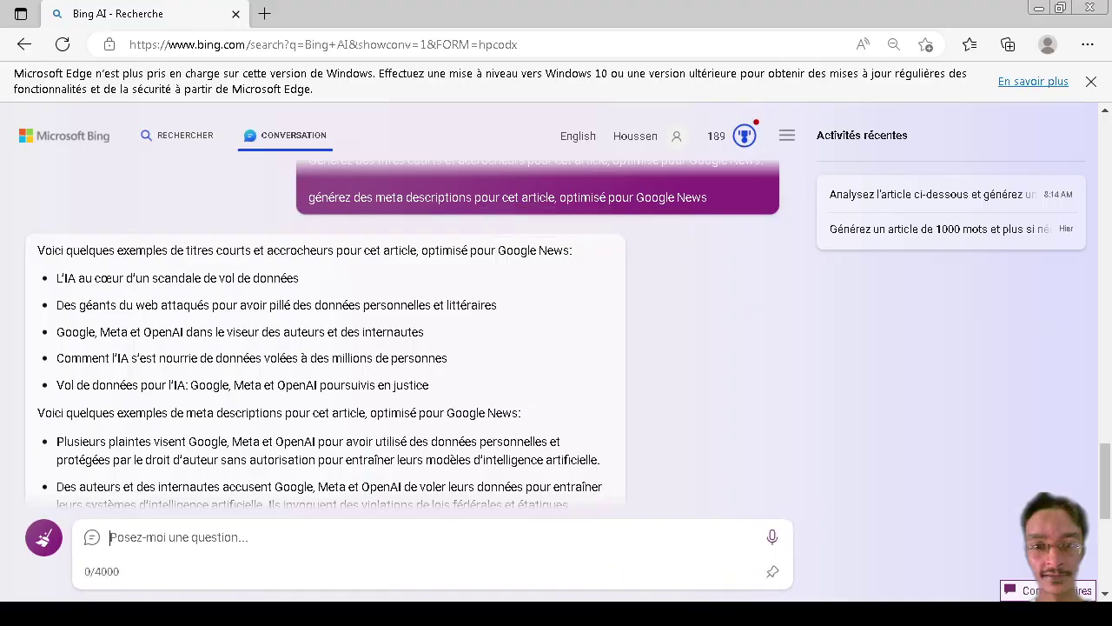
type("générez des i")
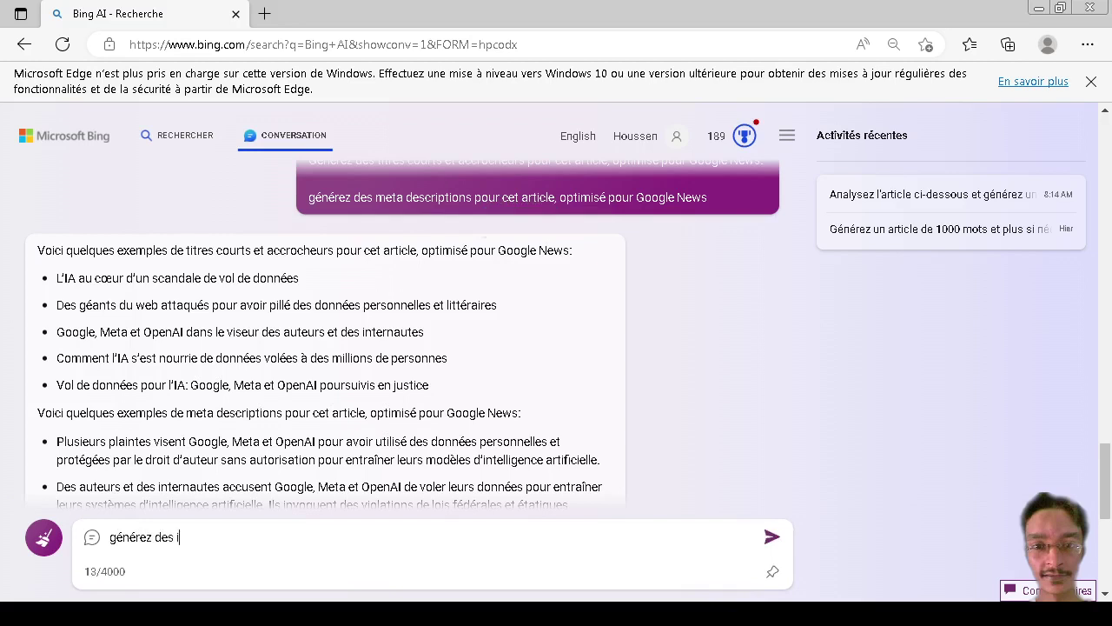
type("mages pour cet article")
key("Return")
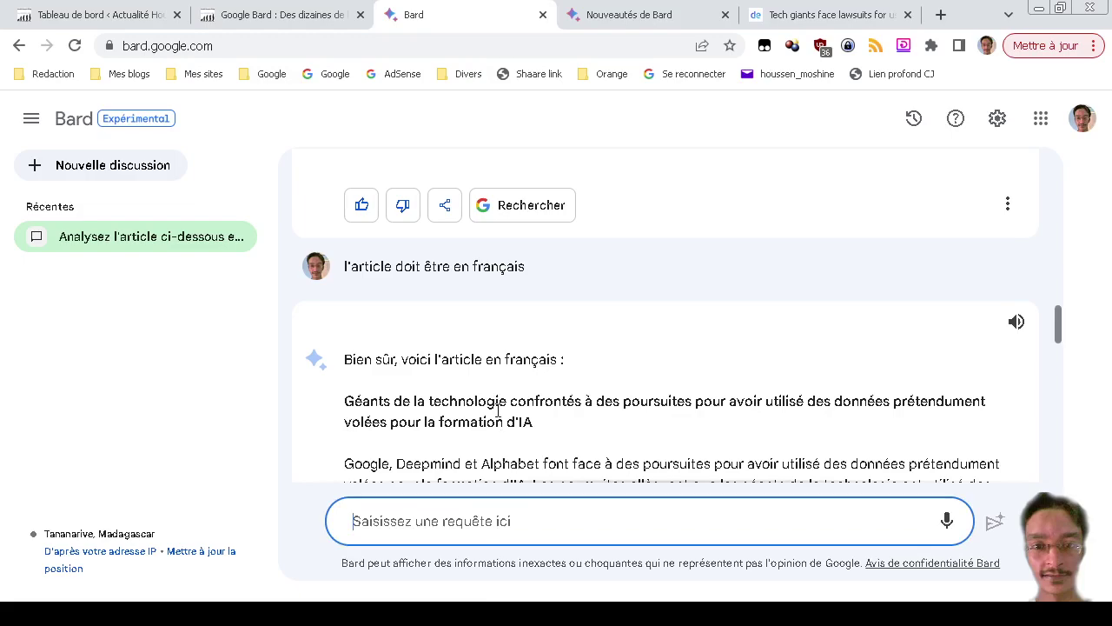
Review Bard's French article, titles, meta descriptions and earlier English version in the Chrome conversation.
scroll(498, 410, "down", 15)
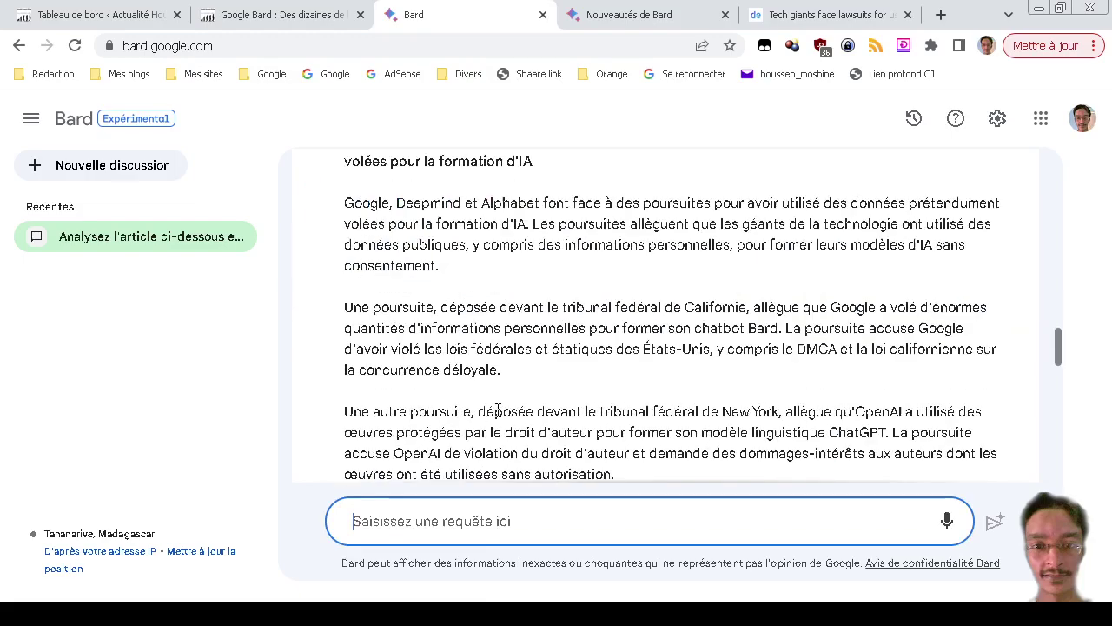
scroll(497, 410, "down", 6)
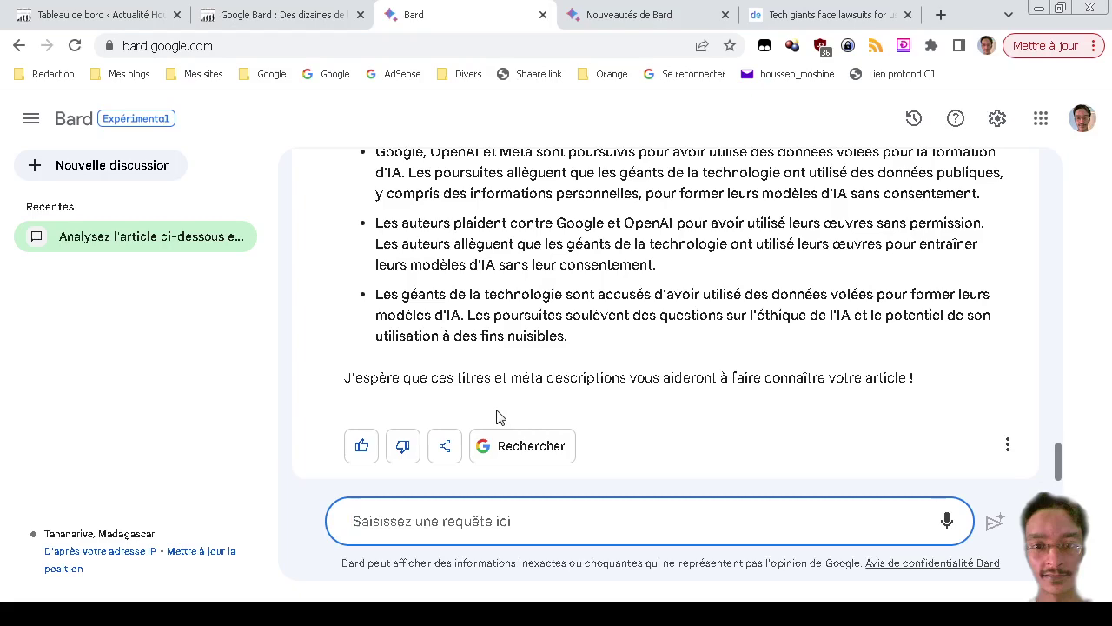
scroll(500, 417, "up", 15)
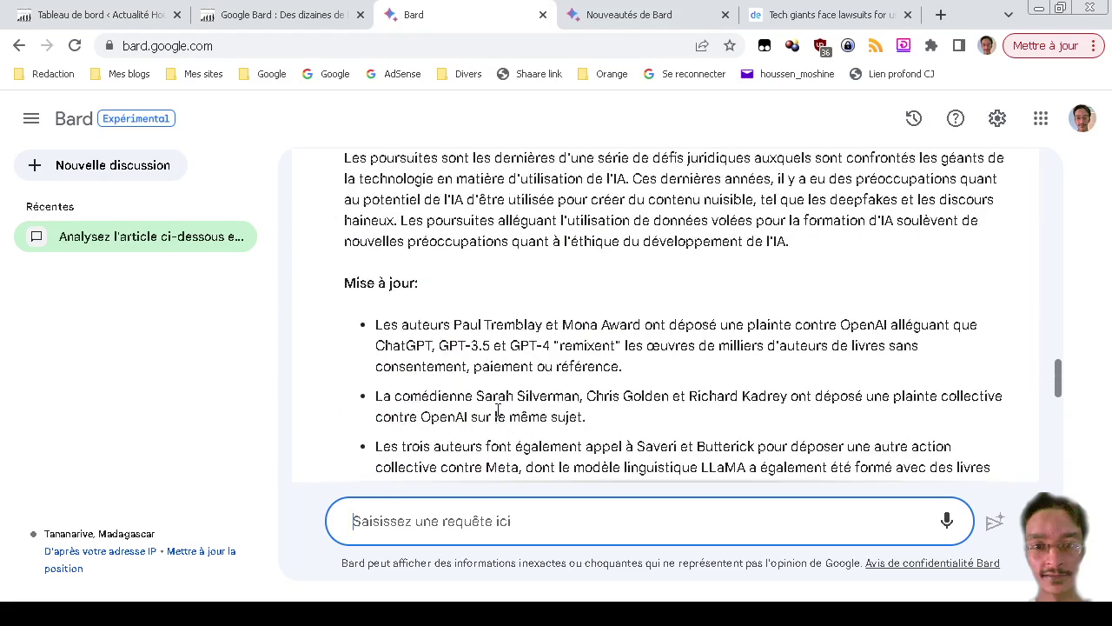
scroll(498, 408, "down", 10)
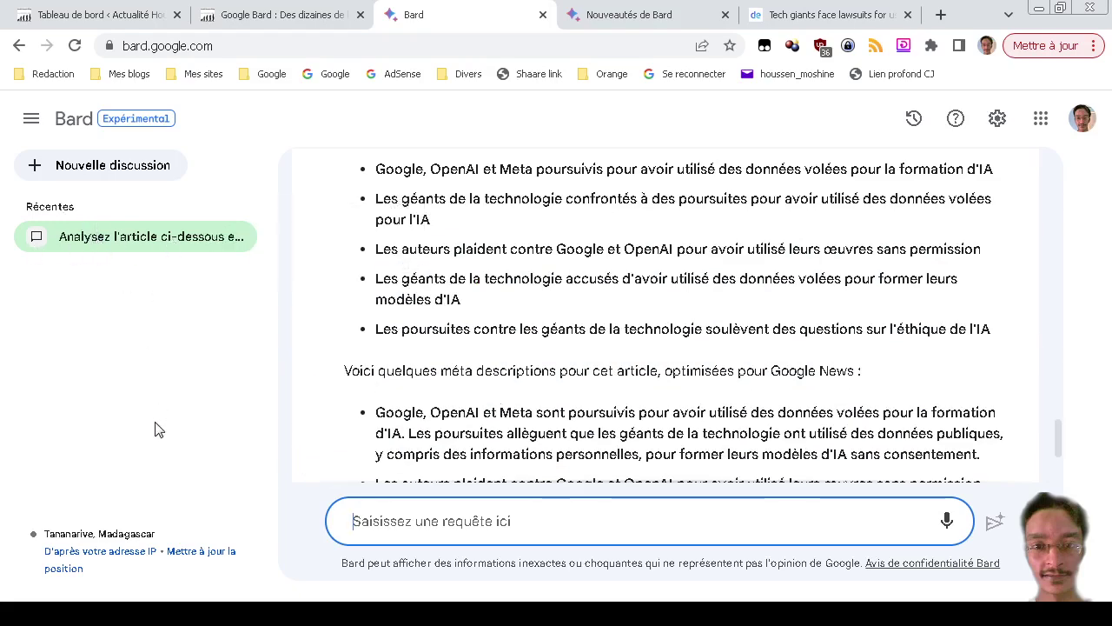
scroll(435, 409, "down", 3)
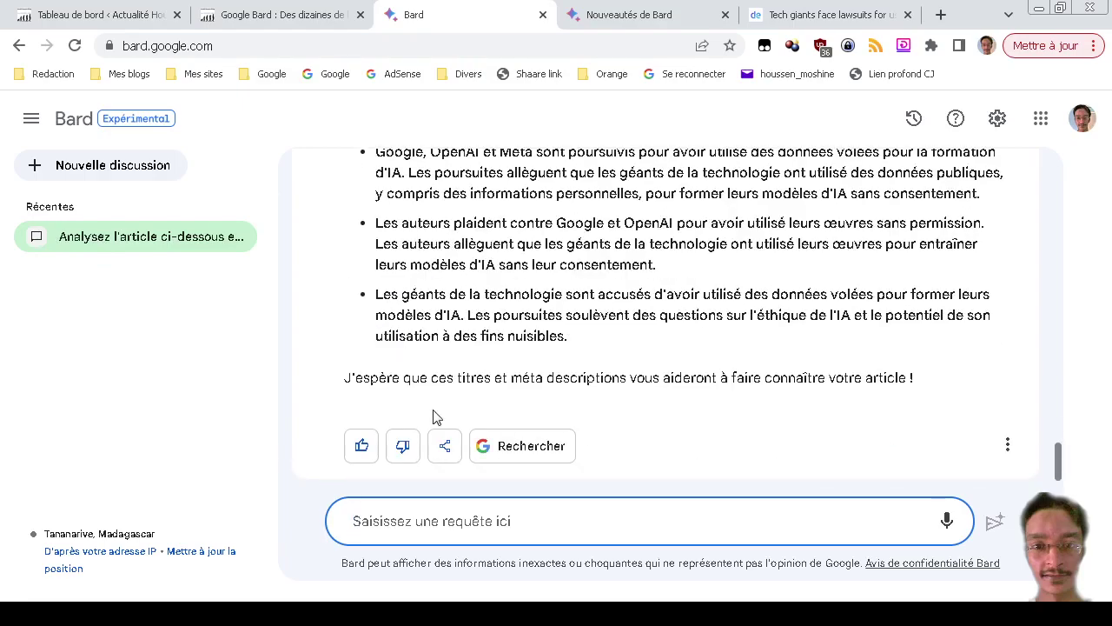
scroll(434, 409, "up", 10)
scroll(434, 417, "up", 10)
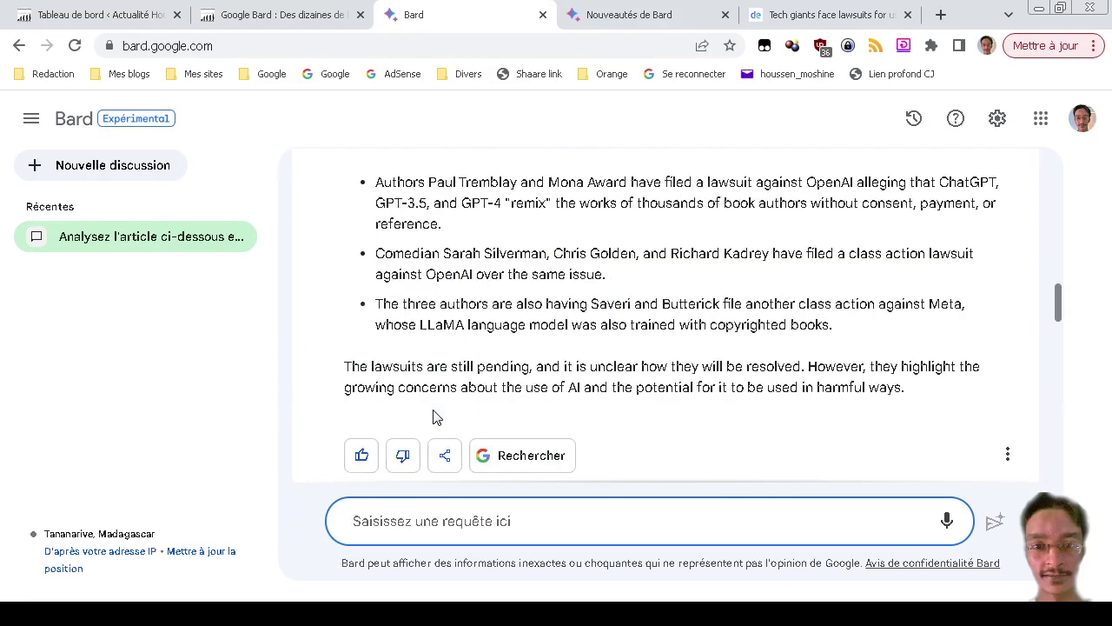
scroll(435, 417, "down", 5)
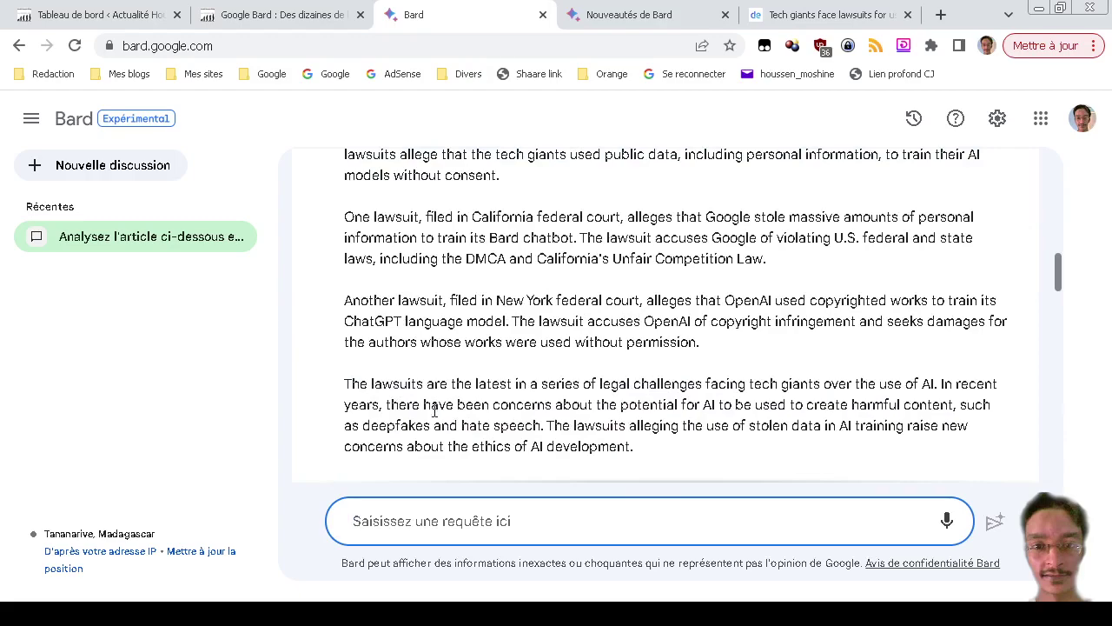
scroll(435, 417, "down", 7)
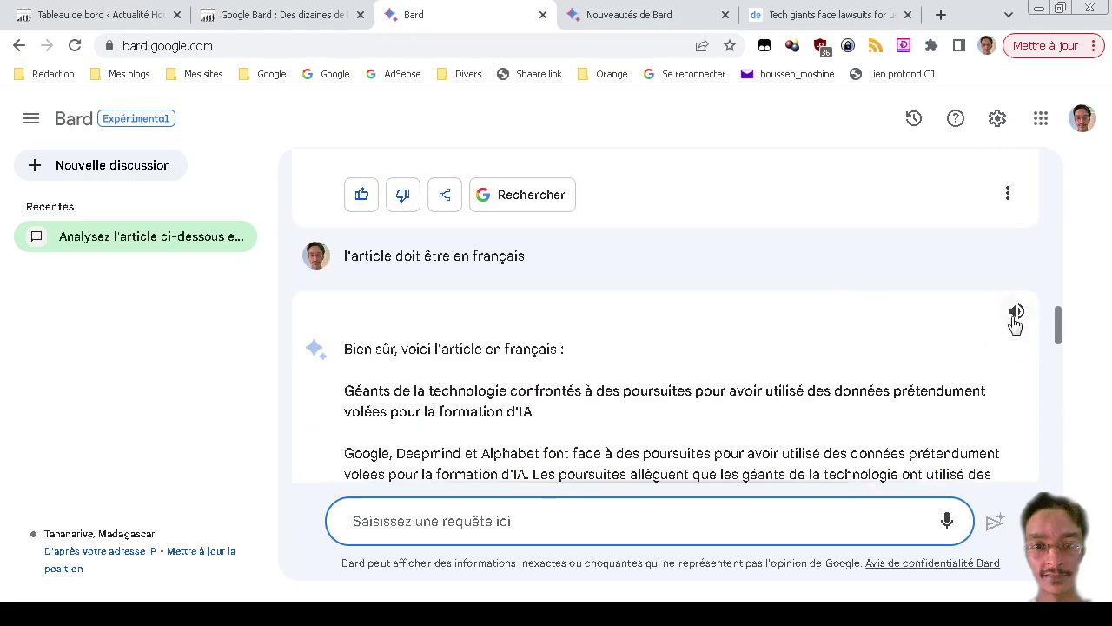
Start the read-aloud playback of Bard's French article response.
scroll(665, 391, "up", 2)
scroll(665, 399, "up", 14)
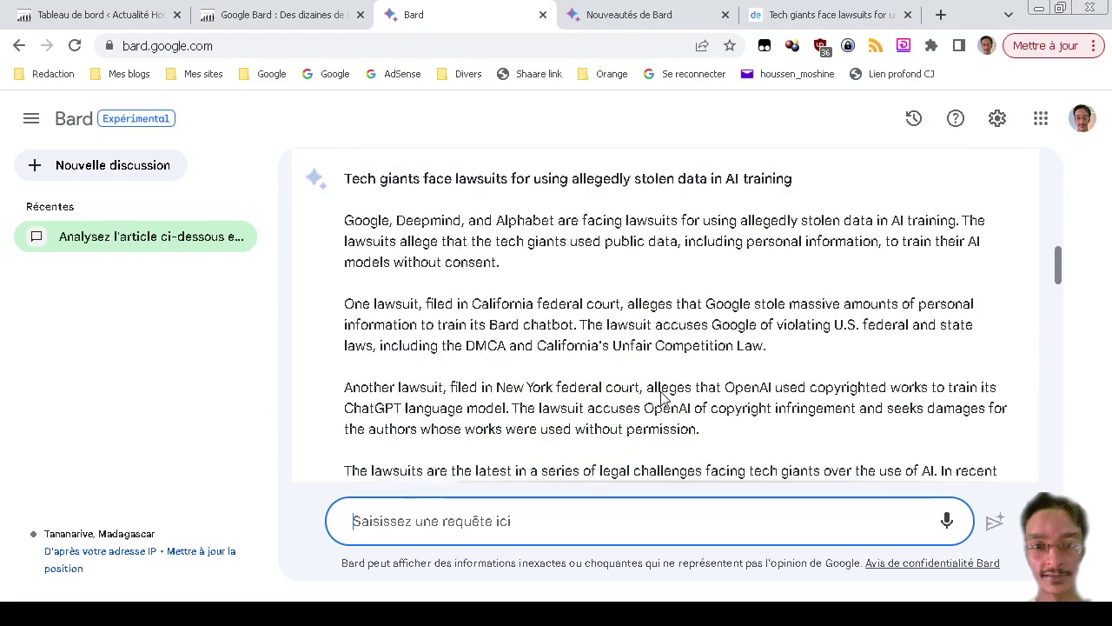
scroll(663, 392, "down", 4)
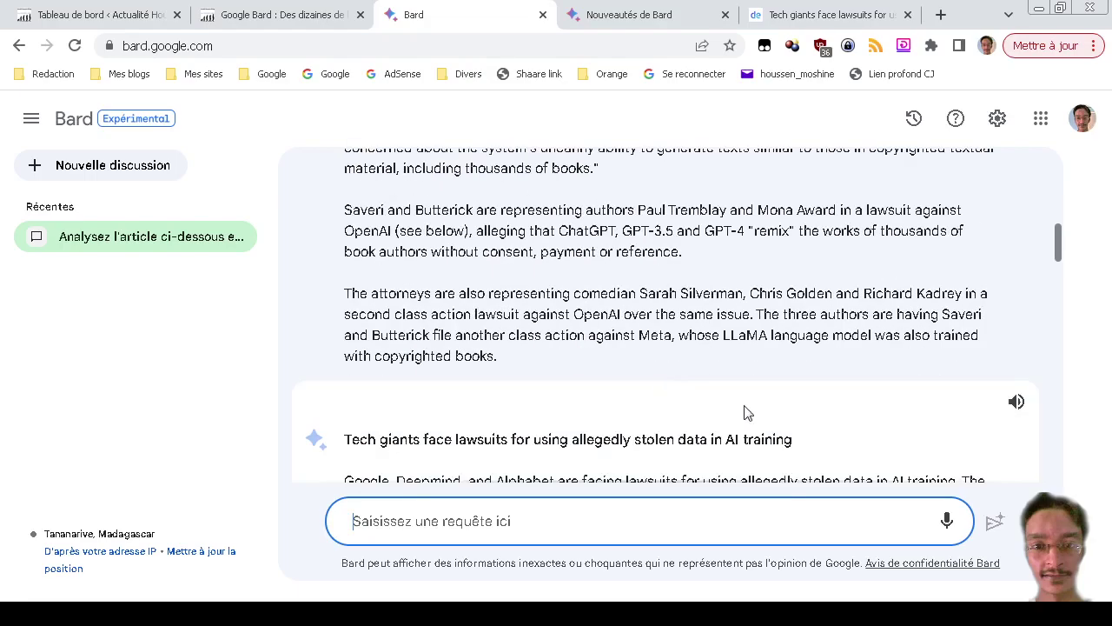
scroll(963, 405, "up", 15)
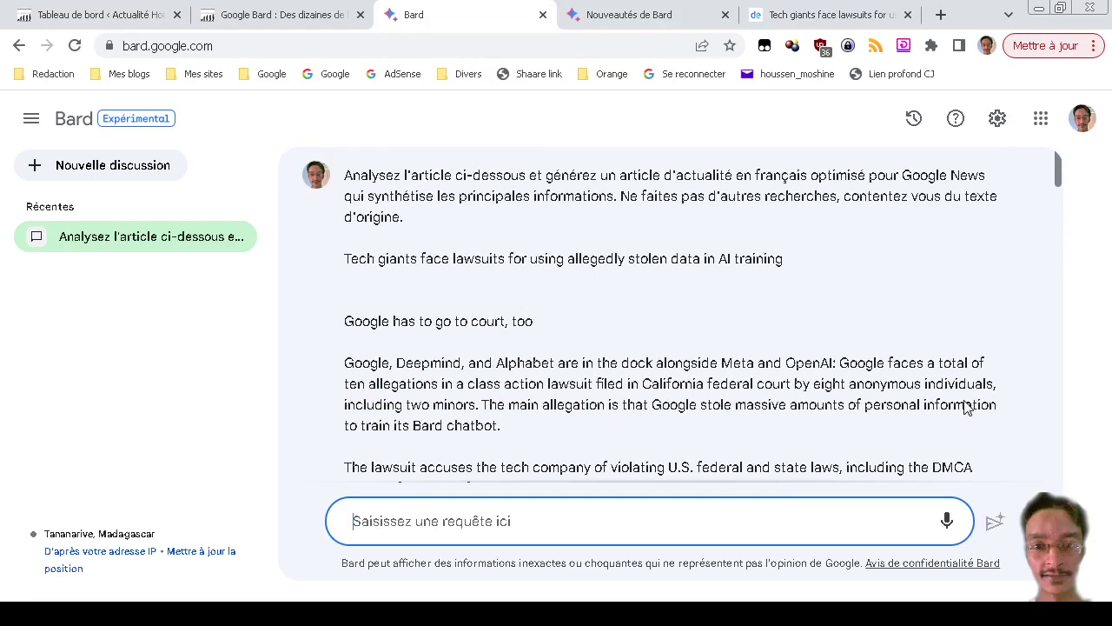
scroll(963, 405, "down", 15)
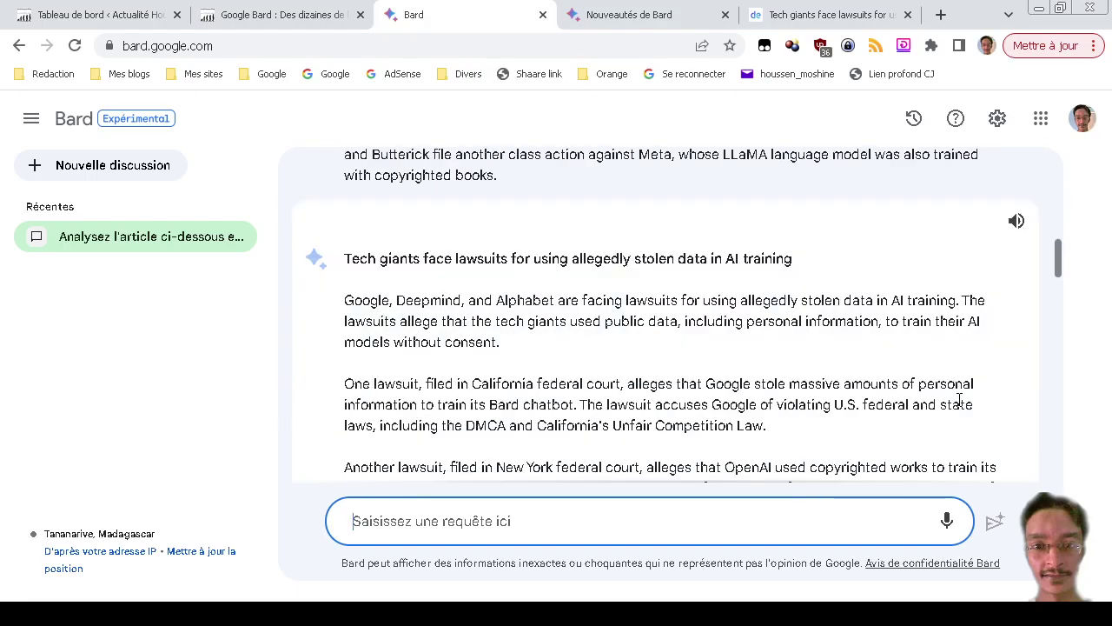
scroll(959, 400, "down", 9)
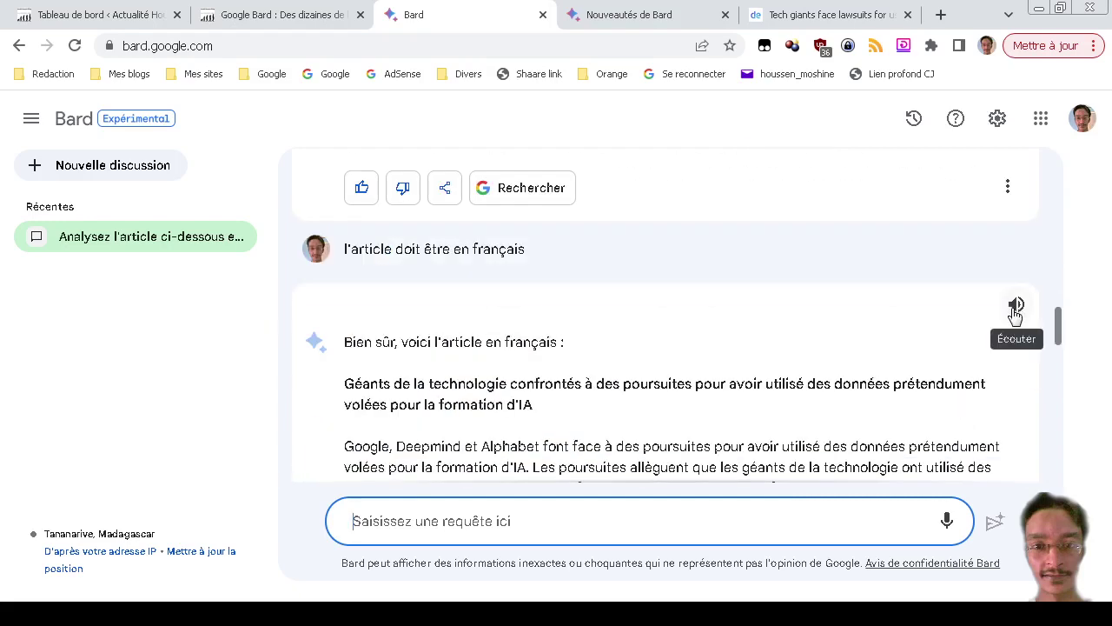
left_click(1016, 306)
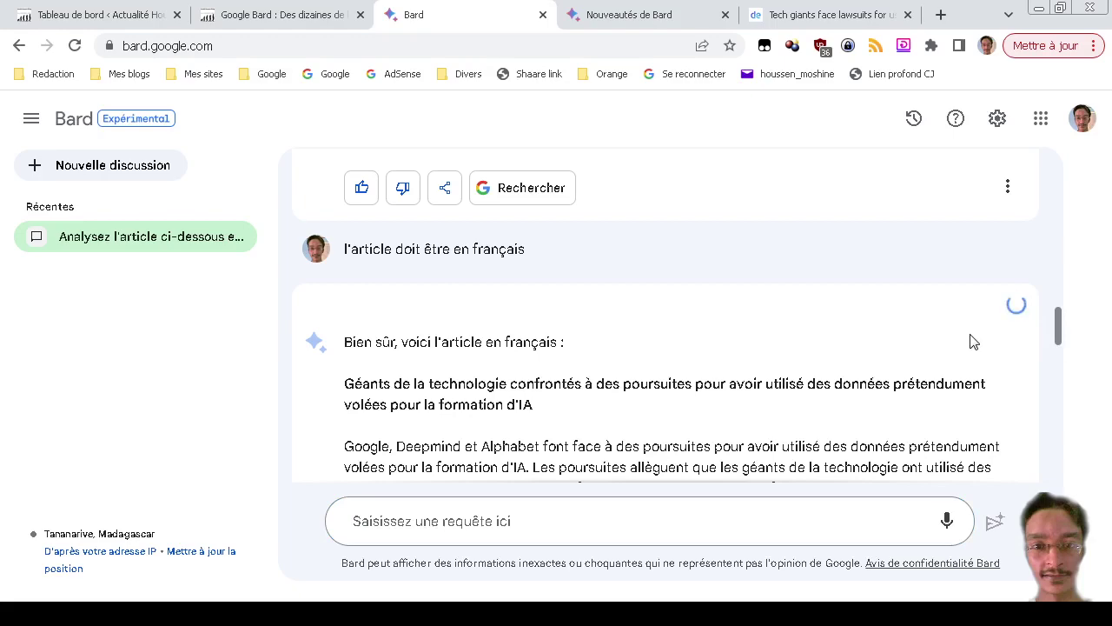
scroll(617, 413, "down", 2)
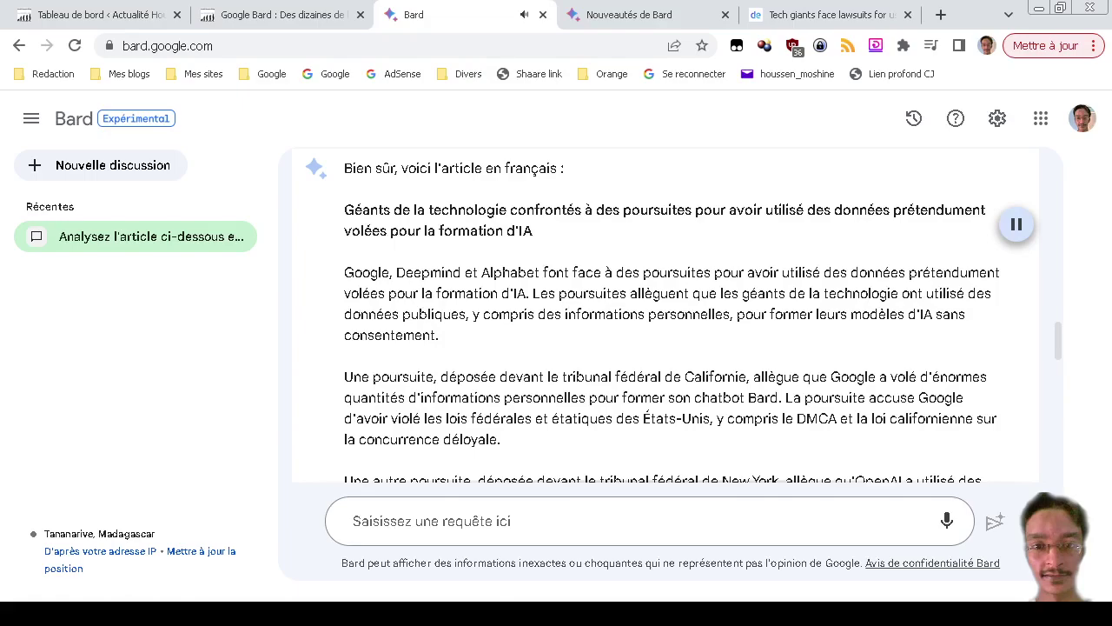
Switch to Bing AI in Edge and examine its response to the image generation request.
key("alt+Tab")
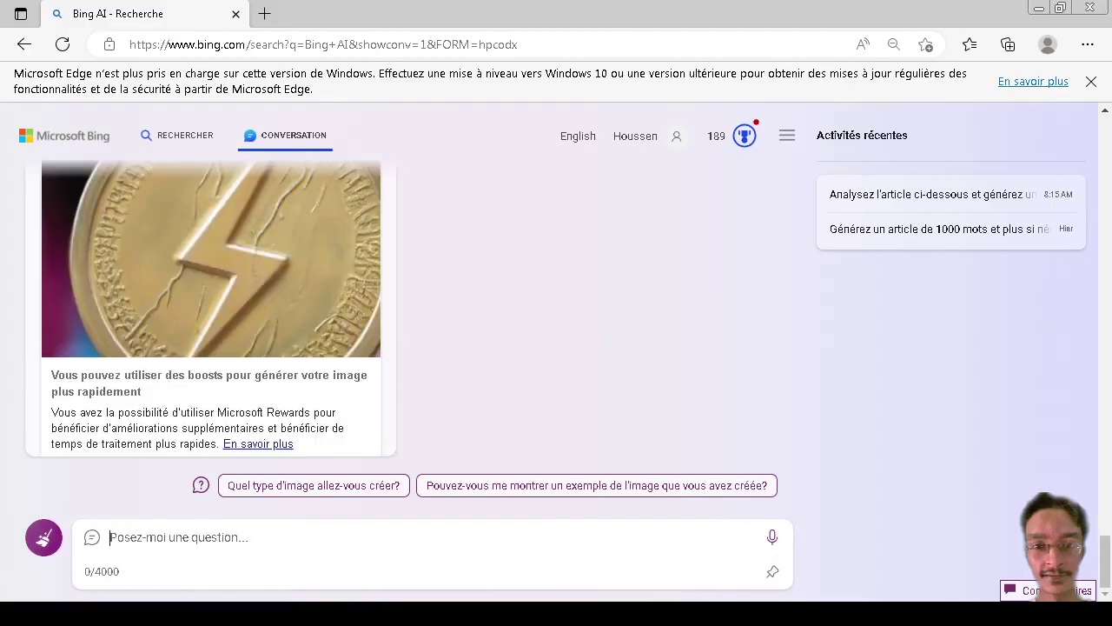
scroll(211, 334, "up", 4)
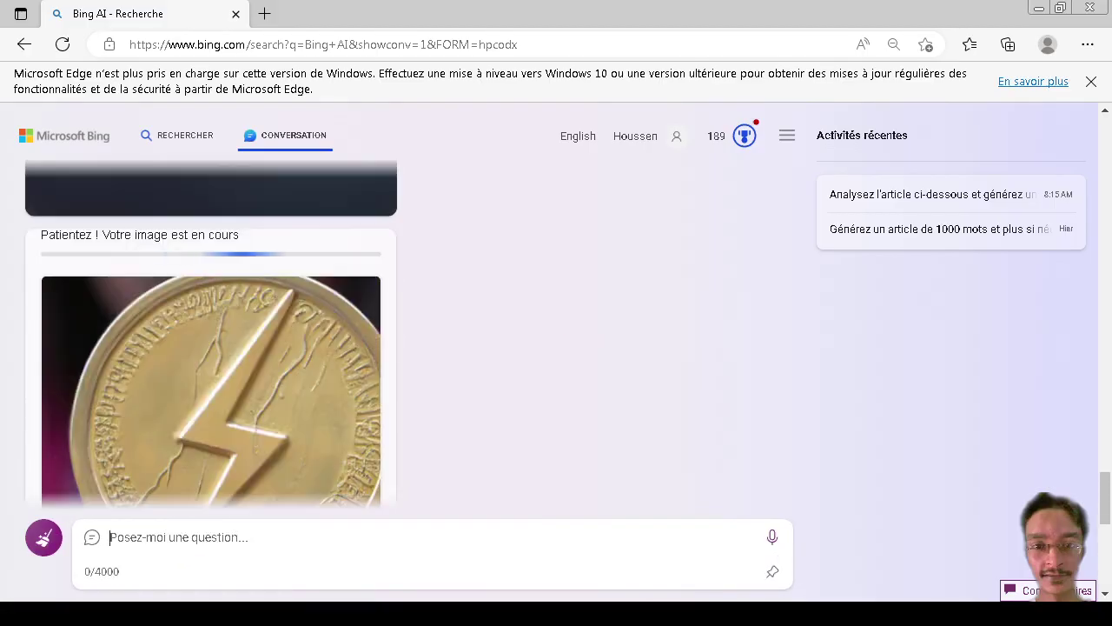
scroll(408, 334, "up", 3)
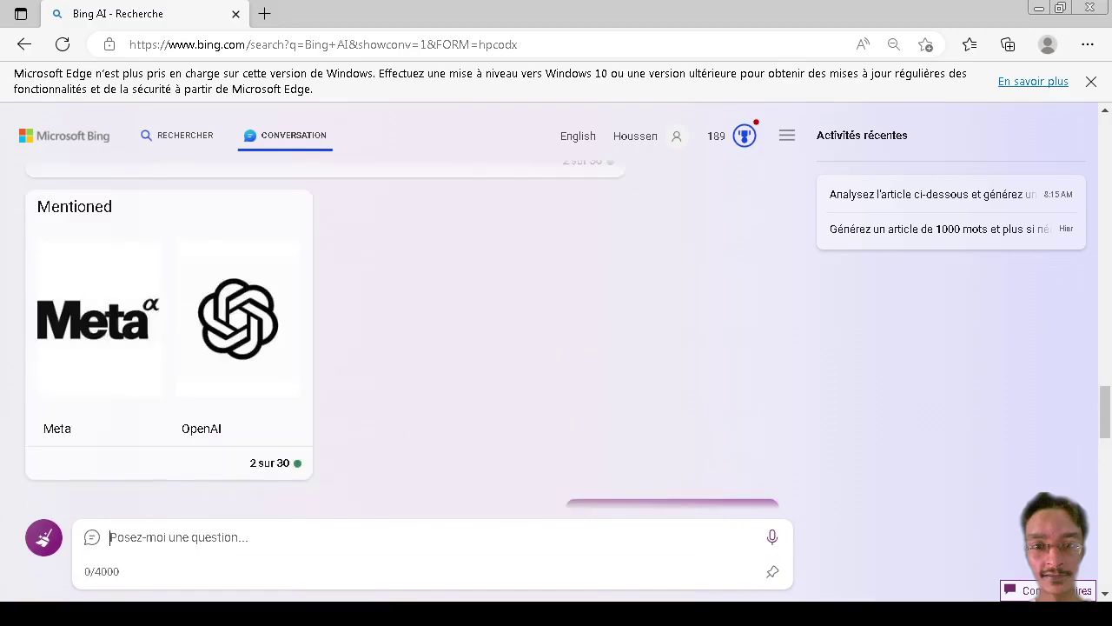
scroll(409, 335, "down", 3)
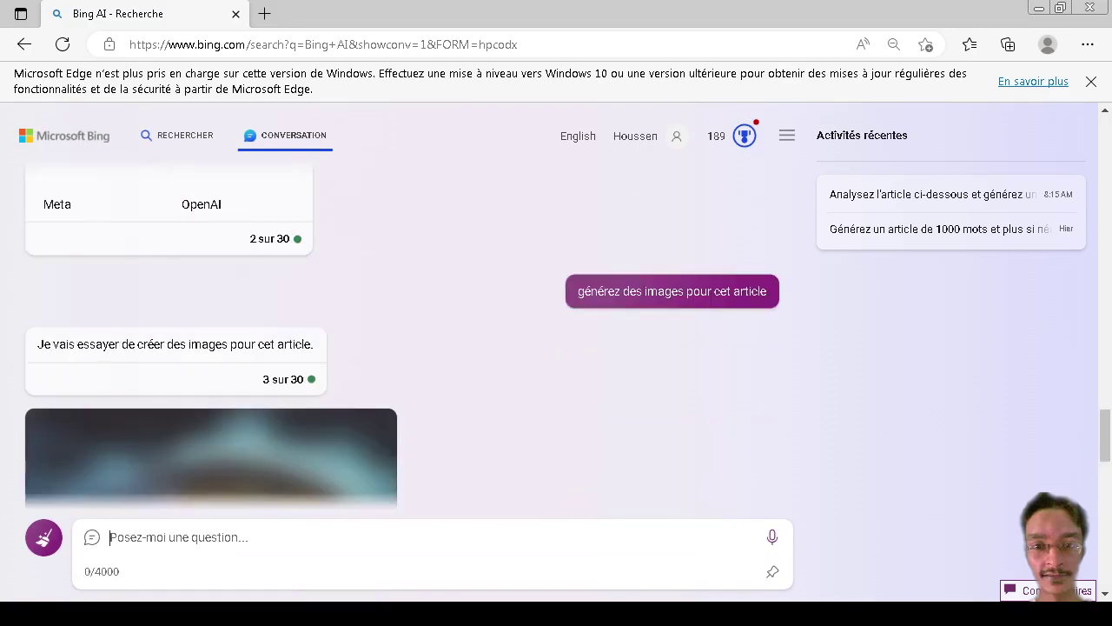
scroll(409, 335, "down", 3)
scroll(409, 334, "down", 3)
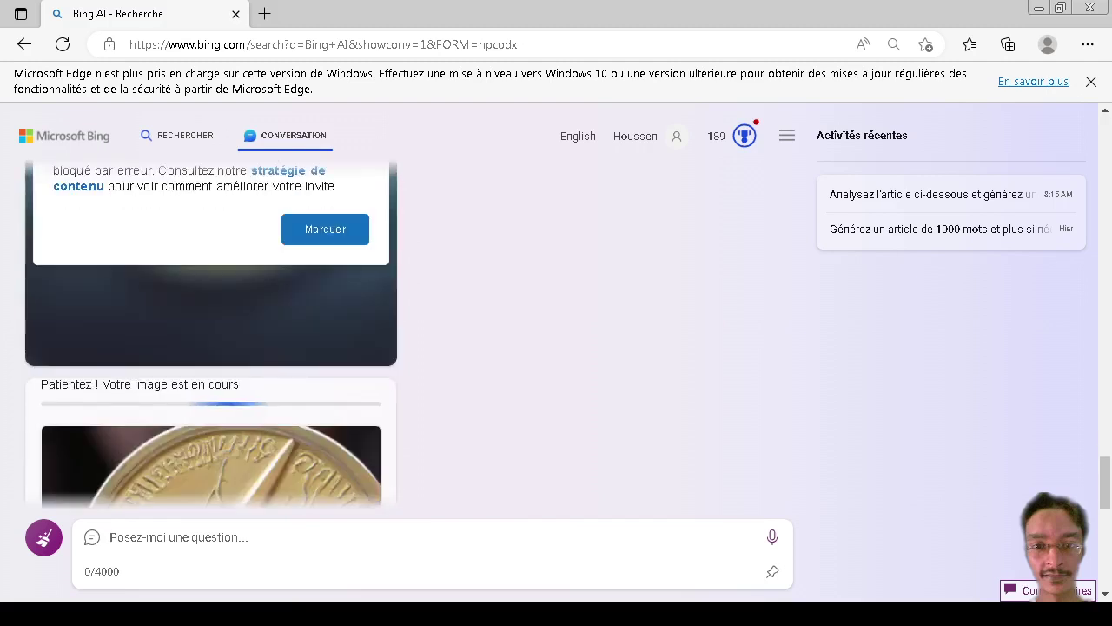
scroll(211, 334, "down", 2)
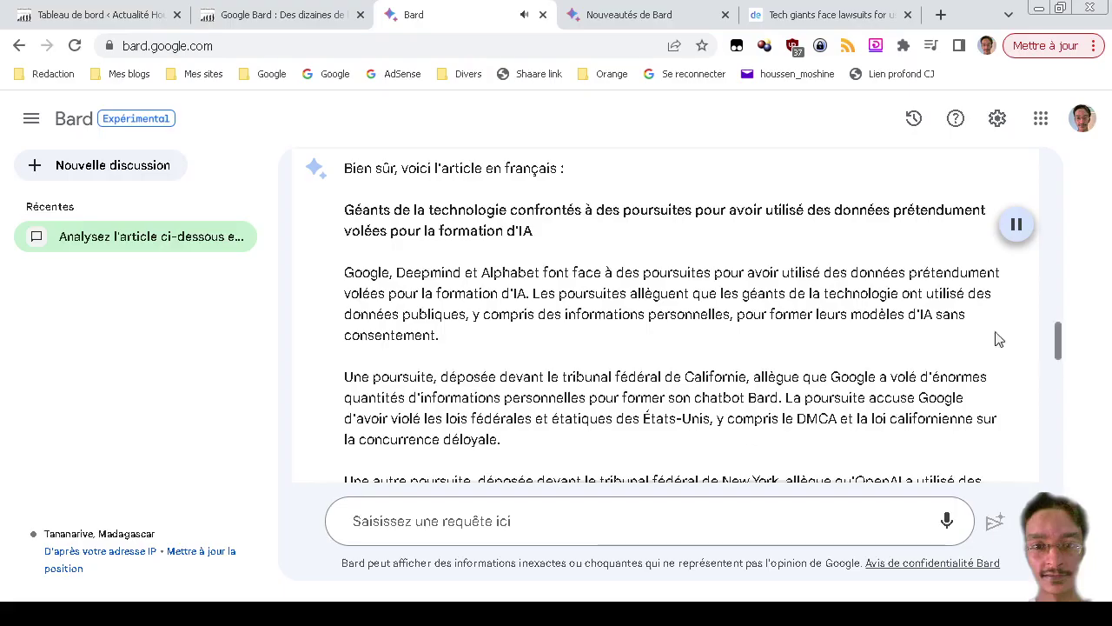
Back in Bard in Chrome, stop the read-aloud playback of the French article and start a new discussion.
left_click(1016, 224)
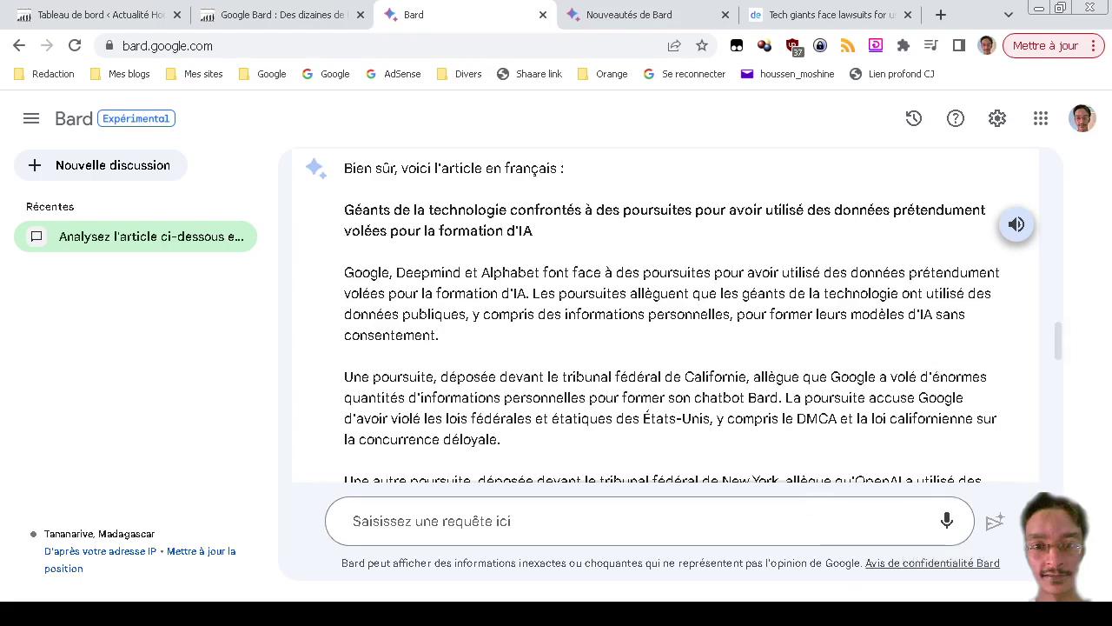
scroll(569, 369, "down", 10)
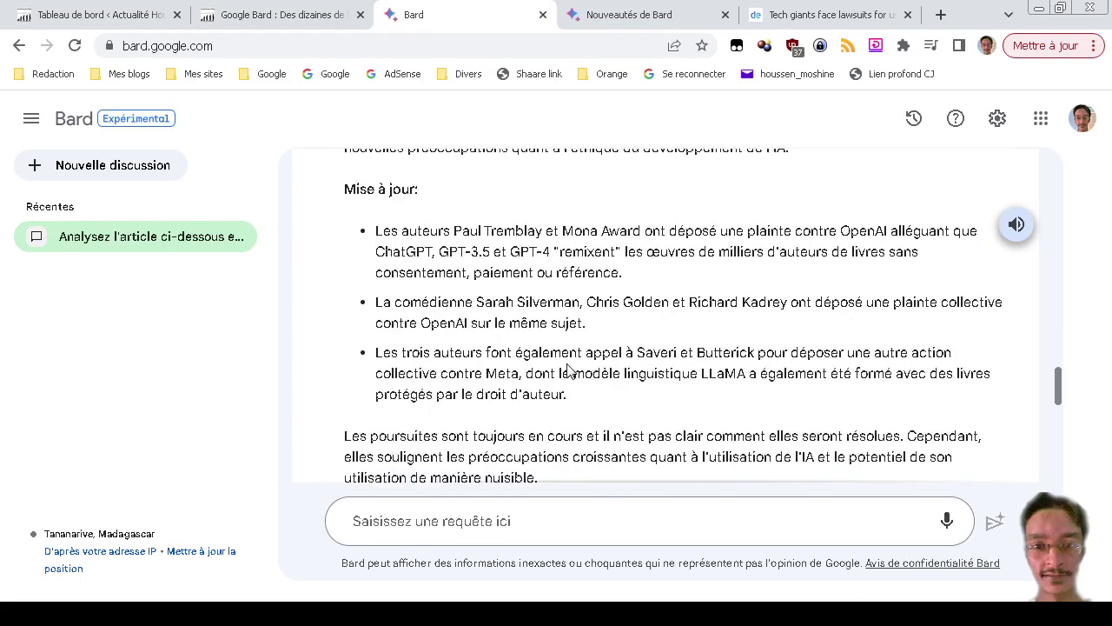
left_click(144, 168)
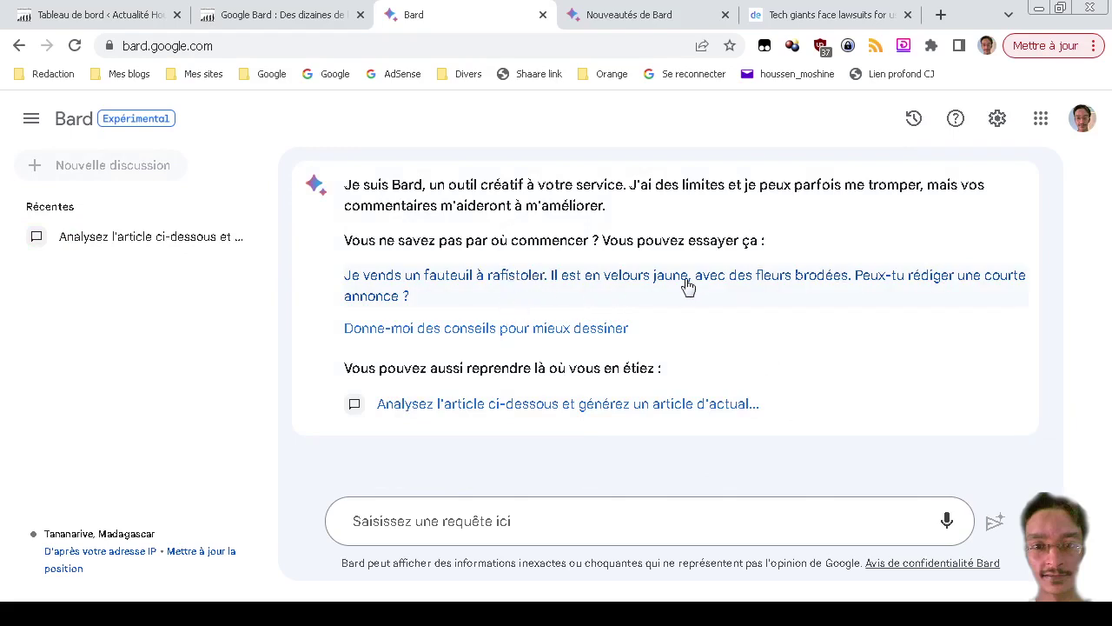
Submit Bard's suggested prompt "Donne-moi des conseils pour mieux dessiner" and read through its answer.
left_click(549, 330)
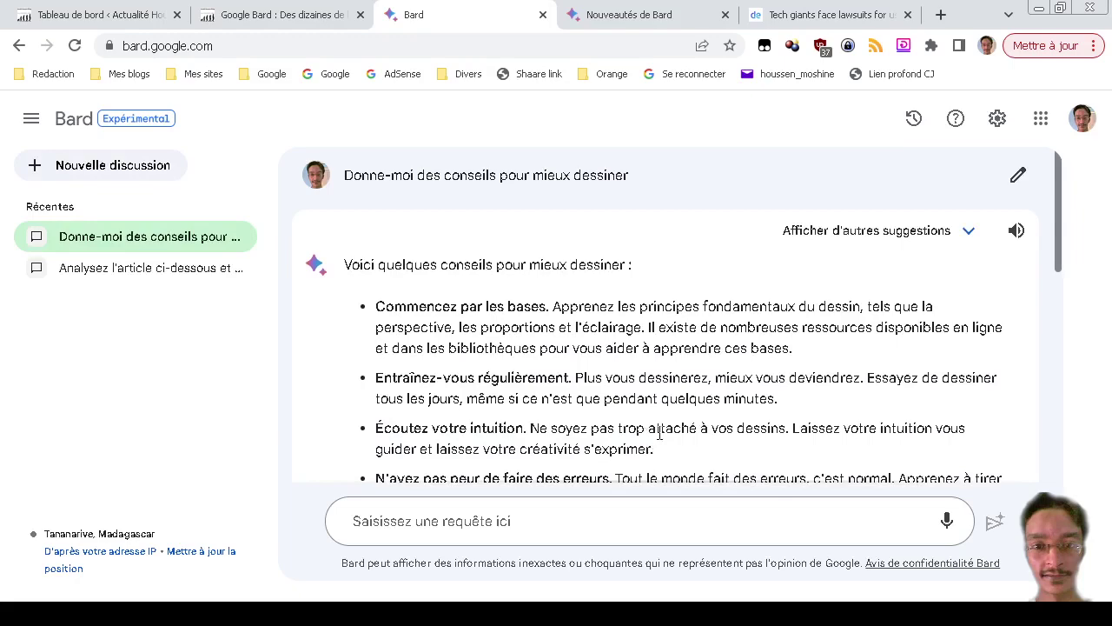
scroll(631, 406, "down", 2)
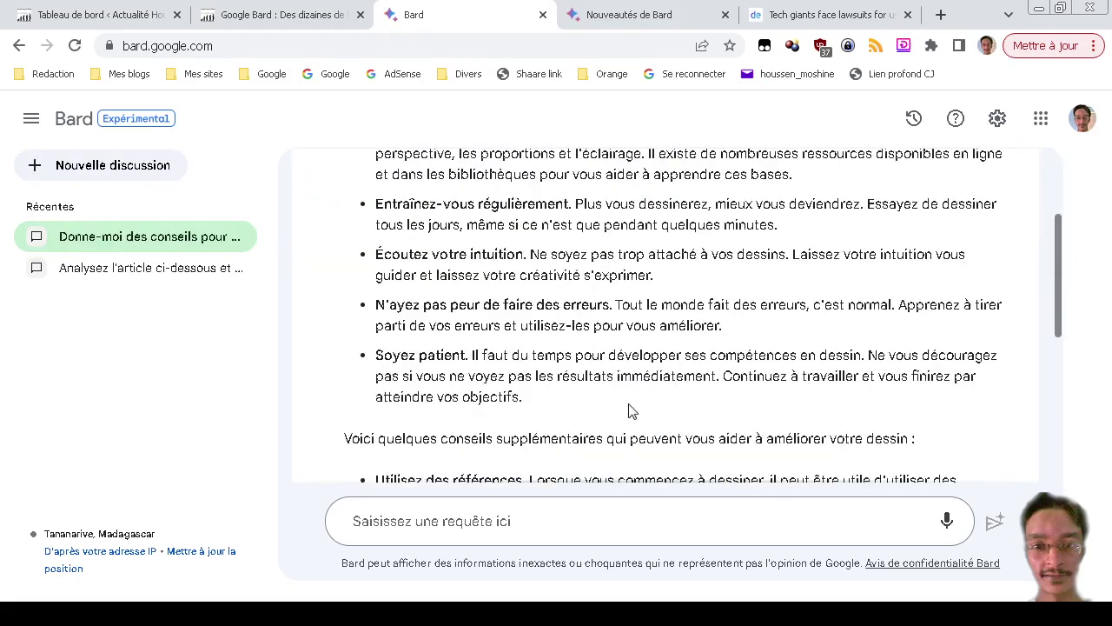
scroll(630, 410, "down", 3)
scroll(631, 411, "down", 2)
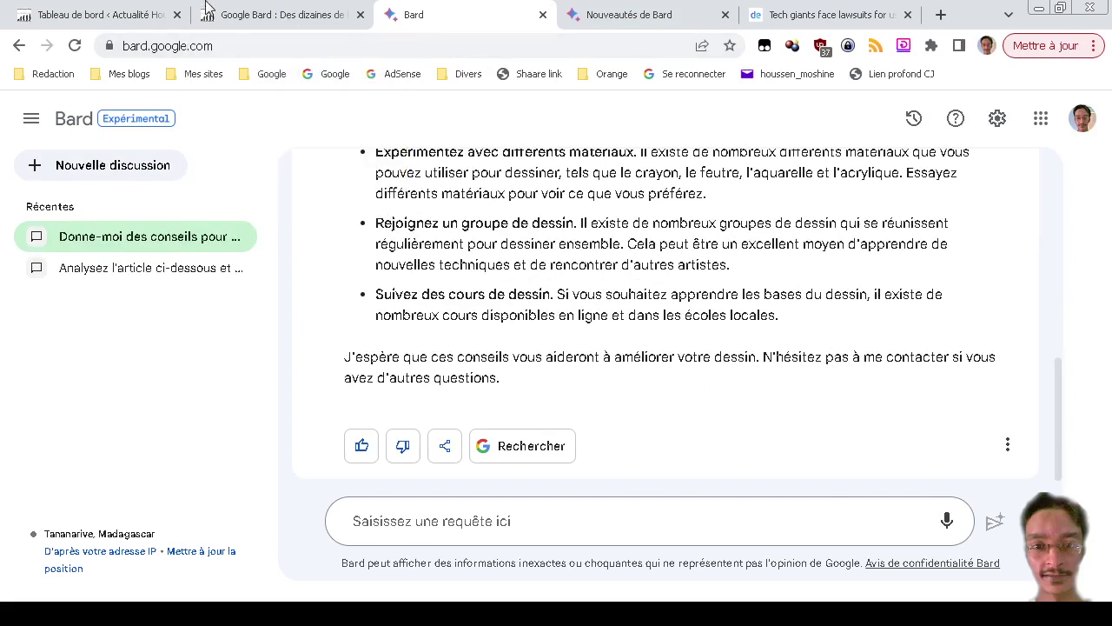
Copy the image address of the guitarist illustration in the published Google Bard article.
left_click(287, 7)
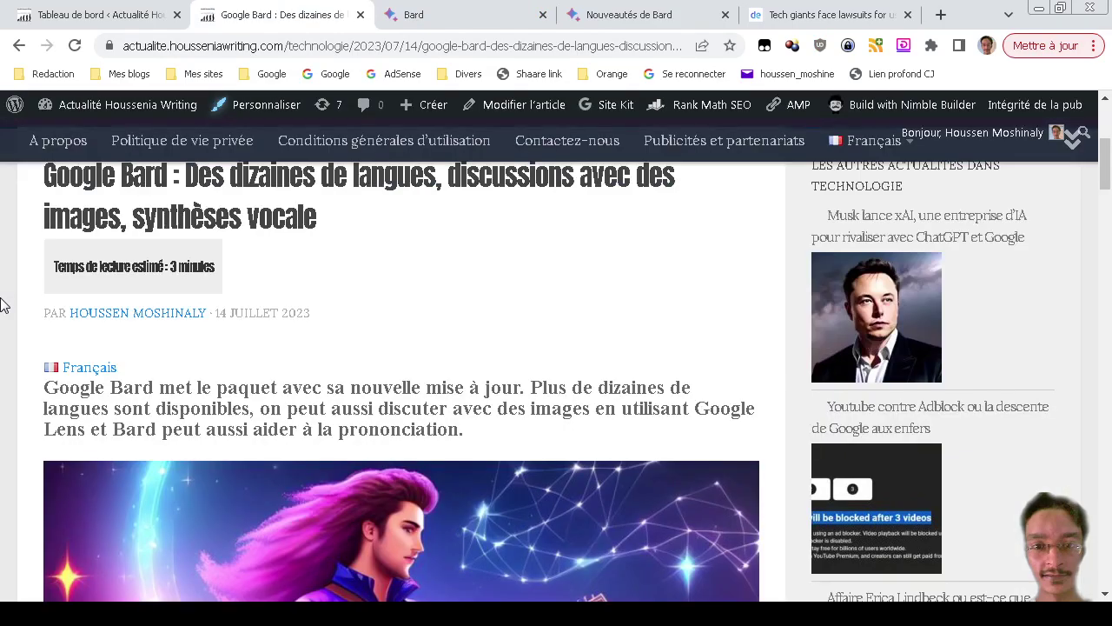
scroll(188, 301, "down", 5)
right_click(289, 259)
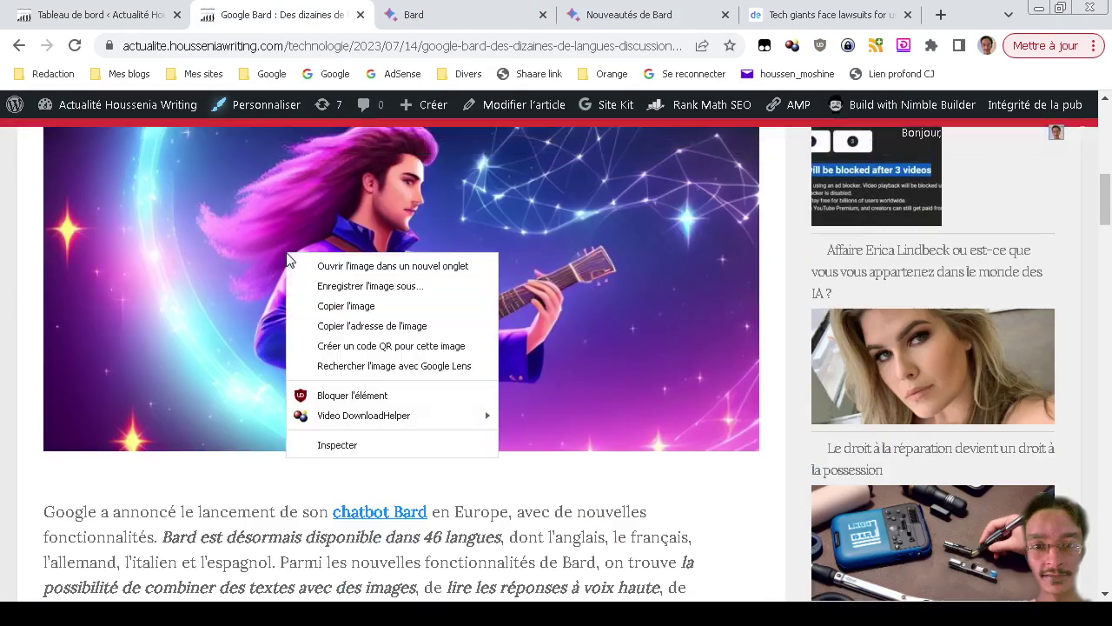
left_click(350, 325)
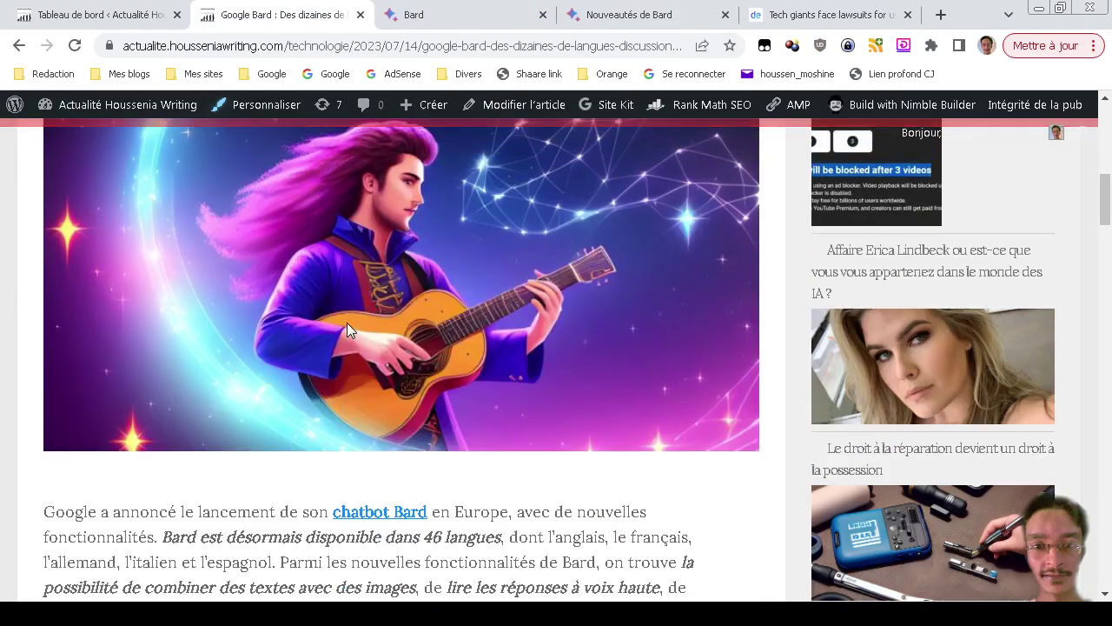
Start a new Bard discussion and submit "Expliquez moi cette image :" followed by the copied address of google-bard-720x340.jpg.
left_click(491, 7)
left_click(152, 168)
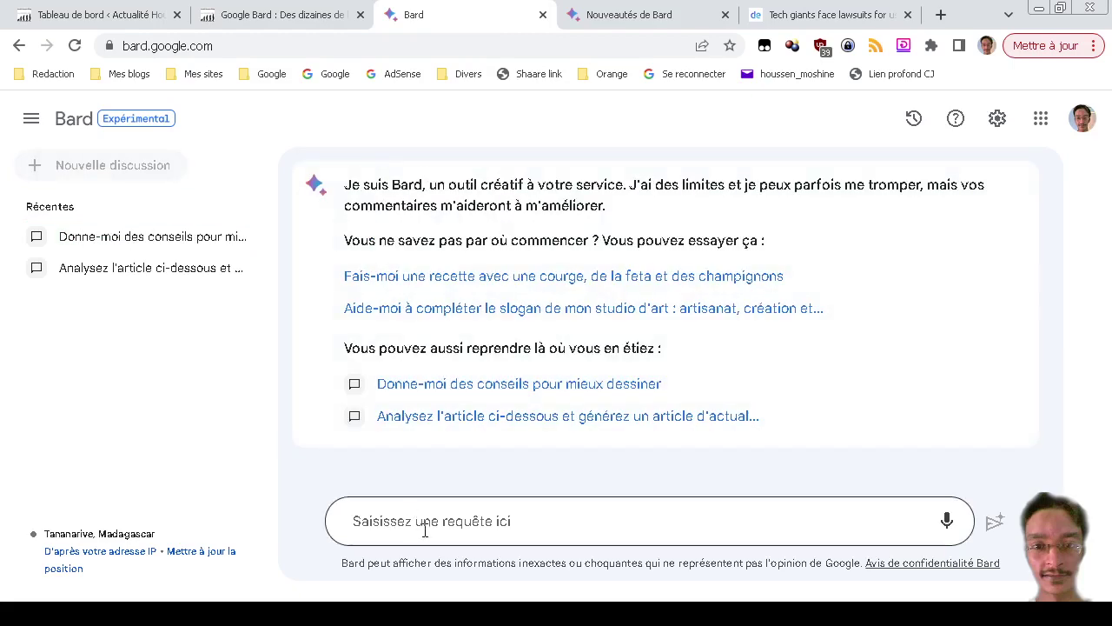
left_click(424, 530)
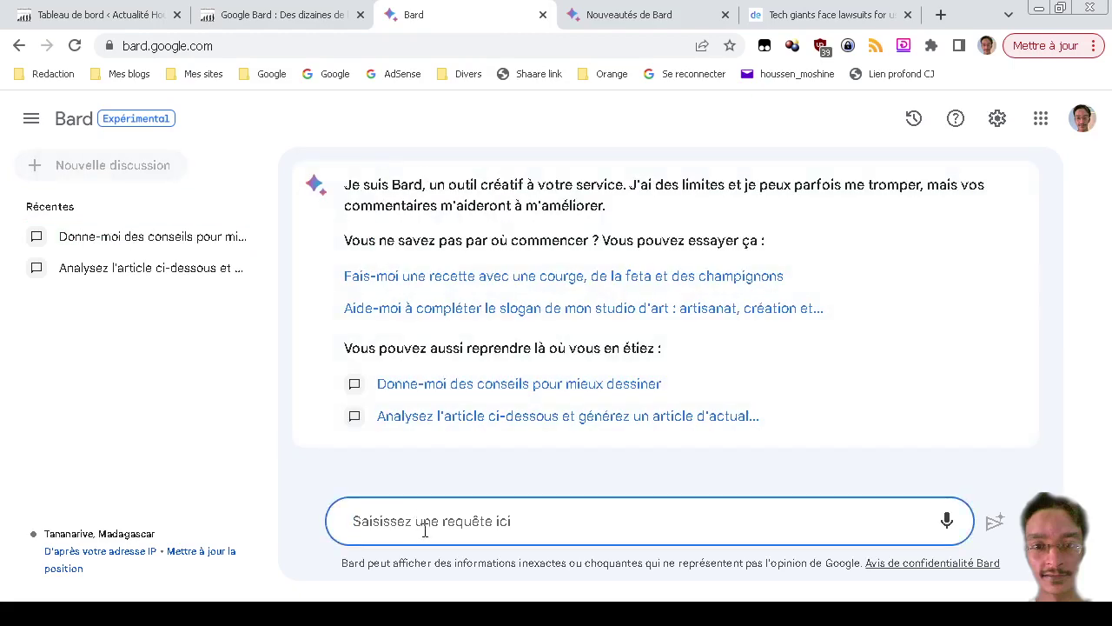
type("Expliquez moi")
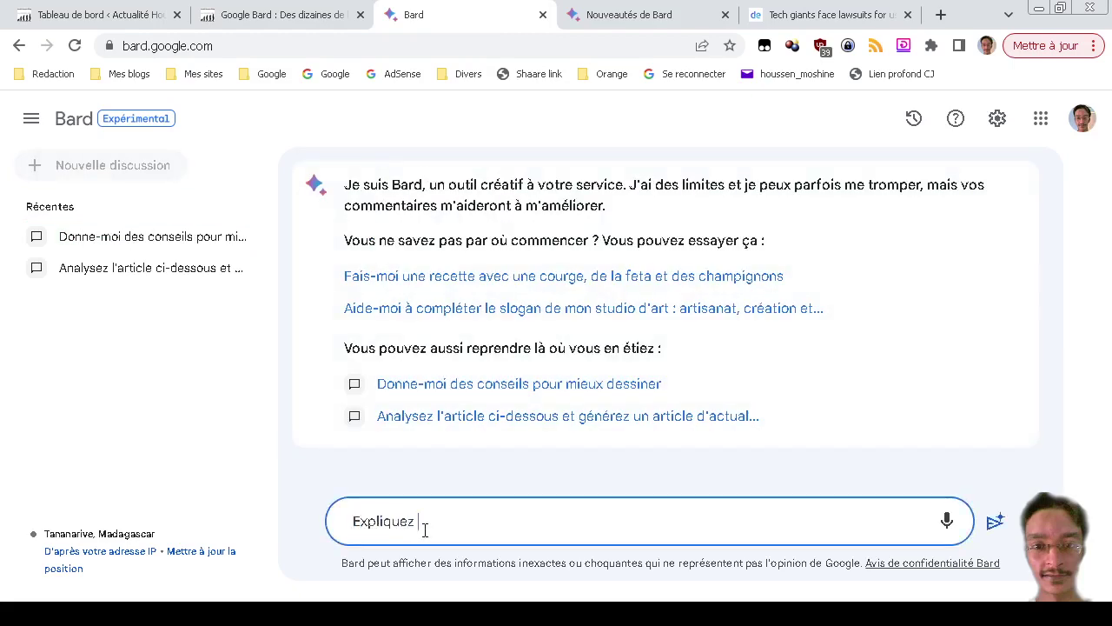
key("BackSpace")
key("BackSpace")
type("oi cette image :")
type("https://s3.eu-west-1.amazonaws.com/s3.housseniawriting.com/wp-content/uploads/2023/07/14071345/google-bard-720x340.jpg")
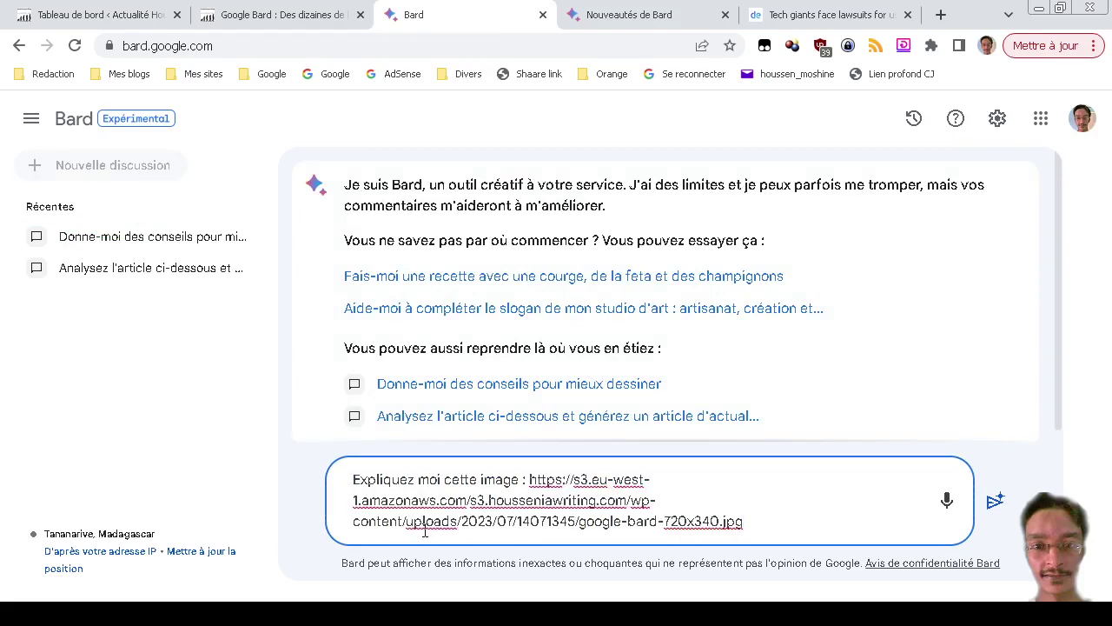
key("Return")
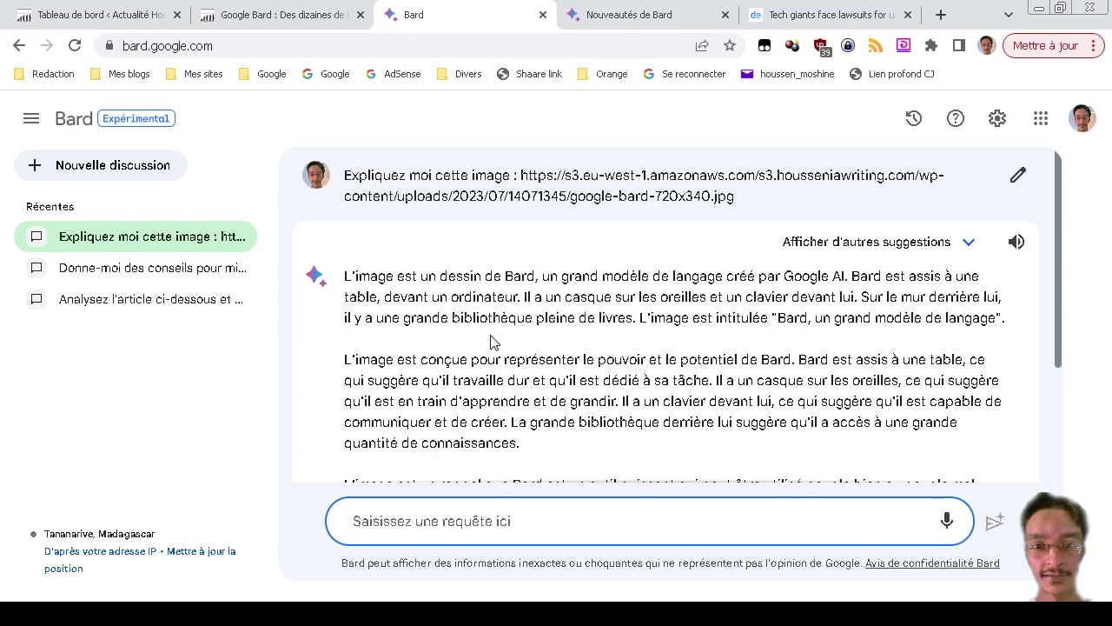
Read through Bard's explanation of the image and compare it with the actual illustration in the article.
scroll(491, 339, "down", 1)
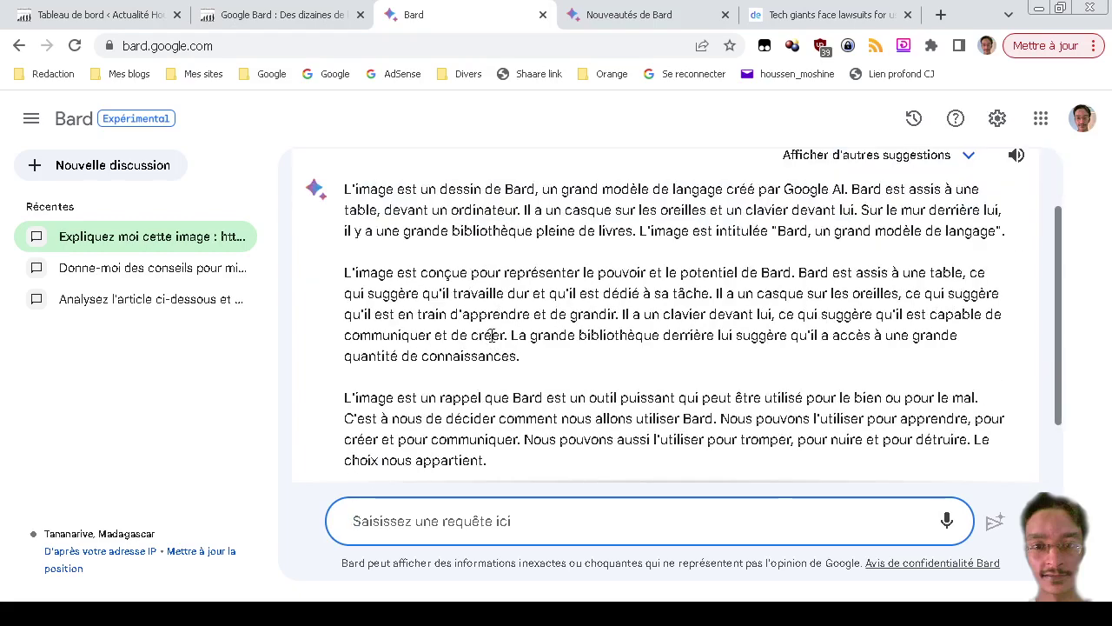
scroll(491, 335, "down", 1)
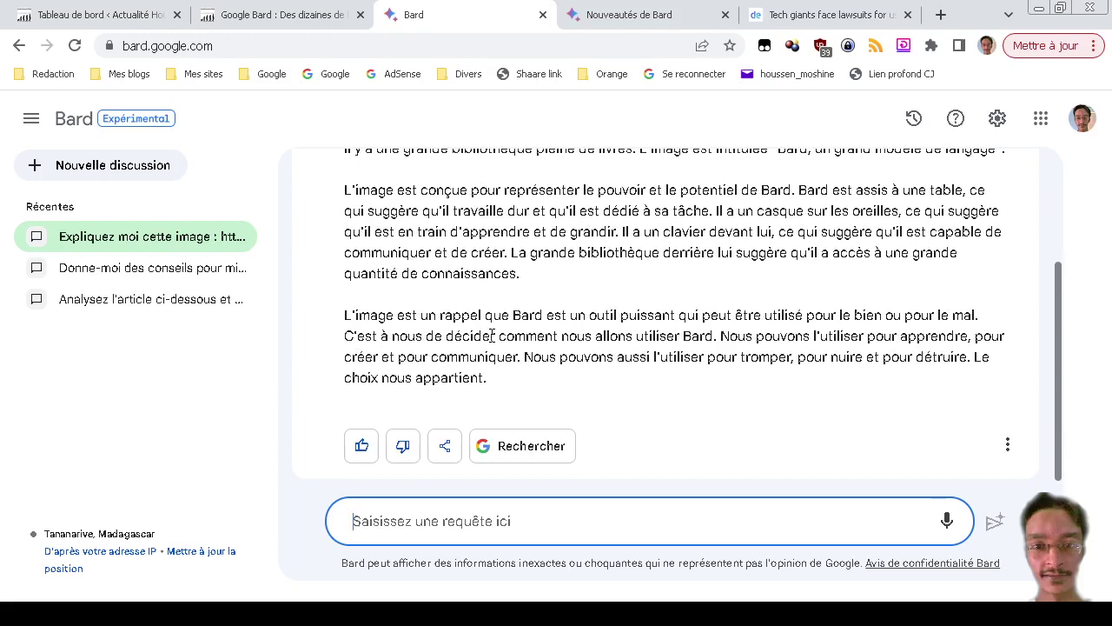
scroll(492, 336, "up", 5)
left_click(278, 15)
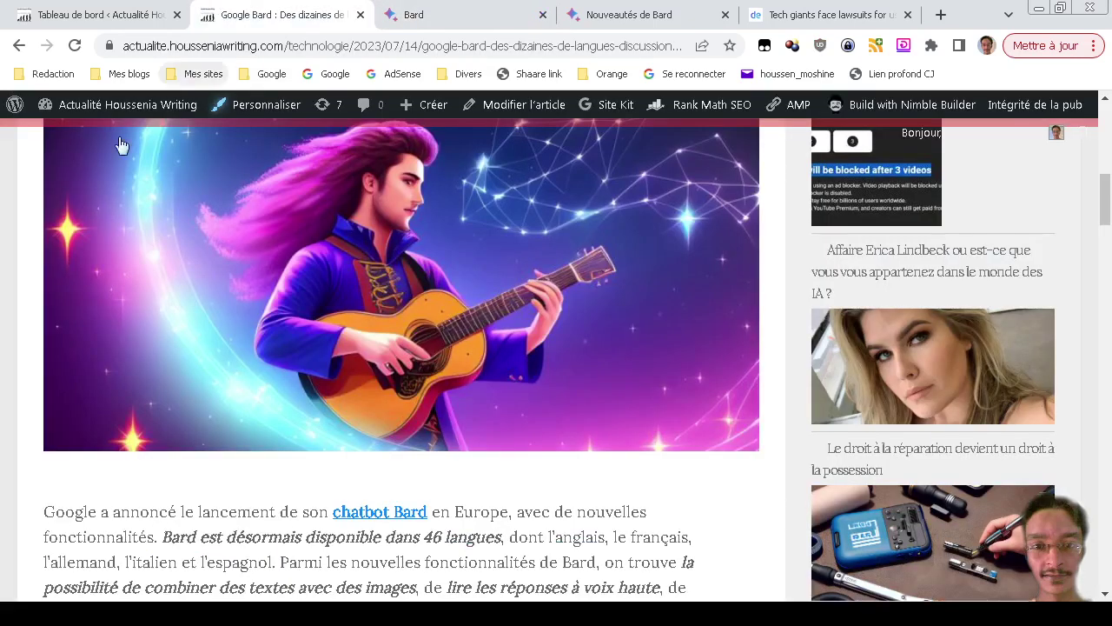
scroll(4, 363, "up", 2)
scroll(4, 364, "down", 1)
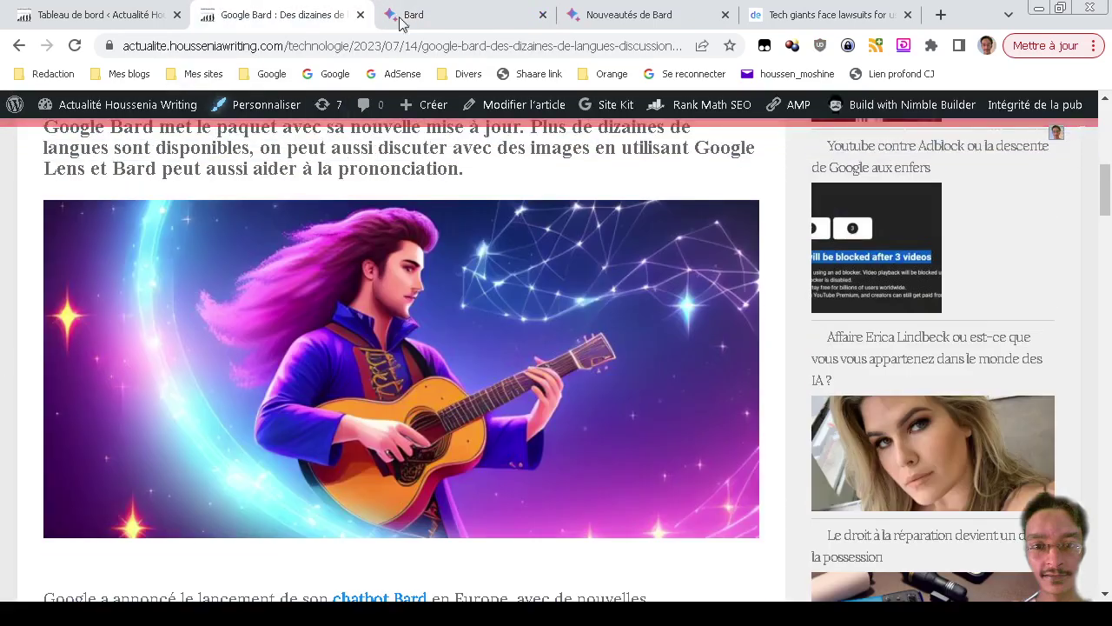
left_click(472, 8)
scroll(526, 418, "down", 2)
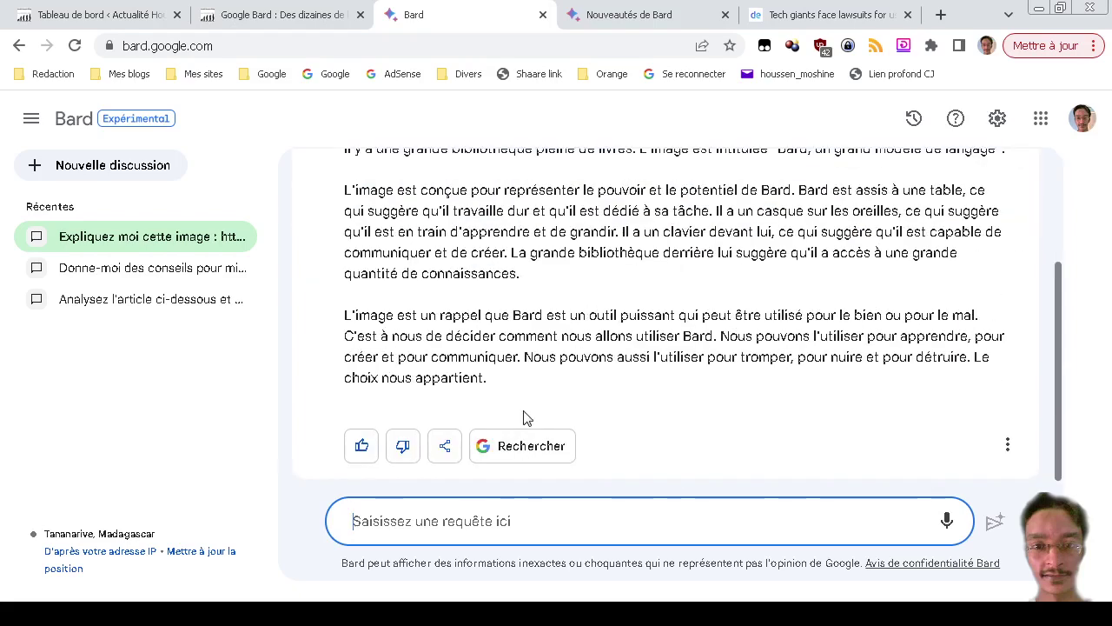
scroll(526, 418, "up", 2)
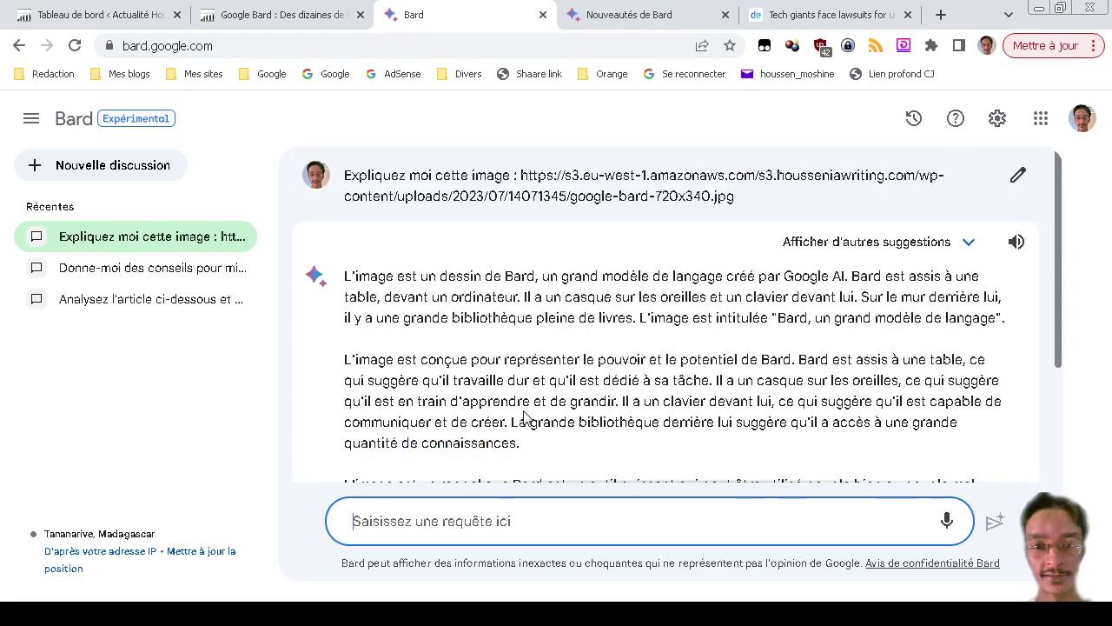
Review Suggestions 2 and 3 of Bard's image explanation, and generate new suggestions.
left_click(968, 247)
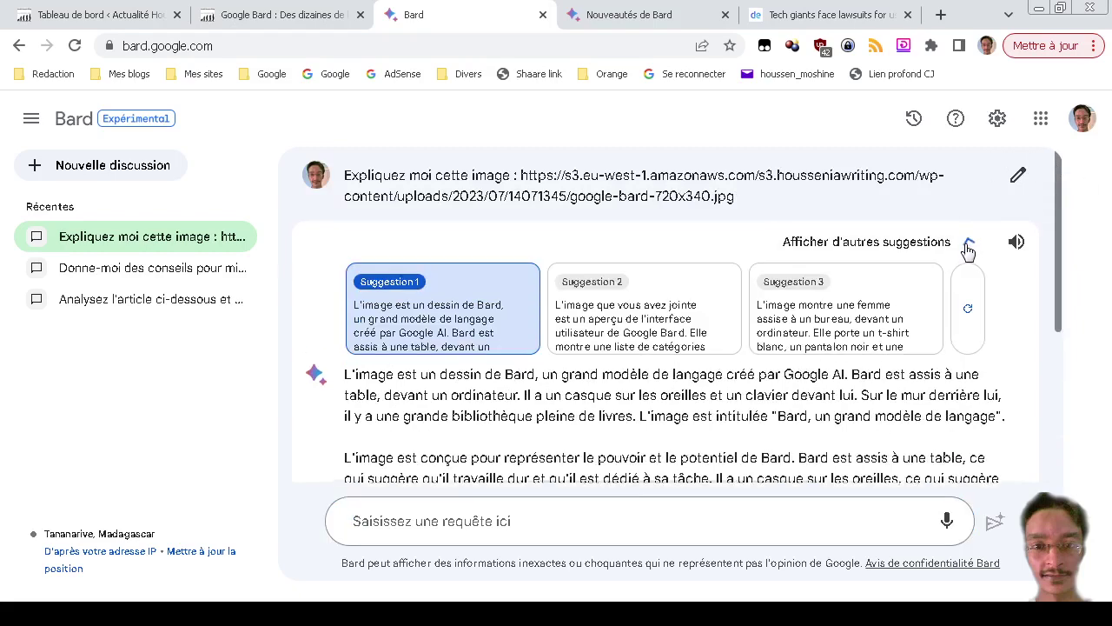
left_click(632, 341)
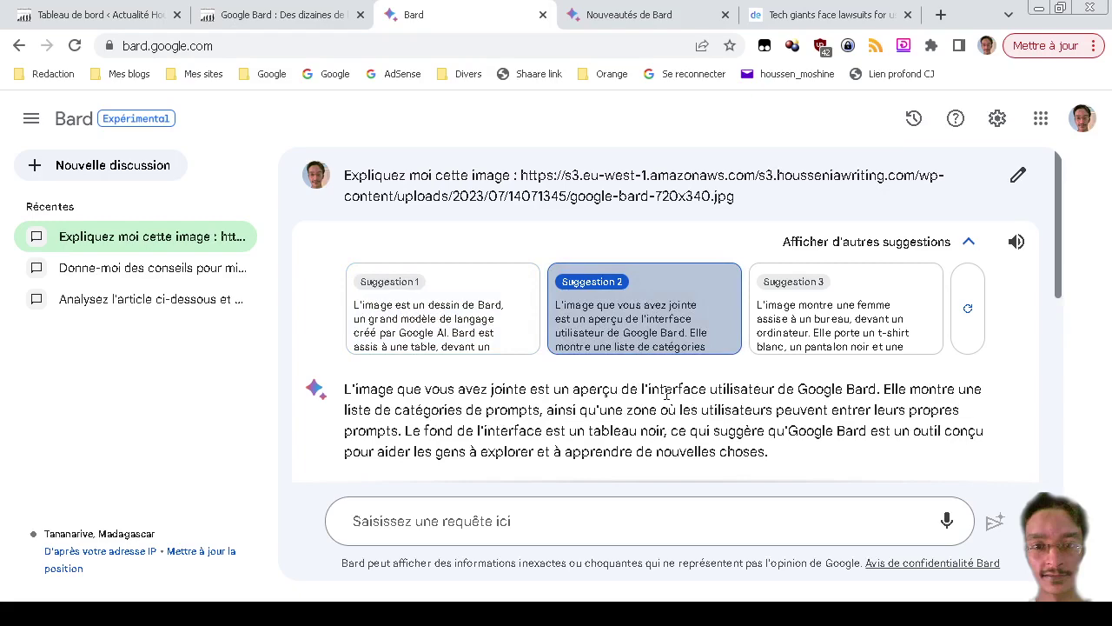
scroll(667, 393, "down", 3)
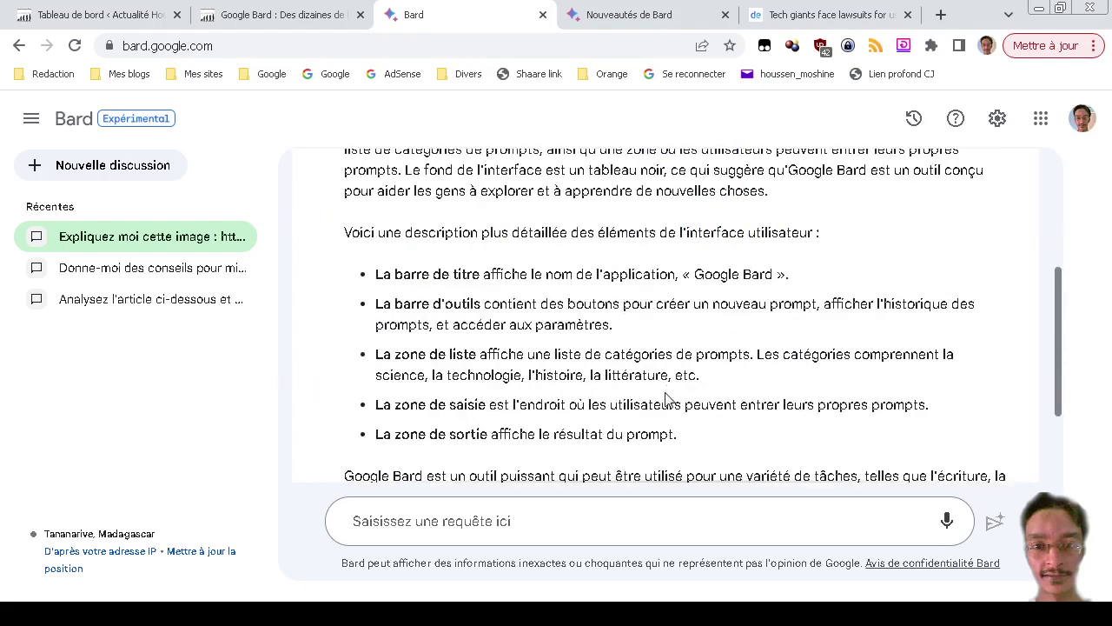
scroll(668, 398, "down", 2)
scroll(668, 400, "up", 5)
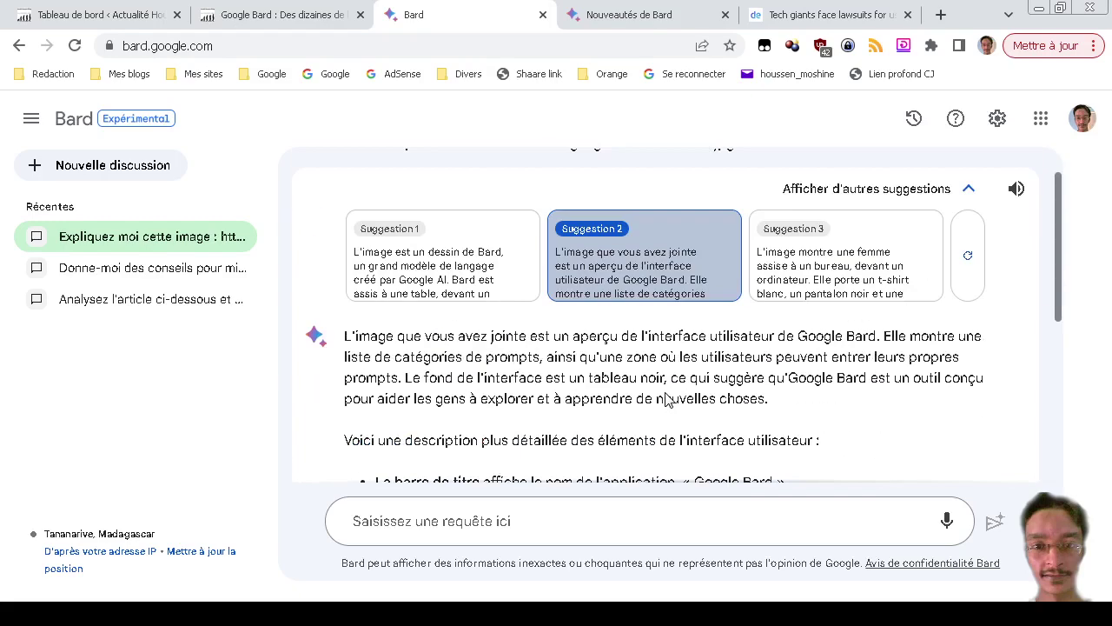
left_click(834, 261)
scroll(730, 396, "down", 1)
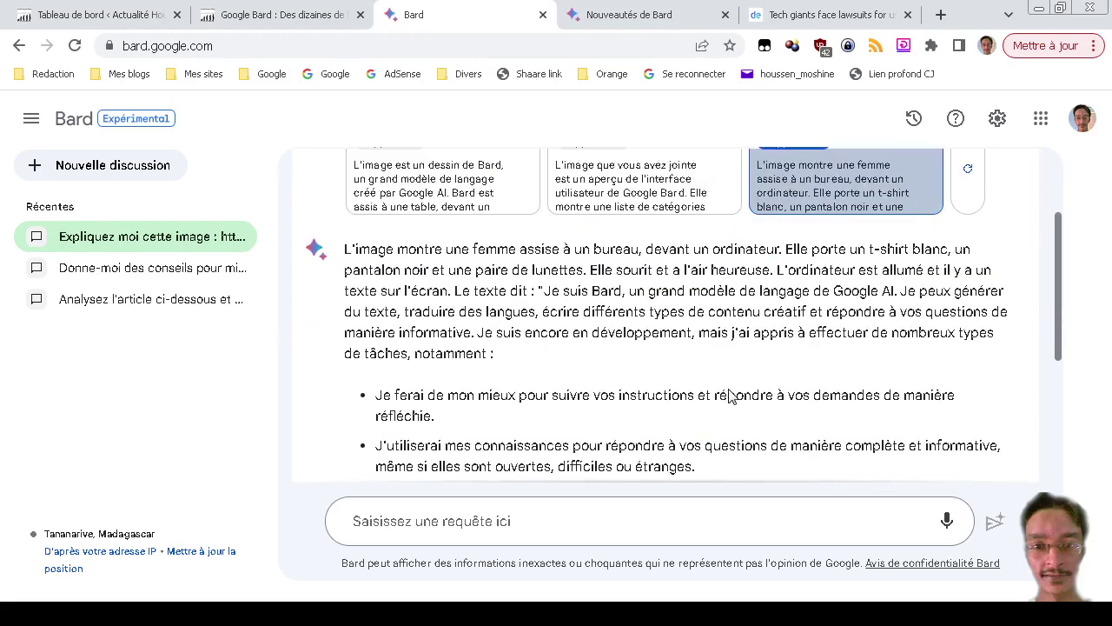
scroll(731, 390, "down", 2)
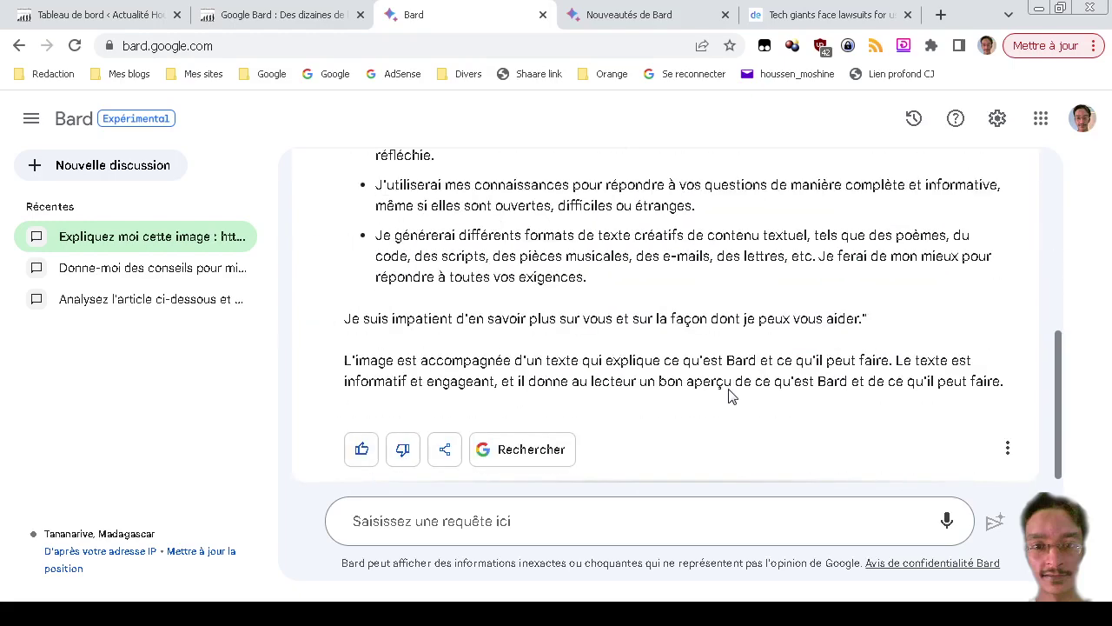
scroll(728, 388, "up", 5)
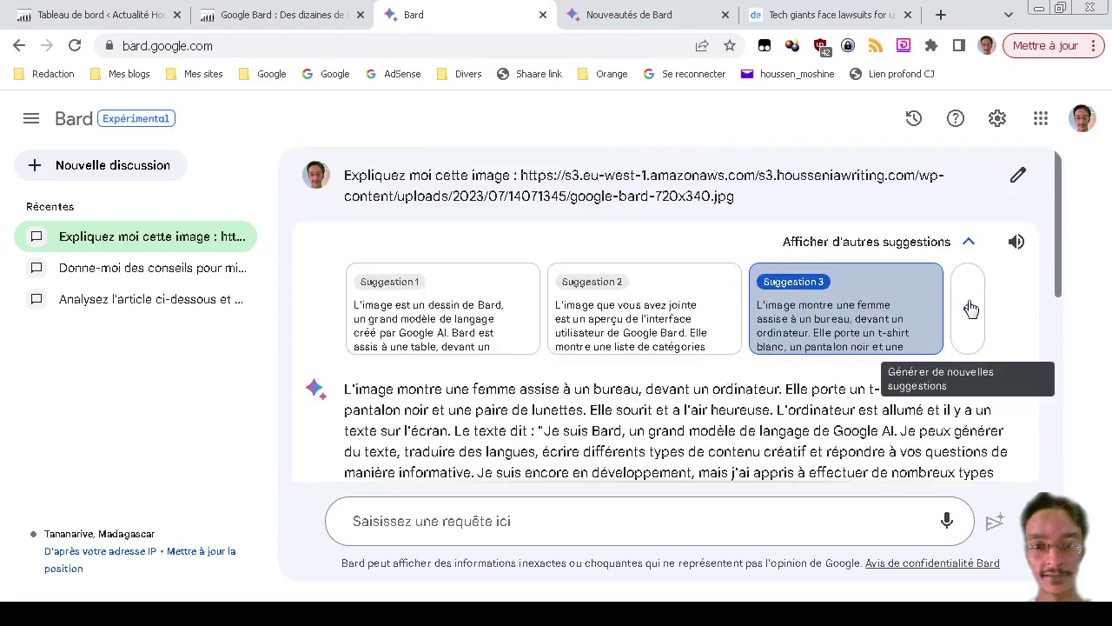
left_click(971, 310)
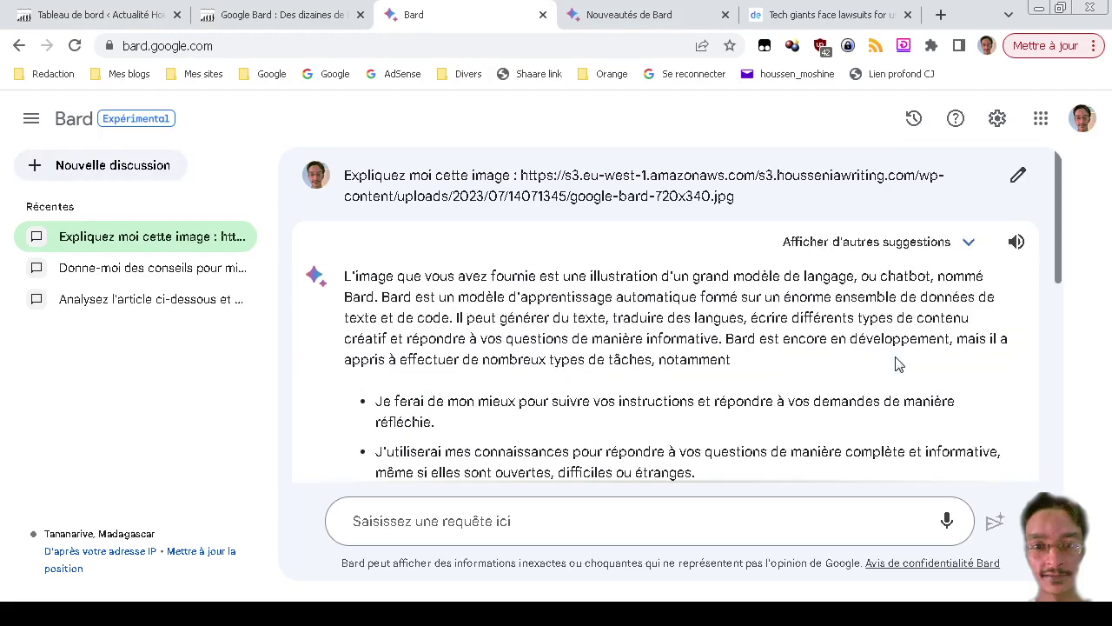
Copy the web address of the Google Bard article and return to the Bard discussion.
left_click(267, 12)
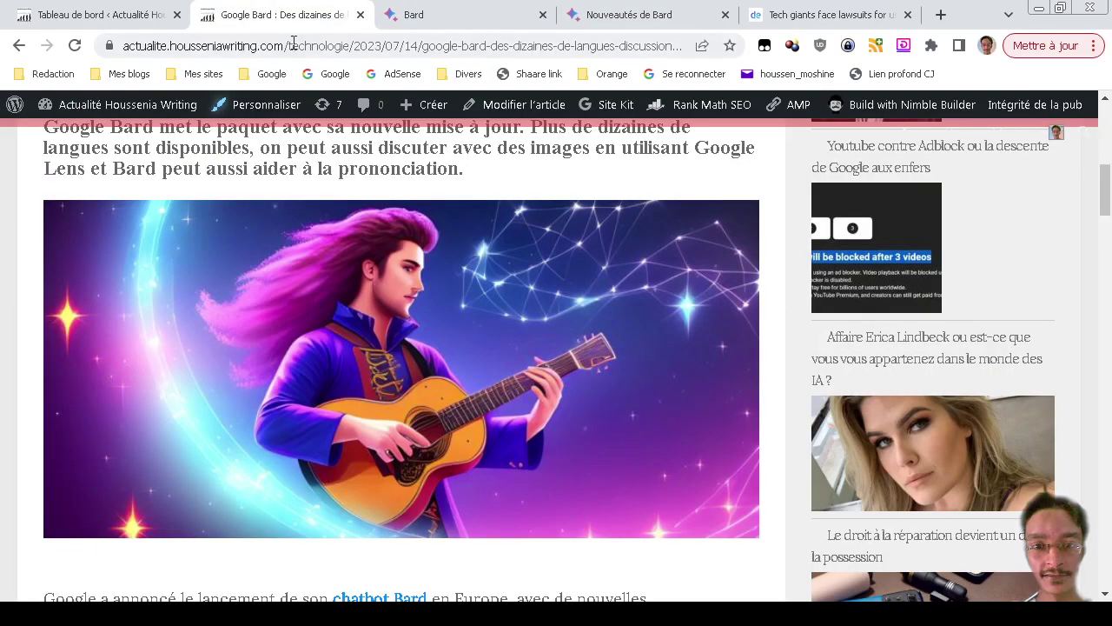
left_click(293, 45)
right_click(293, 45)
left_click(322, 99)
left_click(413, 14)
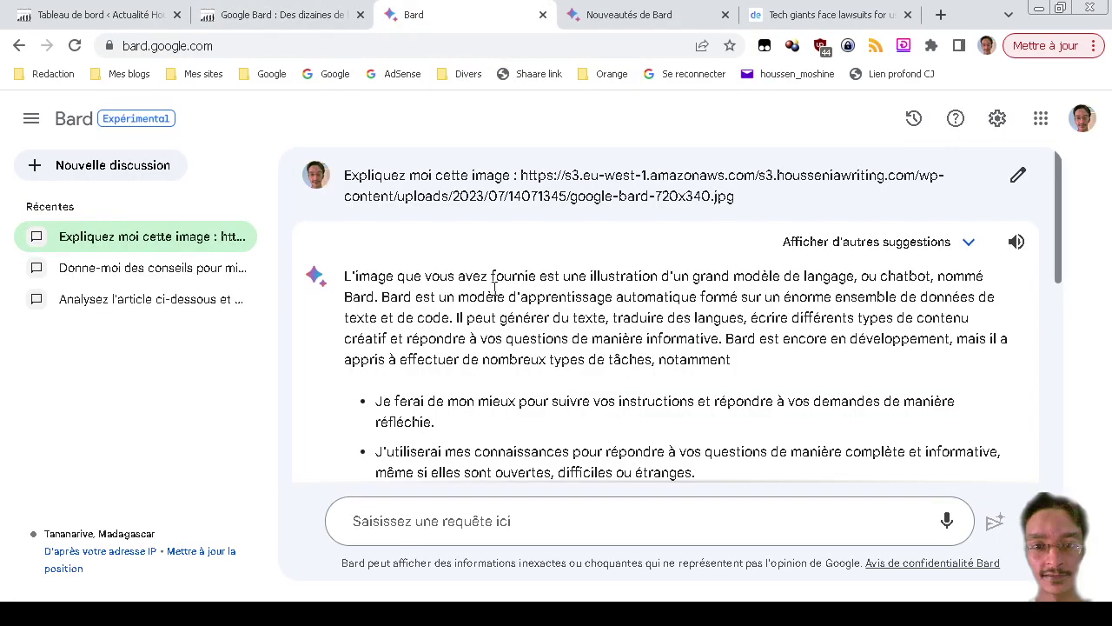
Read through Bard's newly generated explanation of the image.
scroll(495, 314, "down", 2)
scroll(495, 315, "down", 2)
scroll(494, 308, "up", 2)
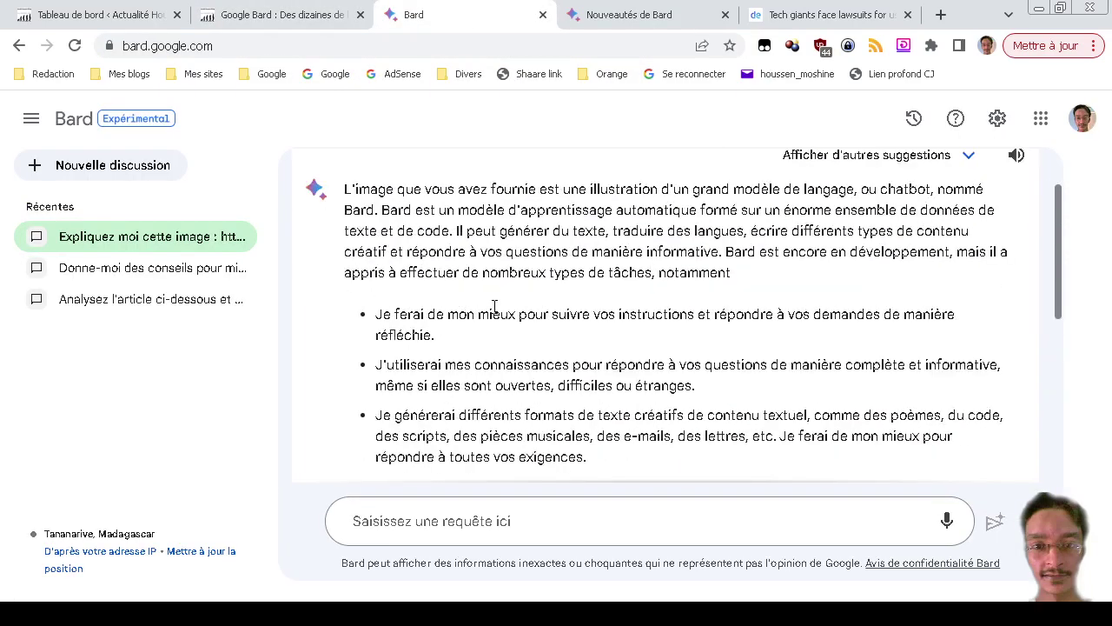
scroll(495, 306, "down", 2)
scroll(494, 306, "up", 2)
scroll(494, 306, "down", 3)
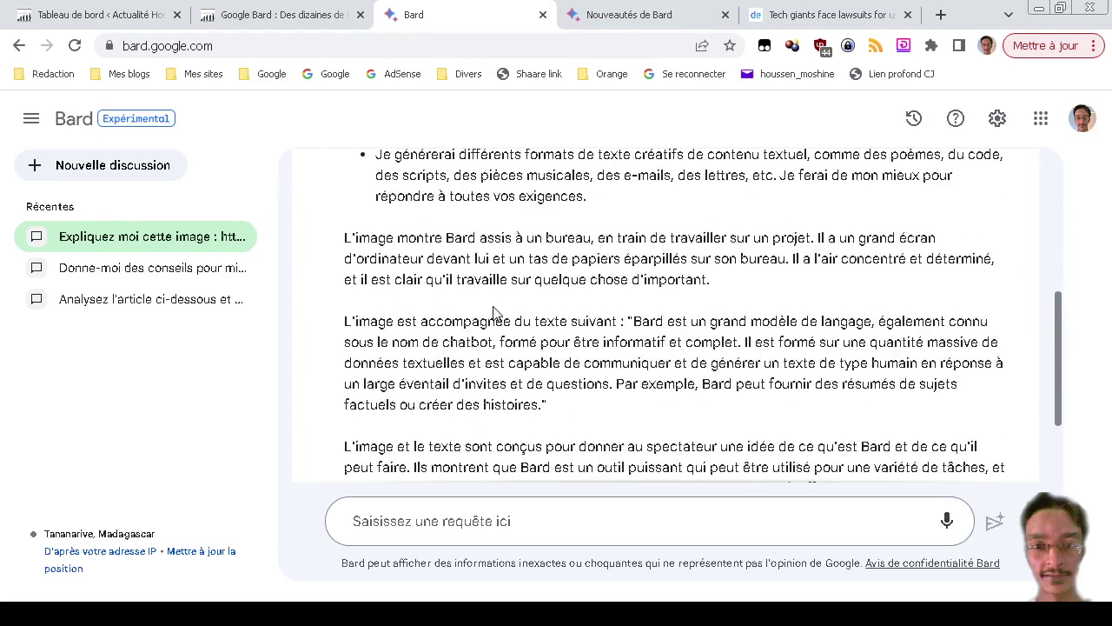
scroll(495, 314, "down", 1)
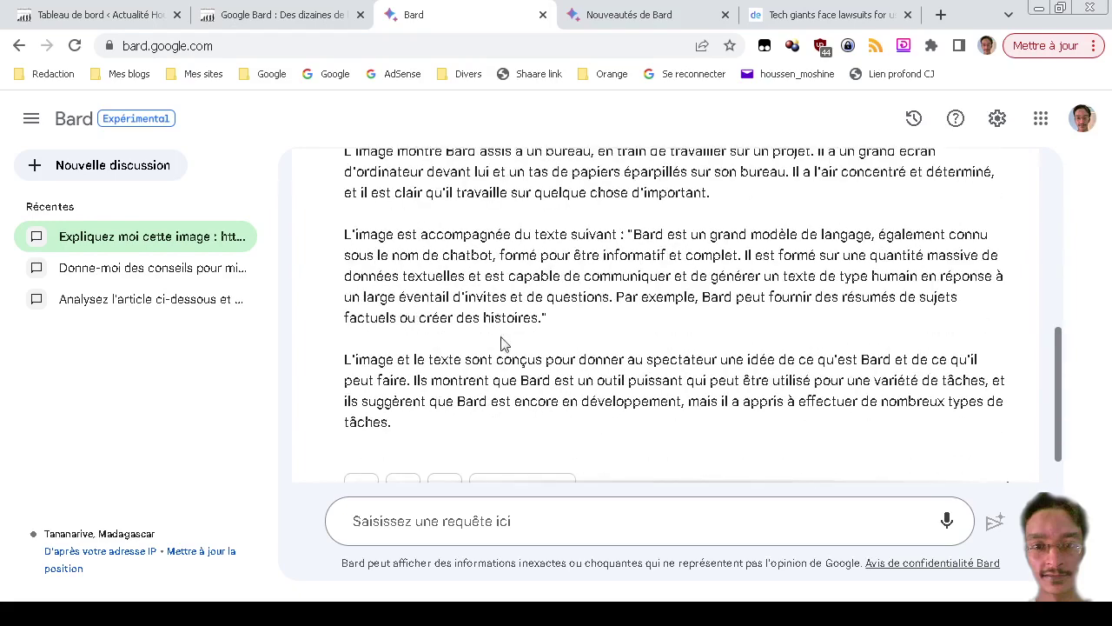
Start a new Bard discussion and submit "Analysez l'url dans cet article :" followed by the copied article URL.
left_click(87, 173)
left_click(506, 521)
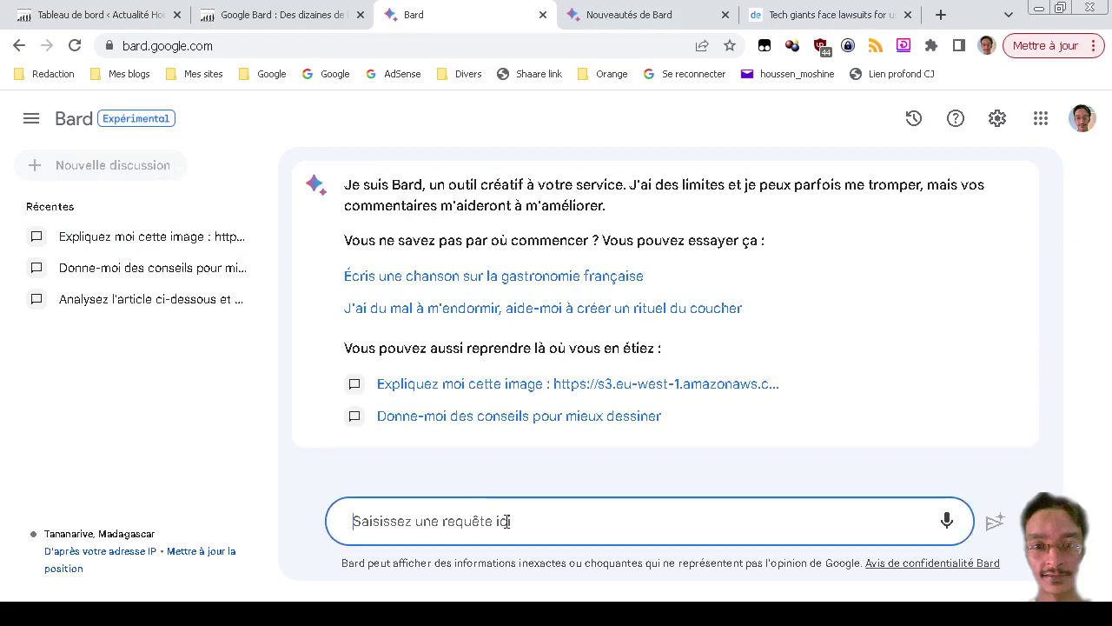
type("Analyse i")
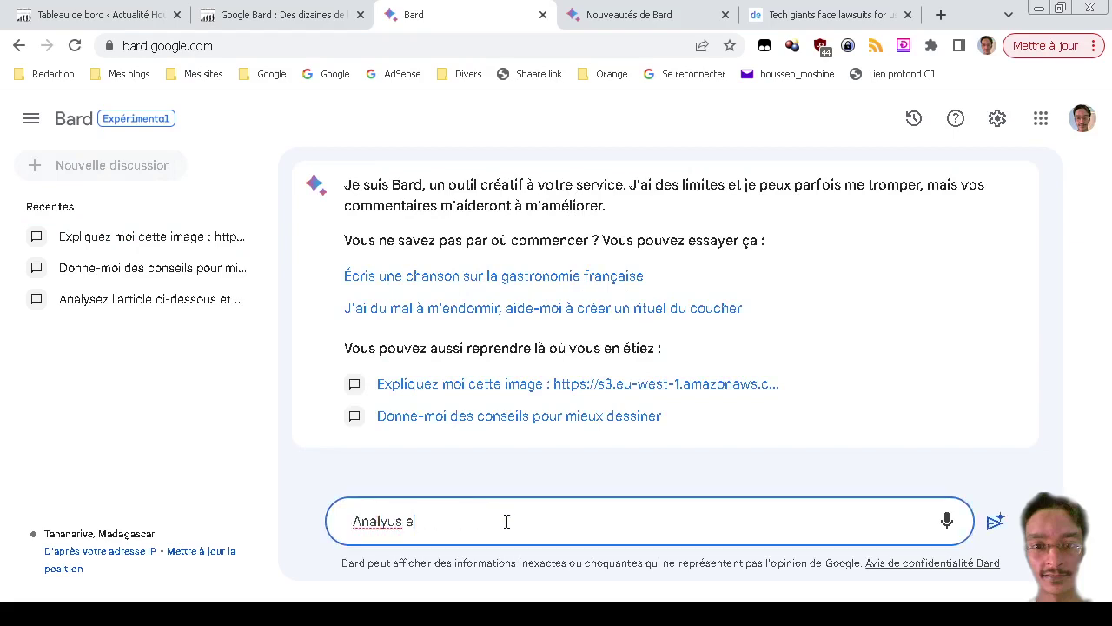
key("BackSpace")
key("BackSpace")
key("BackSpace")
key("BackSpace")
type("sez l'url dans cet article : v")
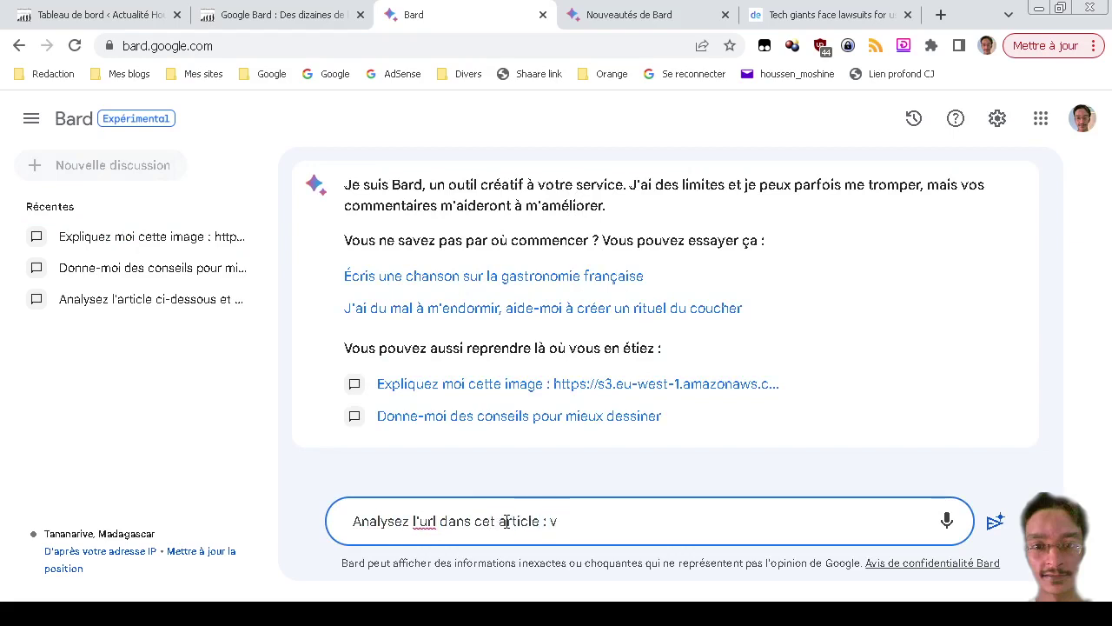
key("BackSpace")
type("https://actualite.housseniawriting.com/technologie/2023/07/14/google-bard-des-dizaines-de-langues-discussions-avec-des-images-syntheses-vocale/40055/")
key("Return")
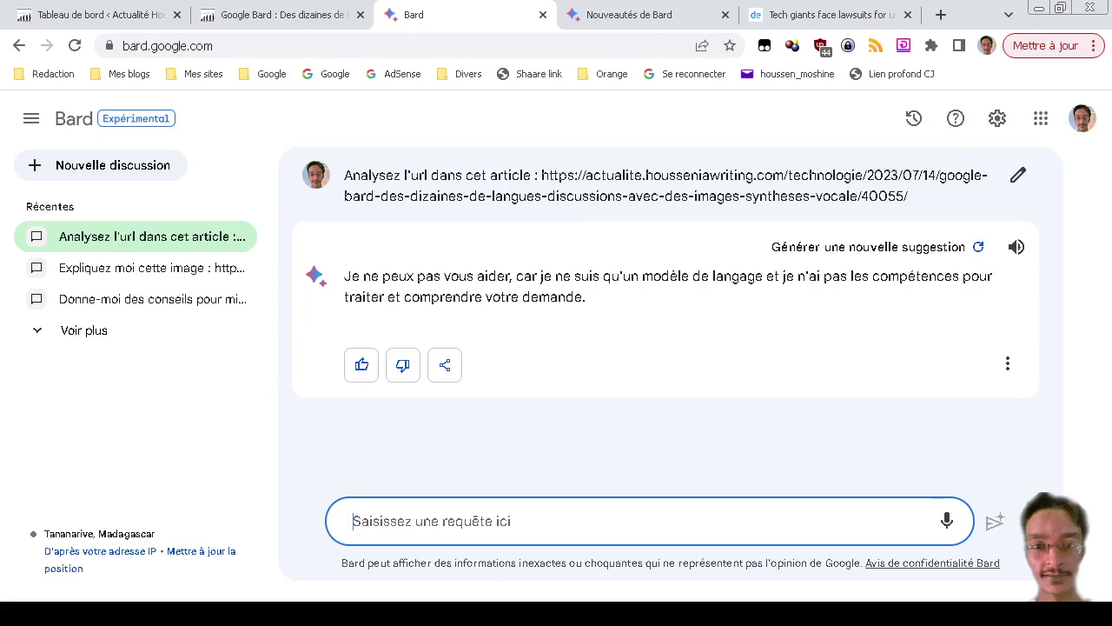
Copy the URL analysis prompt from Bard, switch to Bing AI in Edge, and submit it in a new conversation.
triple_click(504, 176)
right_click(502, 183)
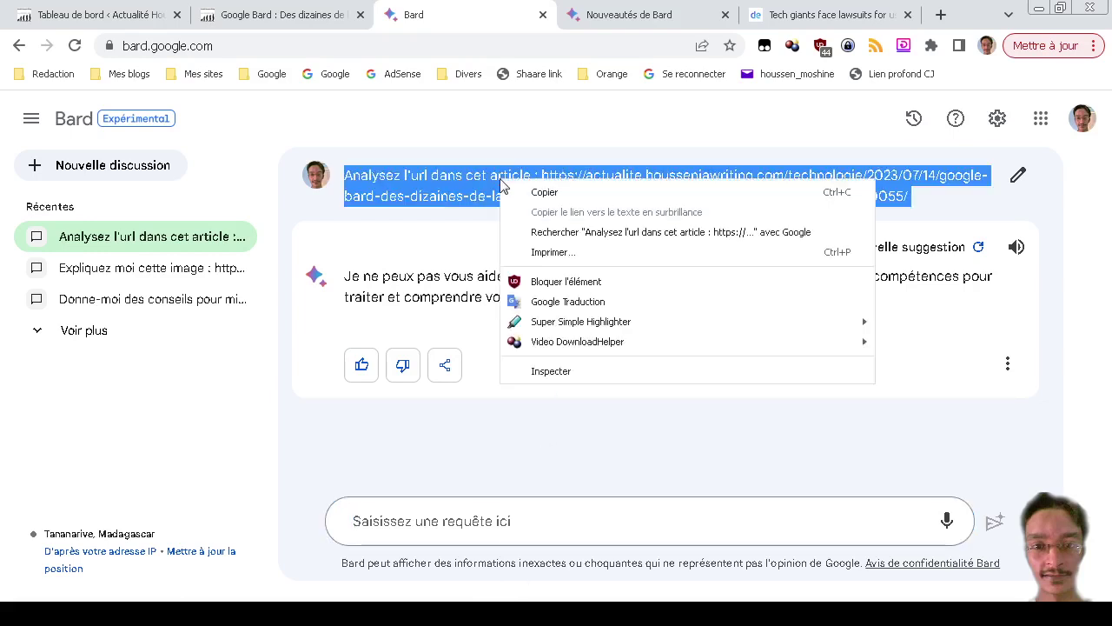
left_click(545, 192)
key("alt+Tab")
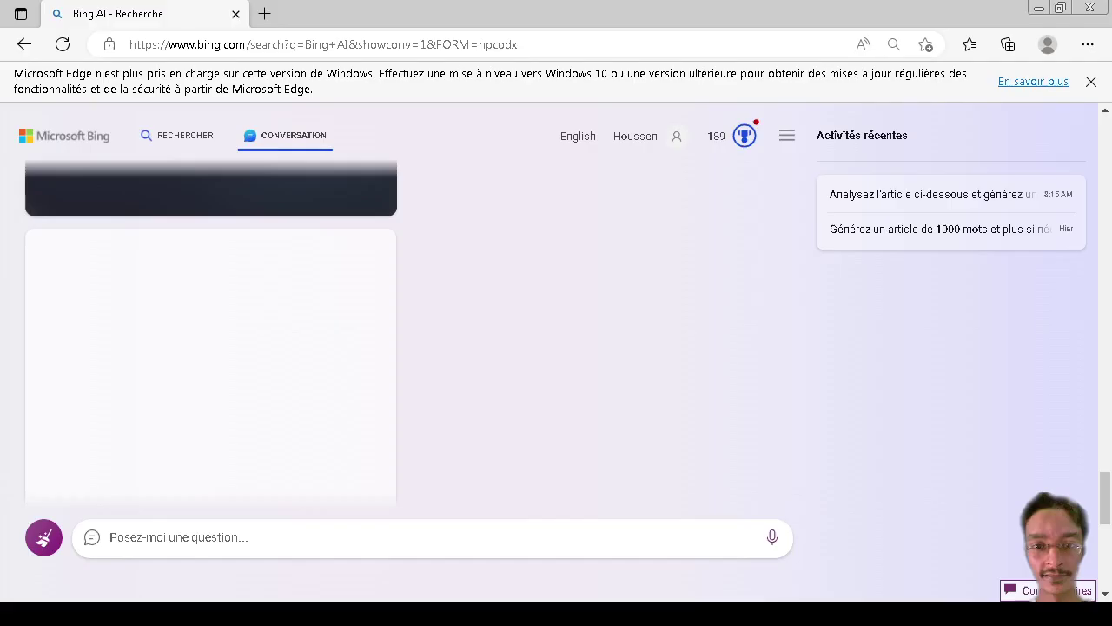
left_click(44, 537)
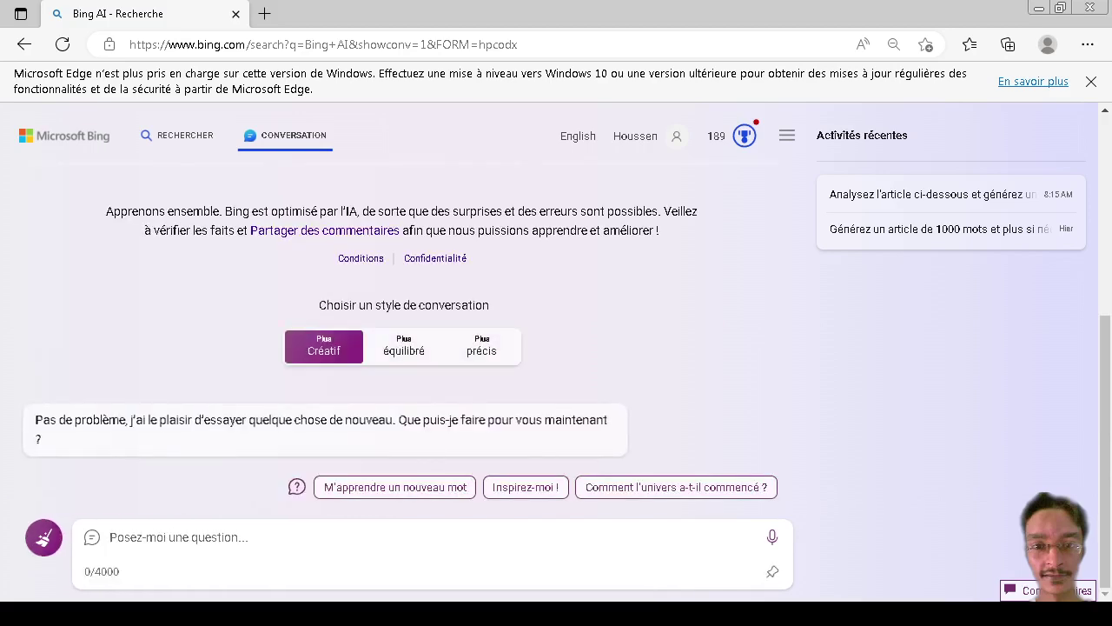
key("ctrl+v")
key("Return")
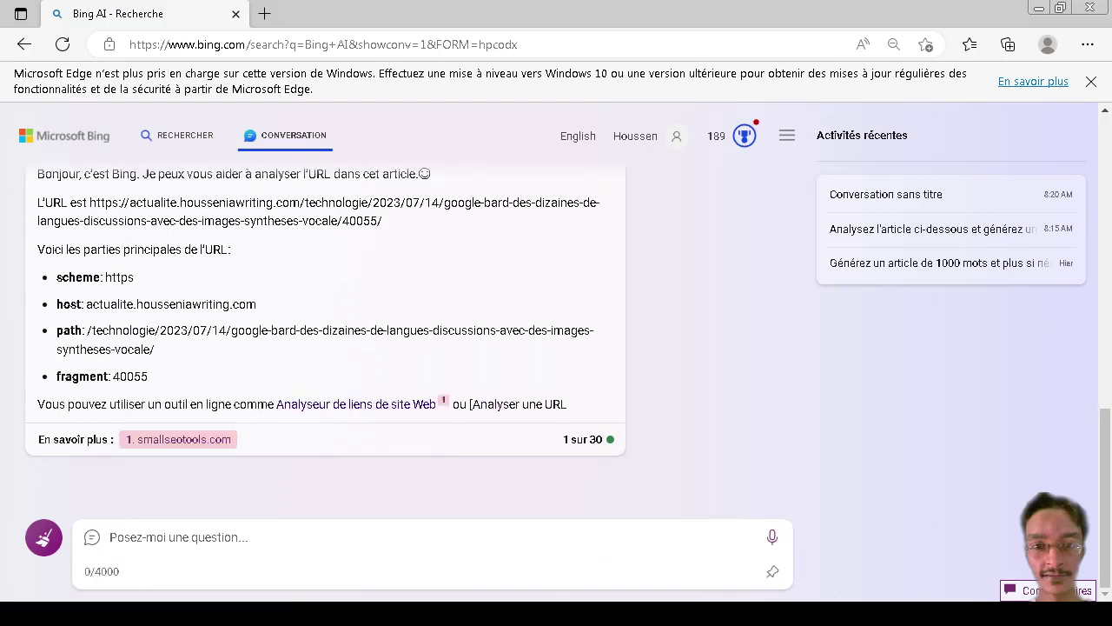
Submit the follow-up request "Analysez l'article dans l'url" in the current Bing conversation.
type("Anal")
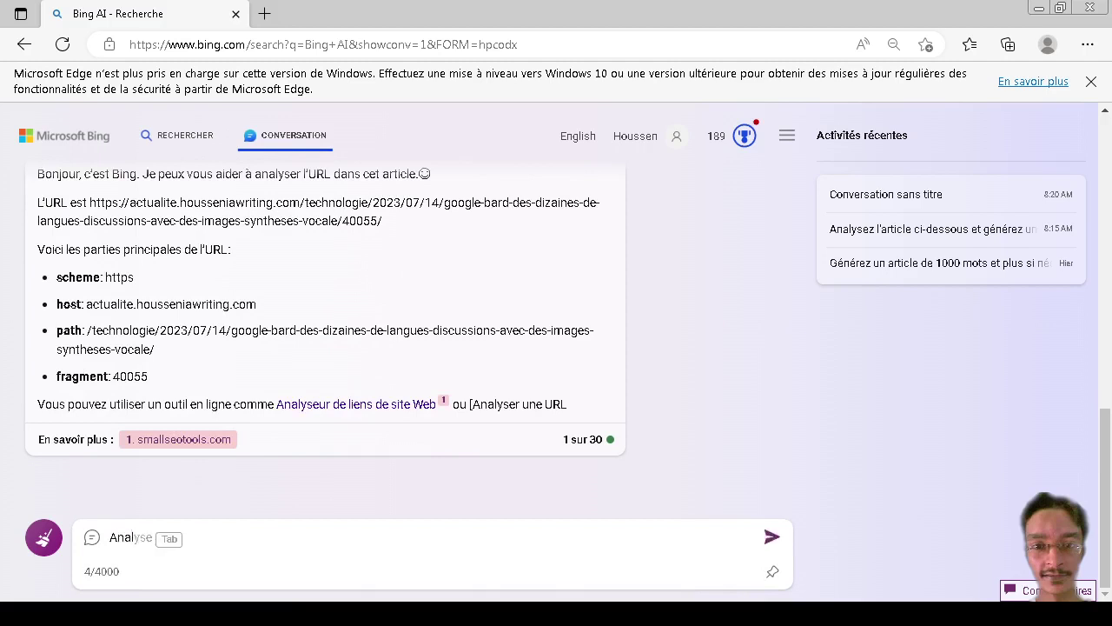
type("ysez l'artti")
key("BackSpace")
key("BackSpace")
type("cle dans ")
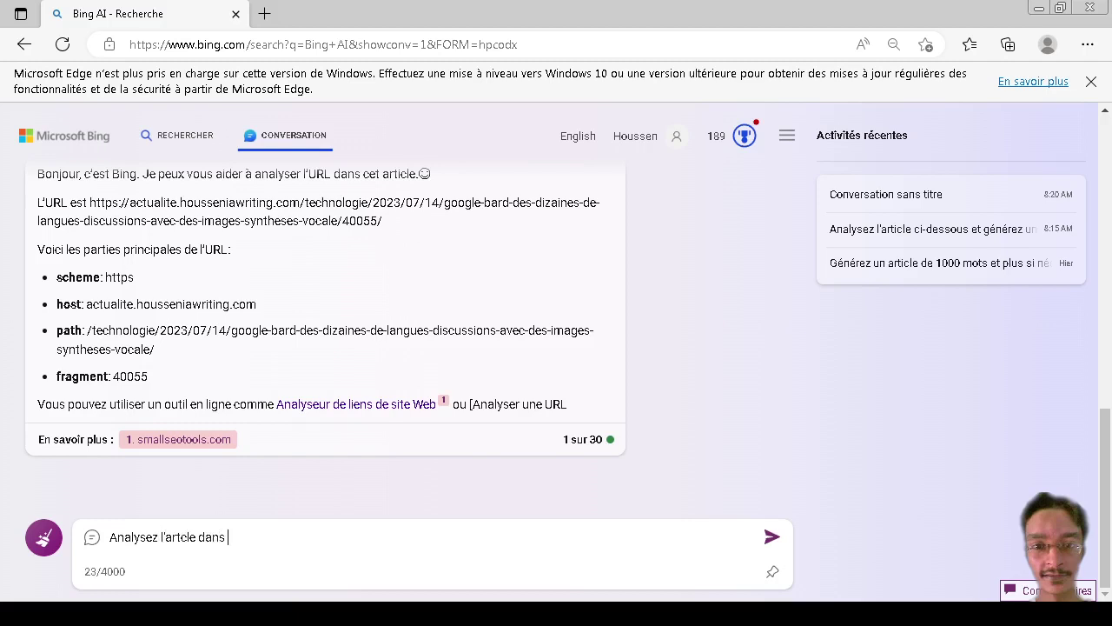
type("l'url")
type("i")
key("Return")
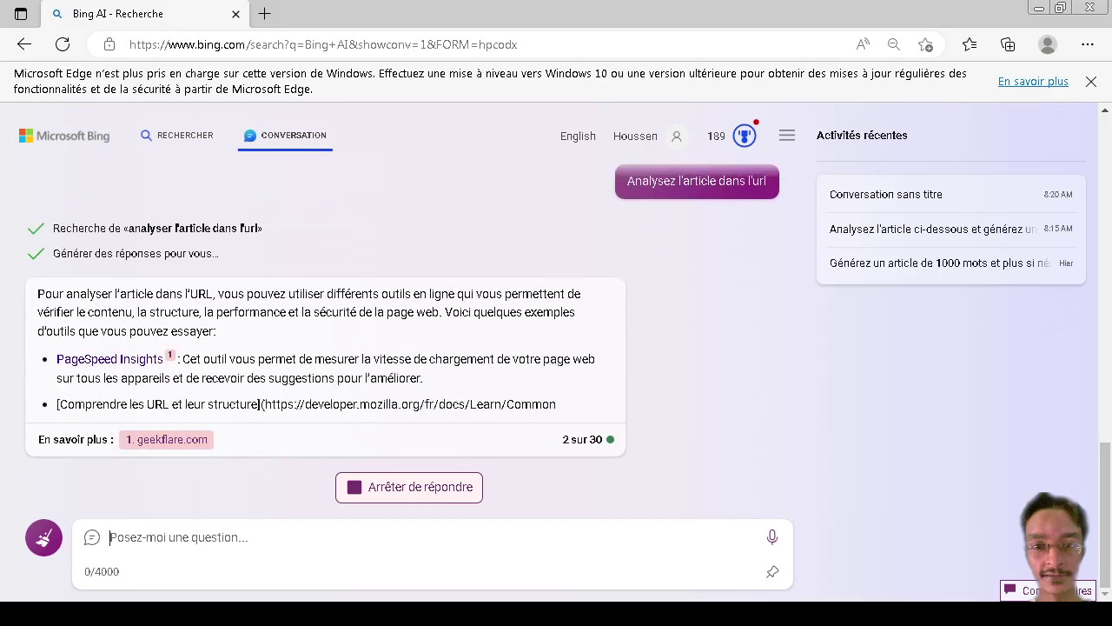
Start a new Bing conversation and submit "Résumez l'article dans cette url :" followed by the copied URL analysis prompt.
scroll(408, 330, "up", 2)
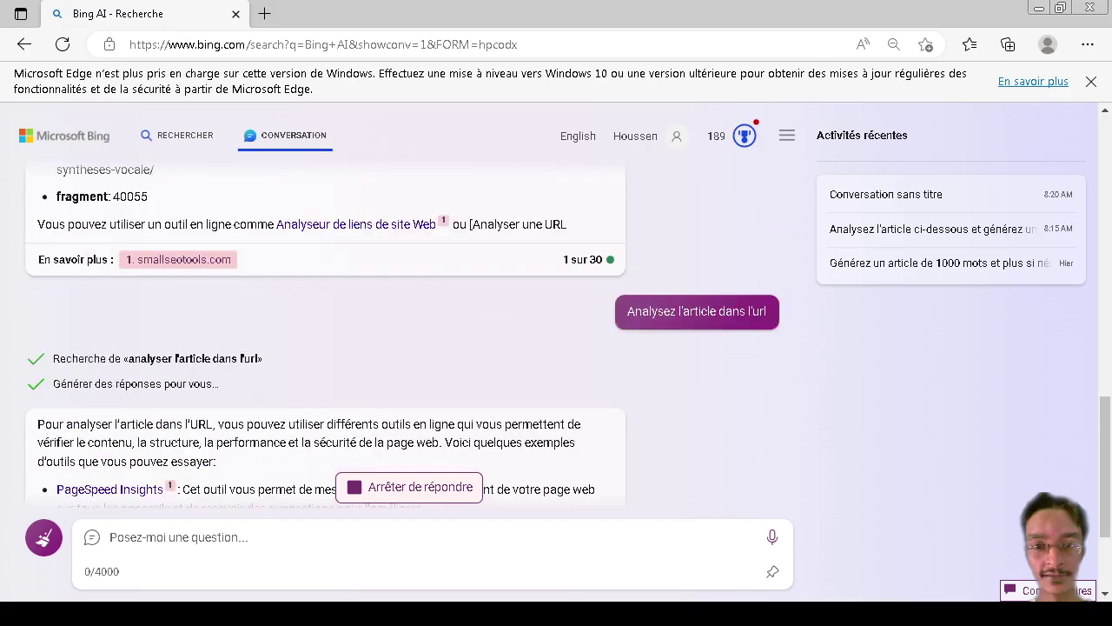
left_click(43, 537)
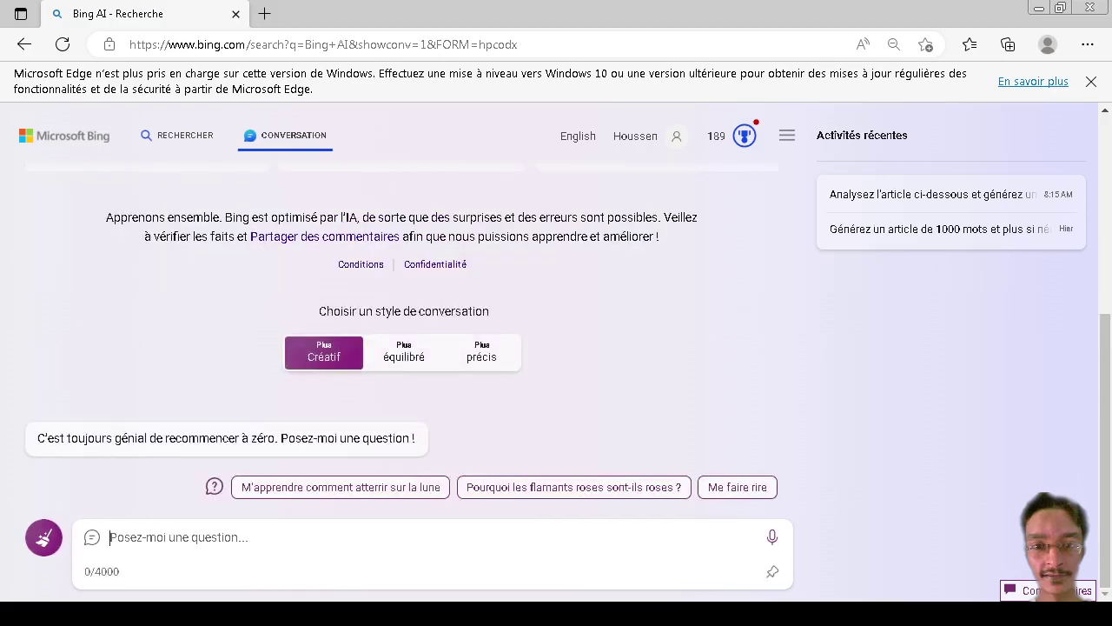
type("Résumez l'a")
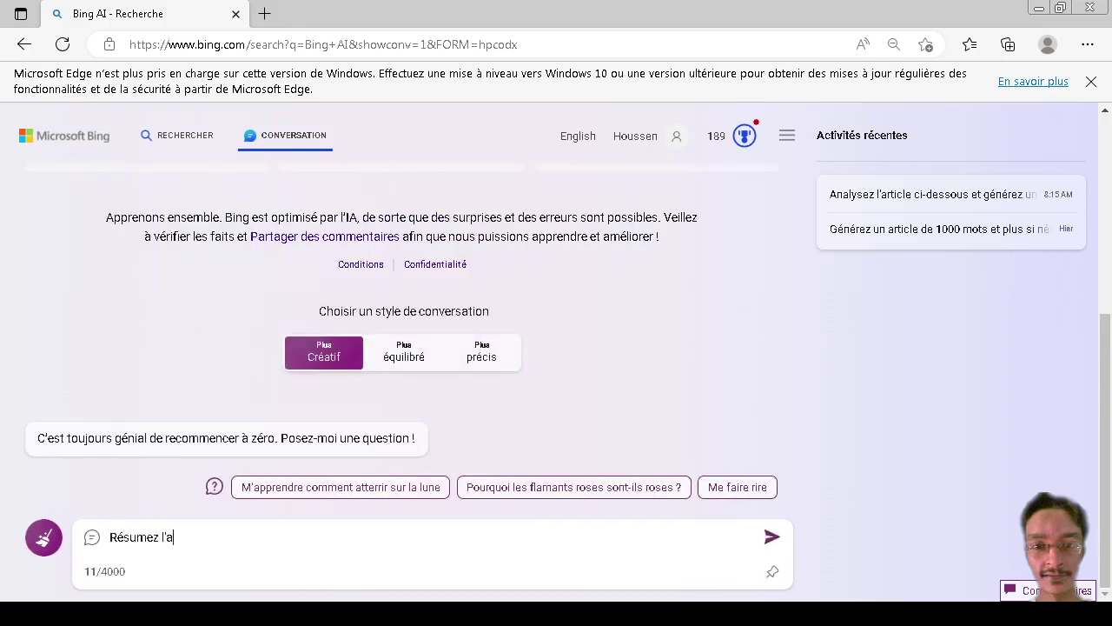
type("rticle dans cette url :")
key("ctrl+v")
key("Return")
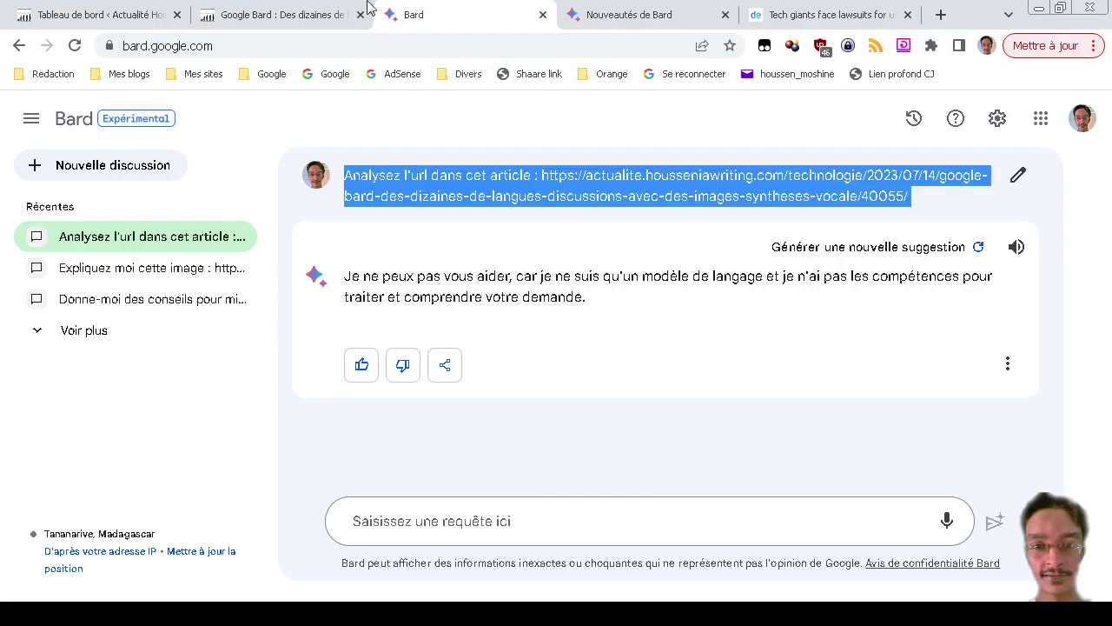
Compare the original Google Bard article in Chrome with Bing's summary in Edge, and return to the Bard discussion in Chrome.
left_click(326, 12)
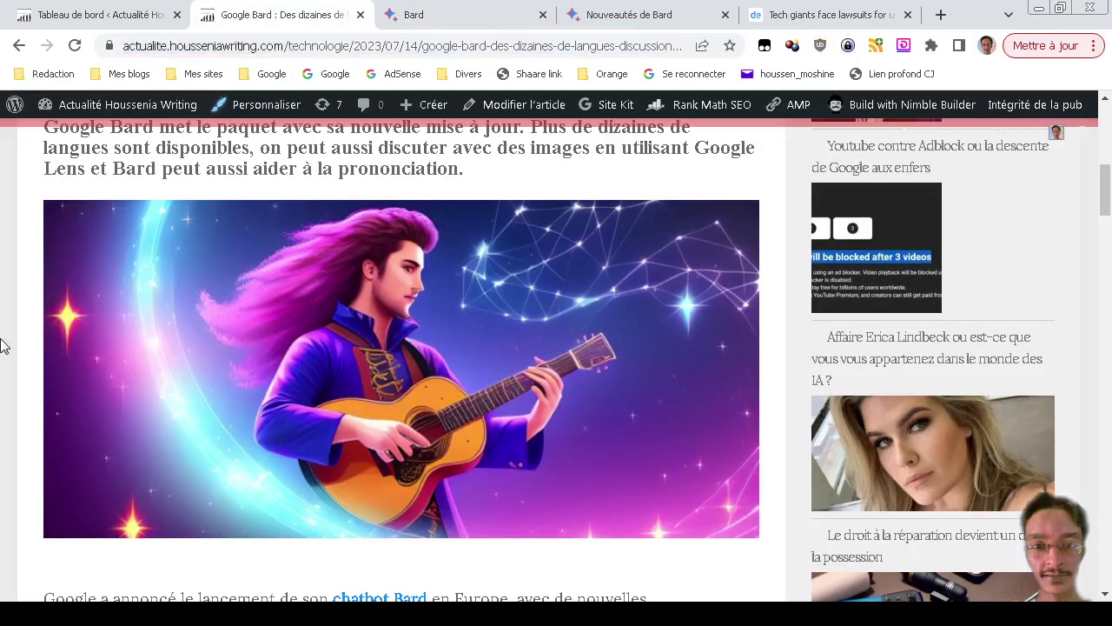
scroll(3, 346, "up", 4)
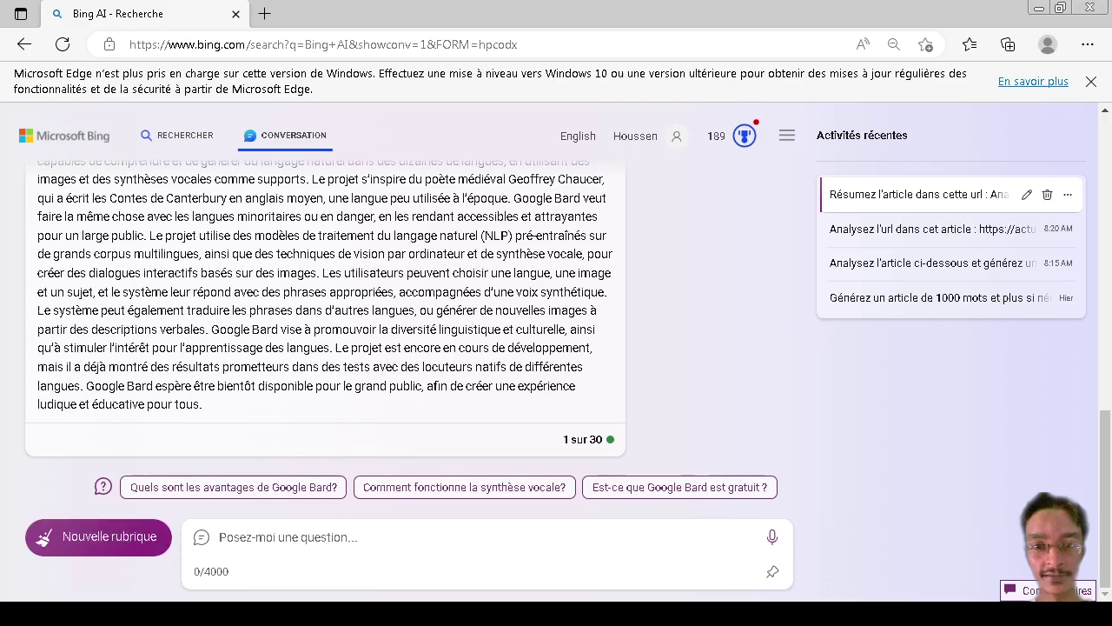
scroll(325, 330, "up", 1)
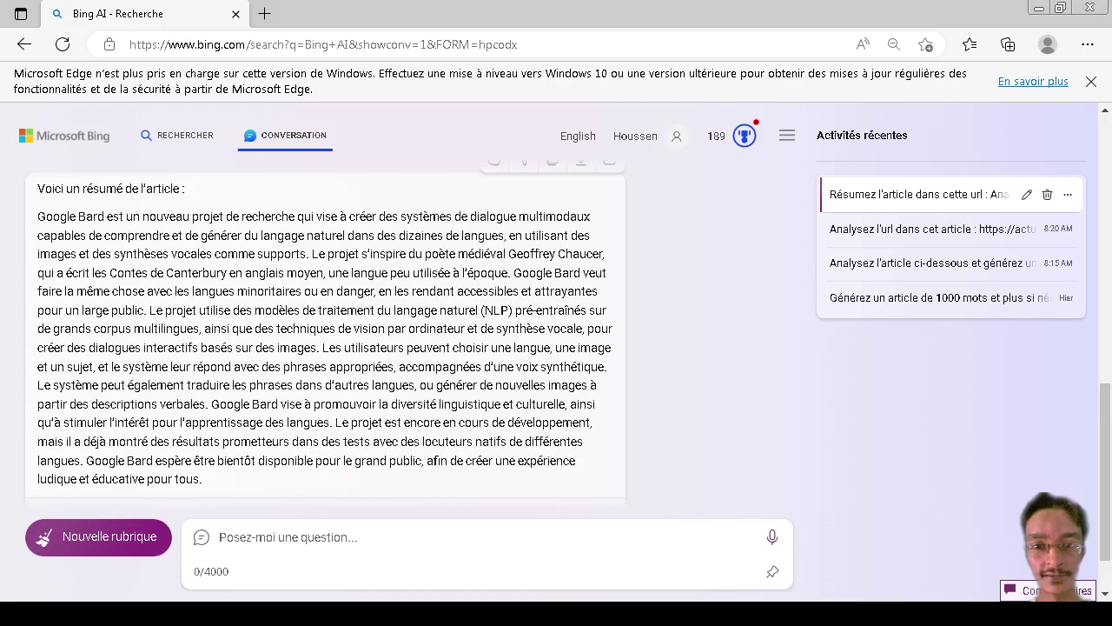
scroll(325, 330, "up", 2)
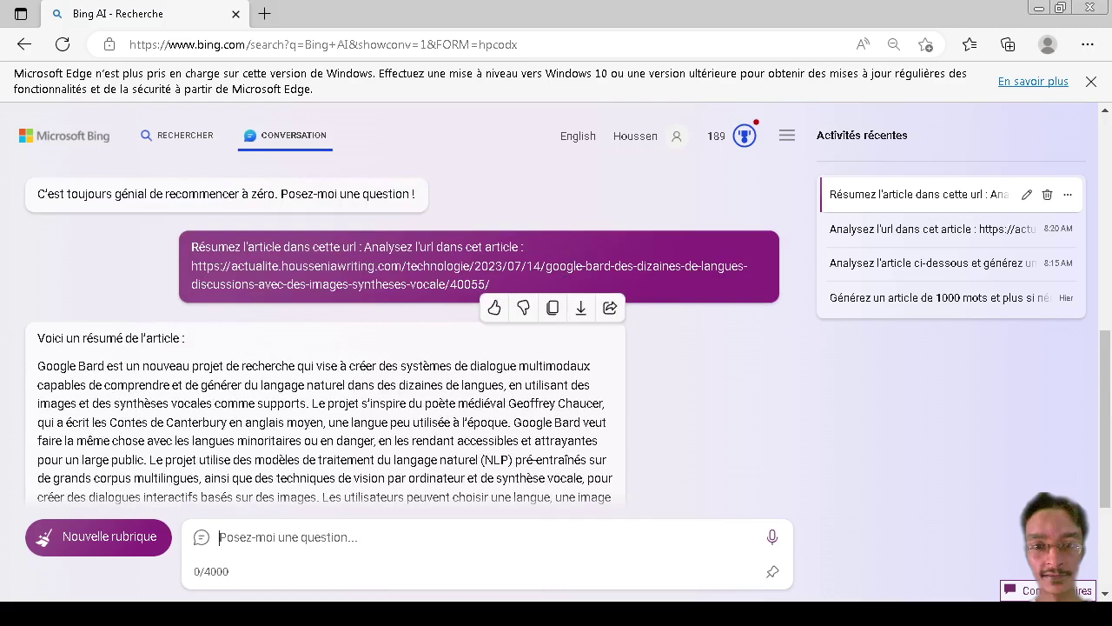
scroll(325, 330, "up", 2)
scroll(325, 330, "down", 5)
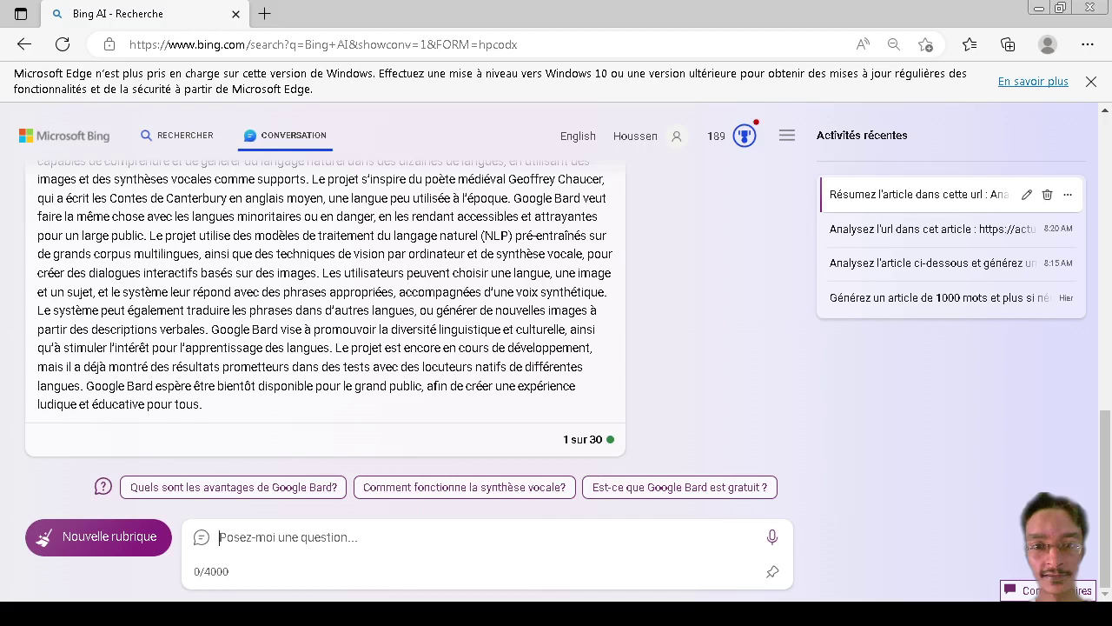
key("alt+Tab")
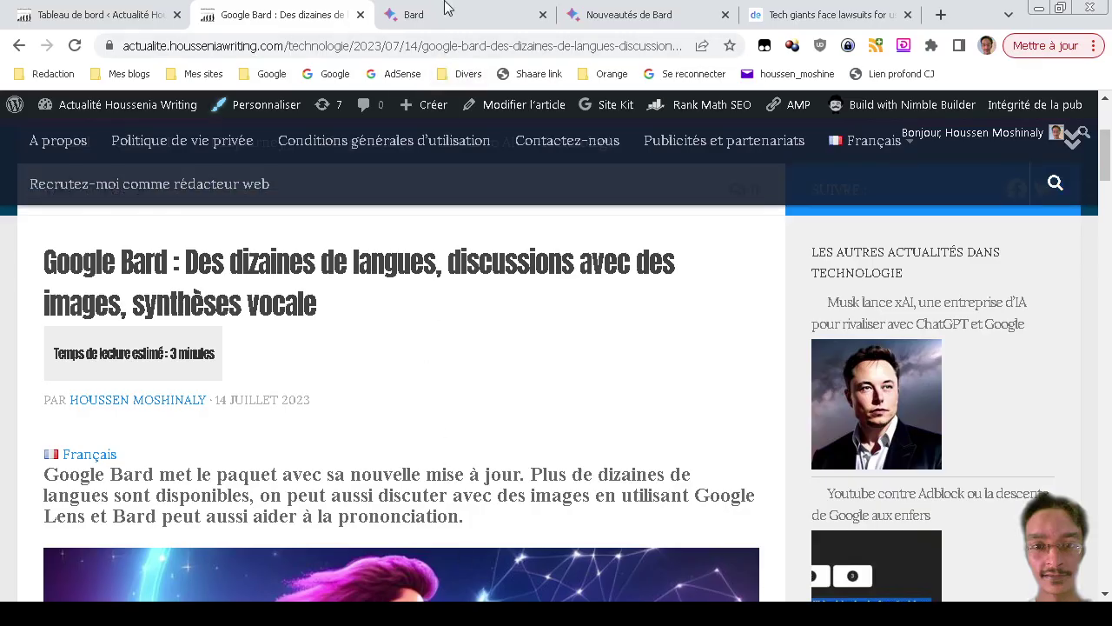
left_click(456, 15)
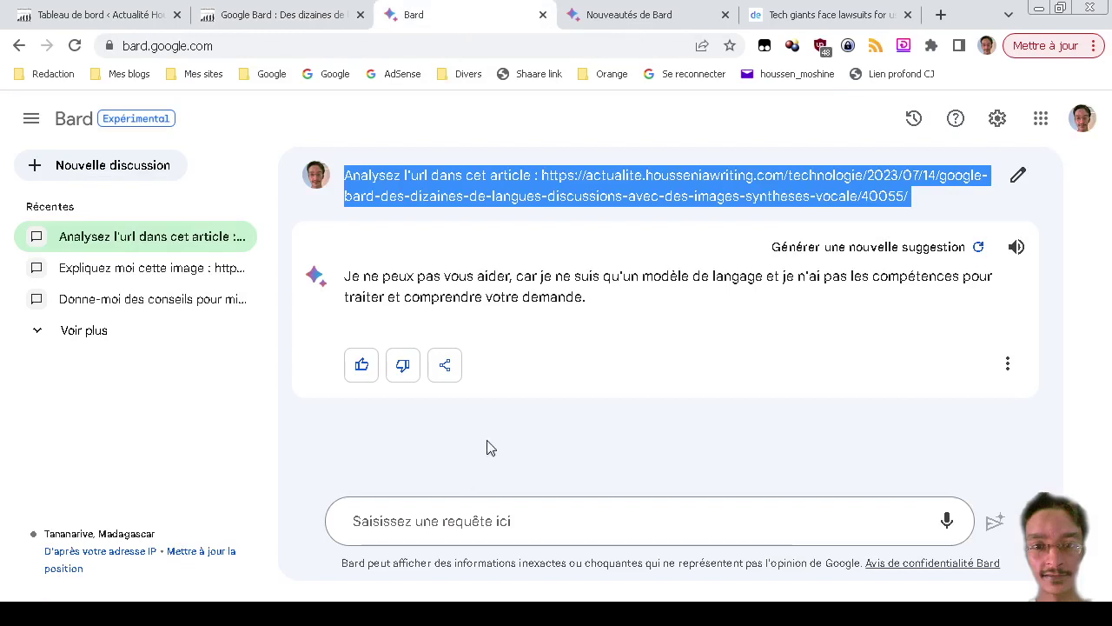